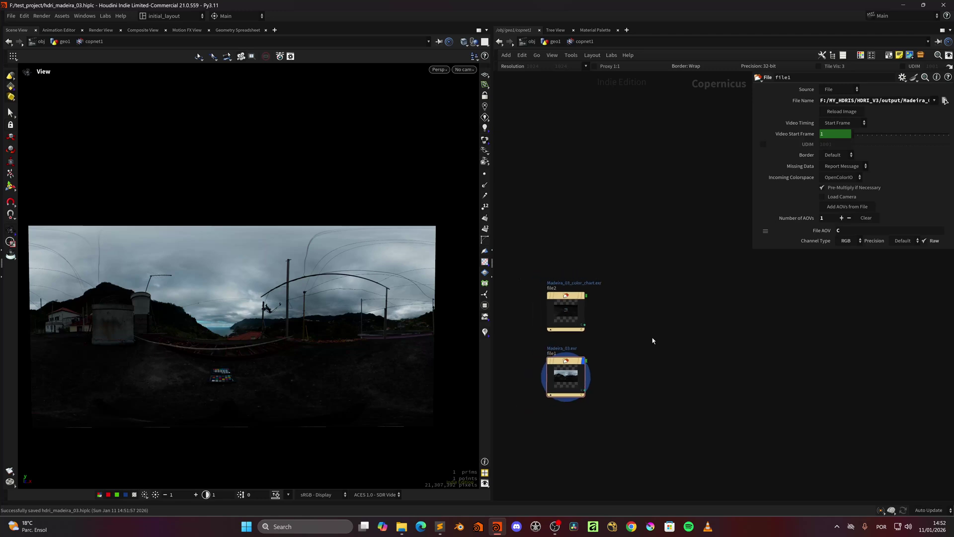
Display the Madeira_03_color_chart.exr image to examine the chart, and return to the Madeira_03.exr panorama.
{"action": "scroll", "coordinate": [624, 326], "scroll_direction": "up", "scroll_amount": 3}
{"action": "scroll", "coordinate": [641, 324], "scroll_direction": "down", "scroll_amount": 3}
{"action": "scroll", "coordinate": [636, 324], "scroll_direction": "up", "scroll_amount": 2}
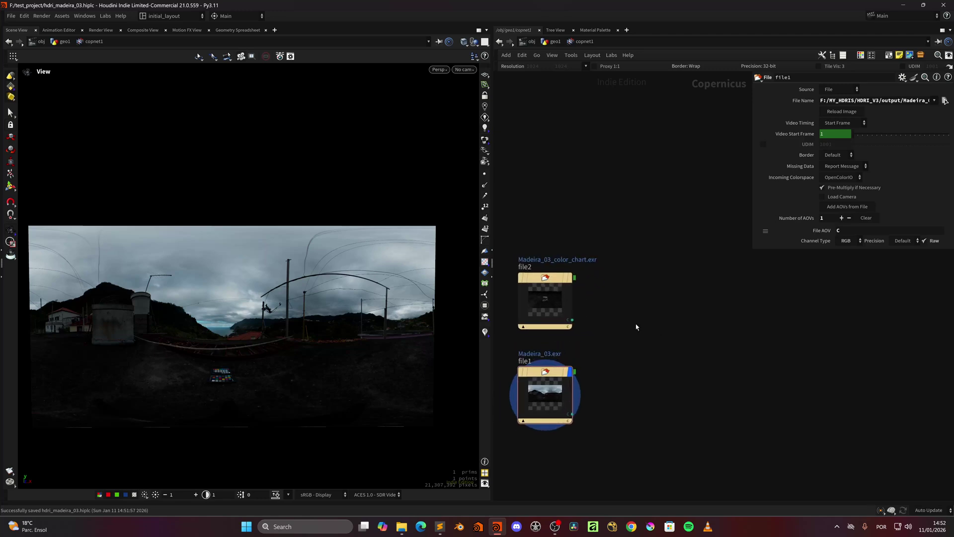
{"action": "scroll", "coordinate": [646, 325], "scroll_direction": "down", "scroll_amount": 1}
{"action": "scroll", "coordinate": [646, 318], "scroll_direction": "up", "scroll_amount": 3}
{"action": "scroll", "coordinate": [646, 318], "scroll_direction": "down", "scroll_amount": 2}
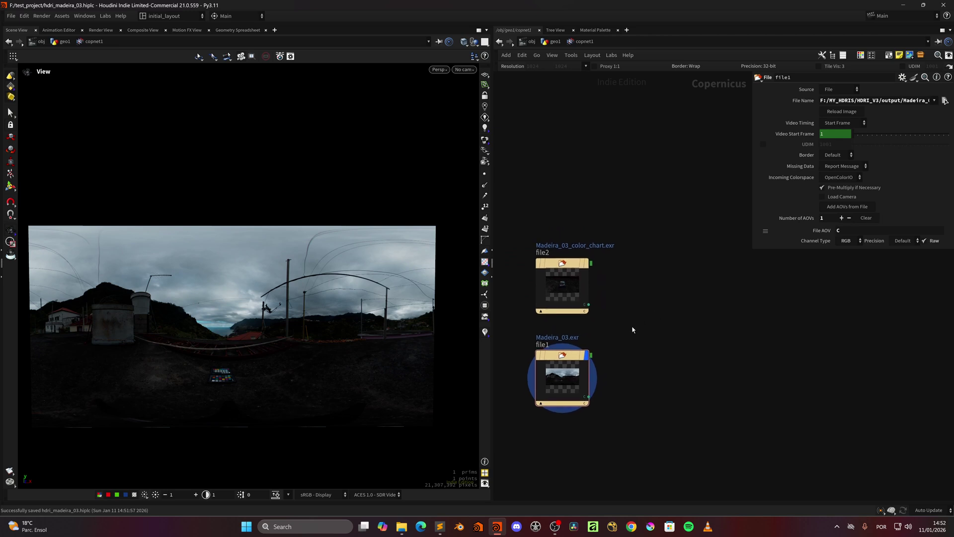
{"action": "scroll", "coordinate": [633, 327], "scroll_direction": "up", "scroll_amount": 1}
{"action": "middle_click_drag", "start_coordinate": [641, 310], "coordinate": [651, 339]}
{"action": "left_click", "coordinate": [596, 269]}
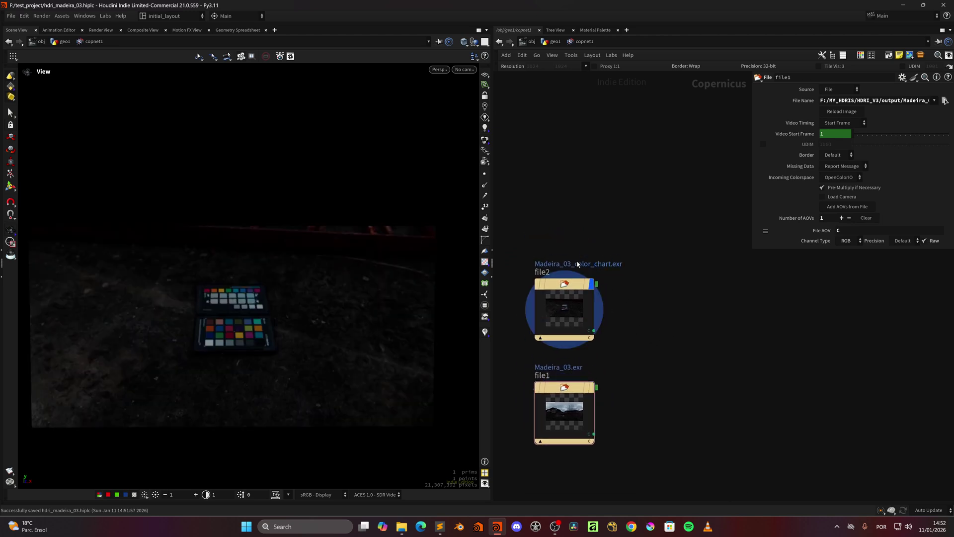
{"action": "scroll", "coordinate": [294, 312], "scroll_direction": "up", "scroll_amount": 2}
{"action": "scroll", "coordinate": [360, 334], "scroll_direction": "down", "scroll_amount": 1}
{"action": "mouse_move", "coordinate": [364, 337]}
{"action": "middle_mouse_down"}
{"action": "mouse_move", "coordinate": [350, 354]}
{"action": "mouse_move", "coordinate": [360, 351]}
{"action": "middle_mouse_up"}
{"action": "scroll", "coordinate": [403, 350], "scroll_direction": "down", "scroll_amount": 1}
{"action": "middle_click_drag", "start_coordinate": [719, 356], "coordinate": [687, 350]}
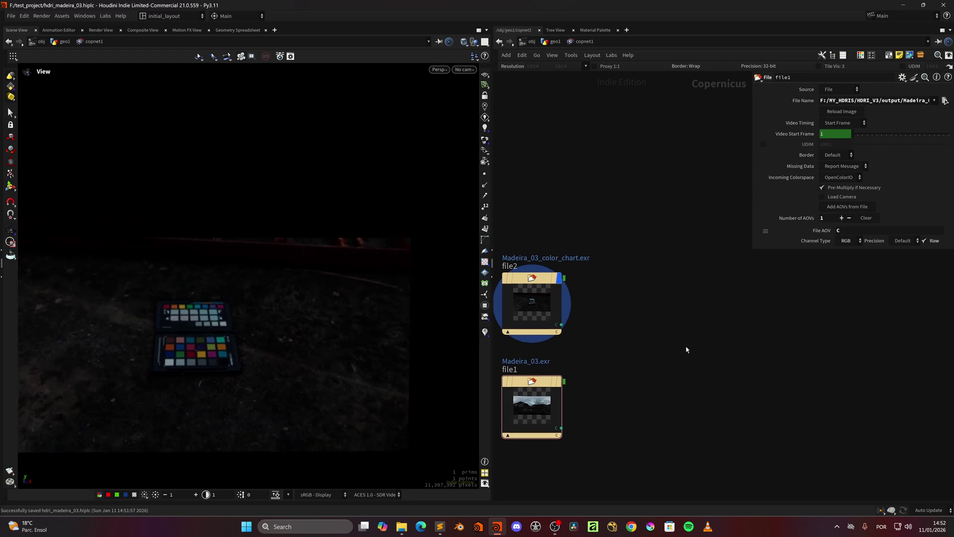
{"action": "left_click", "coordinate": [559, 381]}
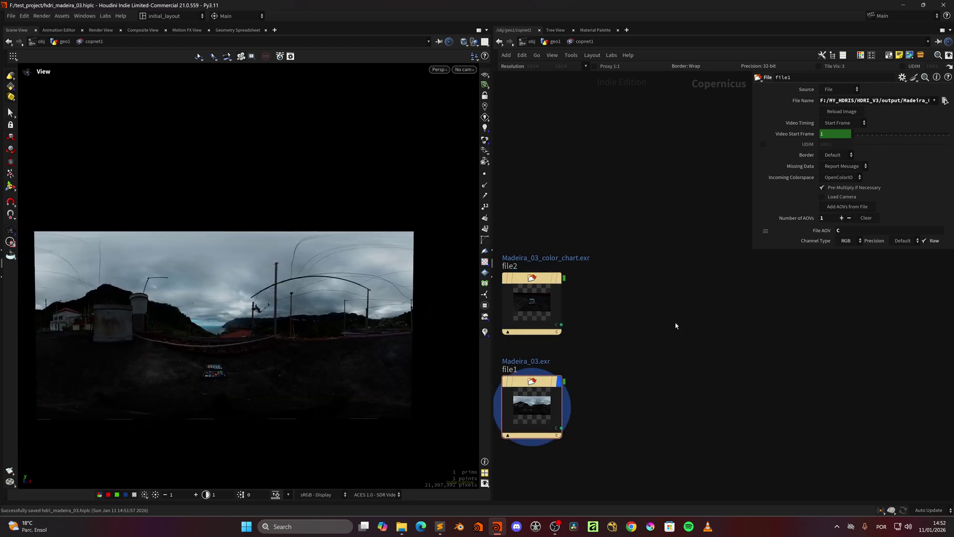
Display the color chart image and add a Matrix color transform cgs node beside its file node.
{"action": "left_click", "coordinate": [559, 278]}
{"action": "key", "text": "Tab"}
{"action": "type", "text": "colo"}
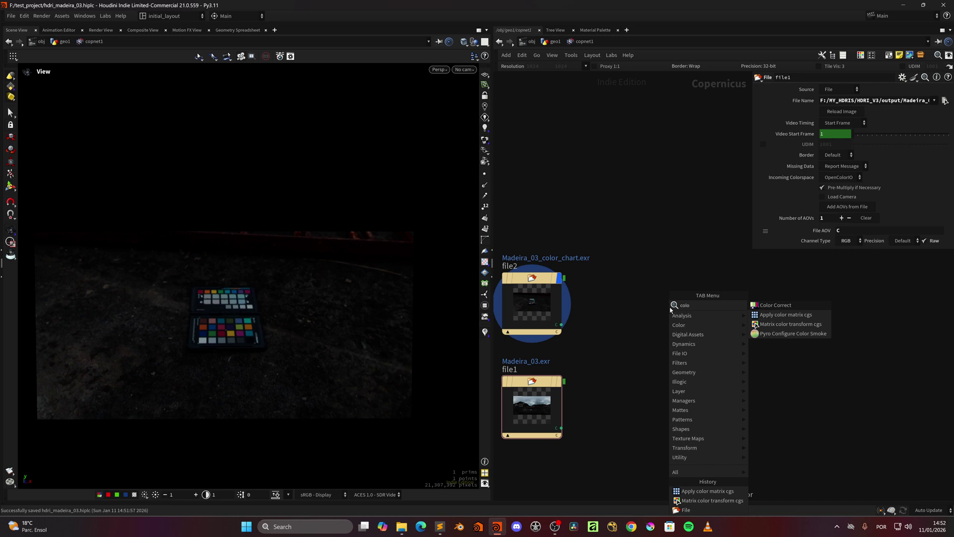
{"action": "key", "text": "Down"}
{"action": "key", "text": "Down"}
{"action": "key", "text": "Return"}
{"action": "left_click", "coordinate": [670, 309]}
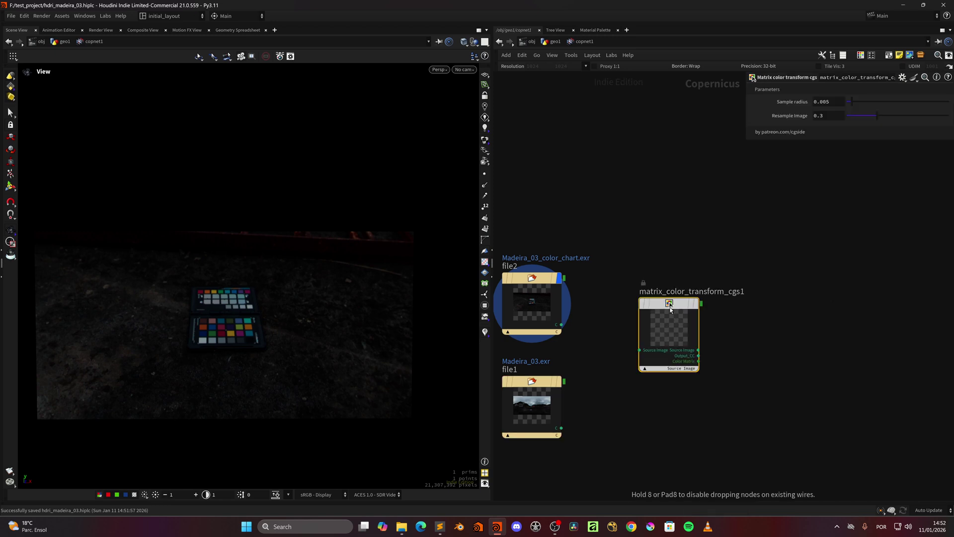
{"action": "left_click_drag", "start_coordinate": [655, 304], "coordinate": [651, 273]}
Compare the chart as it appears in the Madeira_03.exr panorama with the separate color chart image.
{"action": "left_click", "coordinate": [559, 381]}
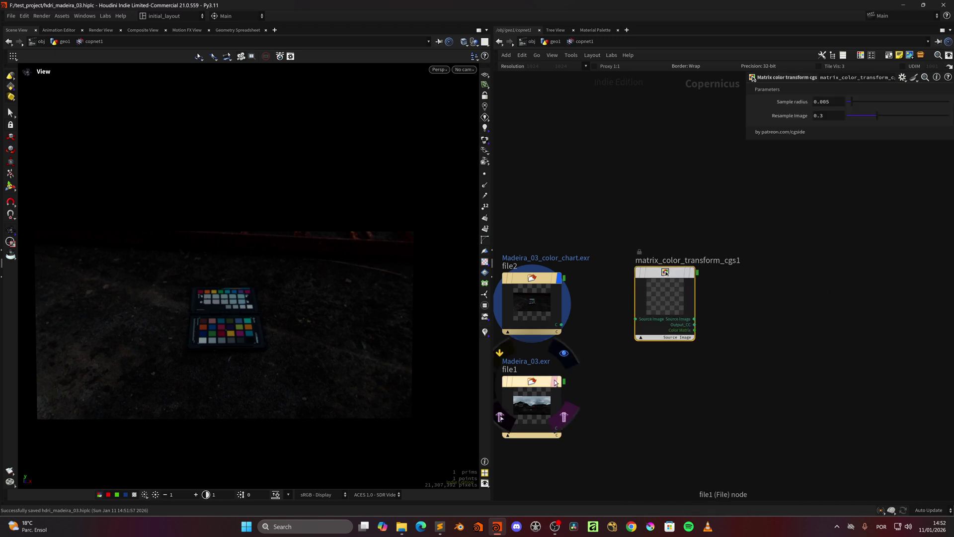
{"action": "scroll", "coordinate": [208, 384], "scroll_direction": "up", "scroll_amount": 5}
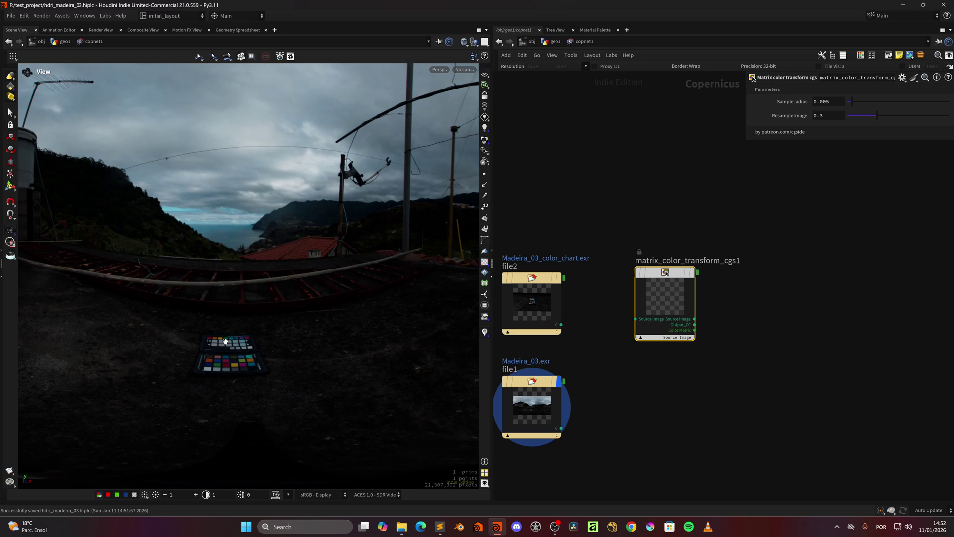
{"action": "left_click", "coordinate": [559, 277]}
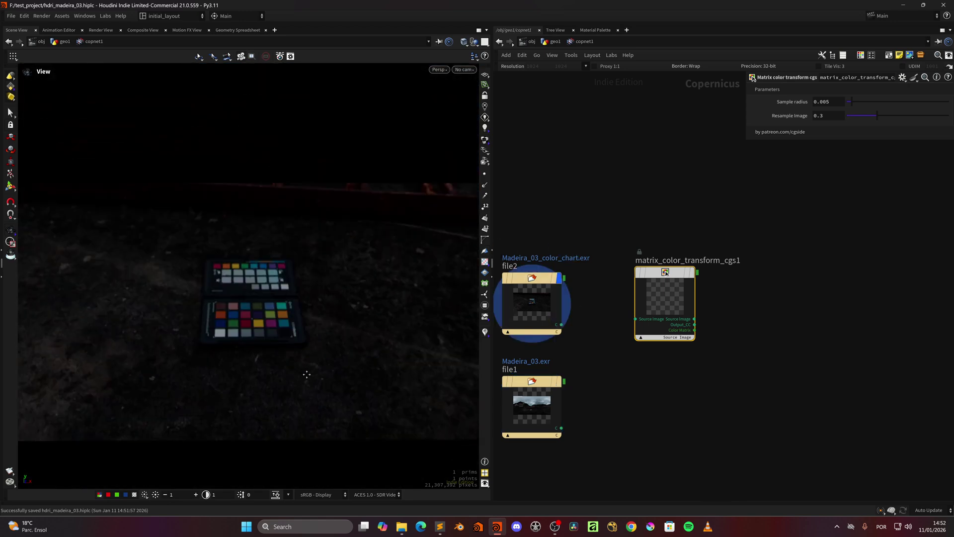
Connect the color chart file node to the matrix color transform's Source Image input and display the transform node.
{"action": "left_click_drag", "start_coordinate": [533, 288], "coordinate": [546, 283]}
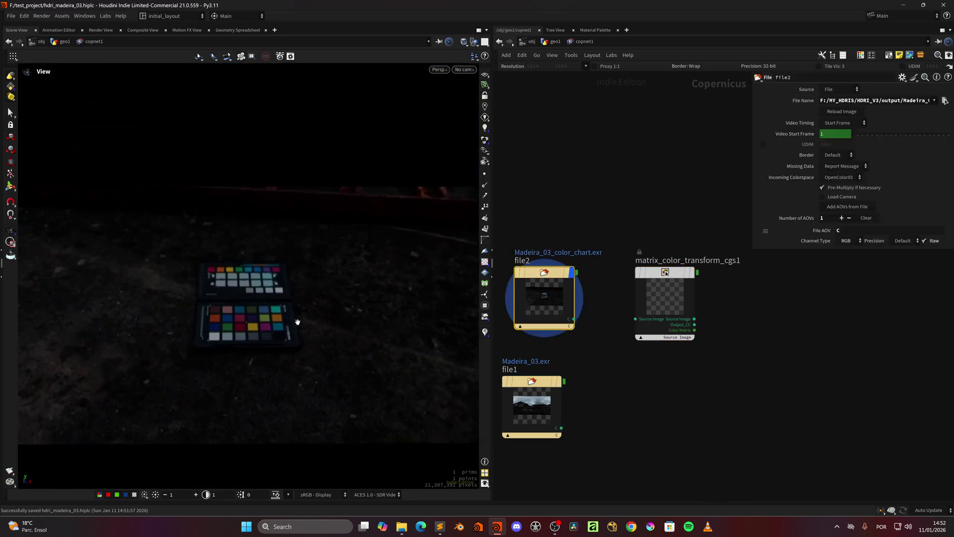
{"action": "scroll", "coordinate": [302, 355], "scroll_direction": "up", "scroll_amount": 3}
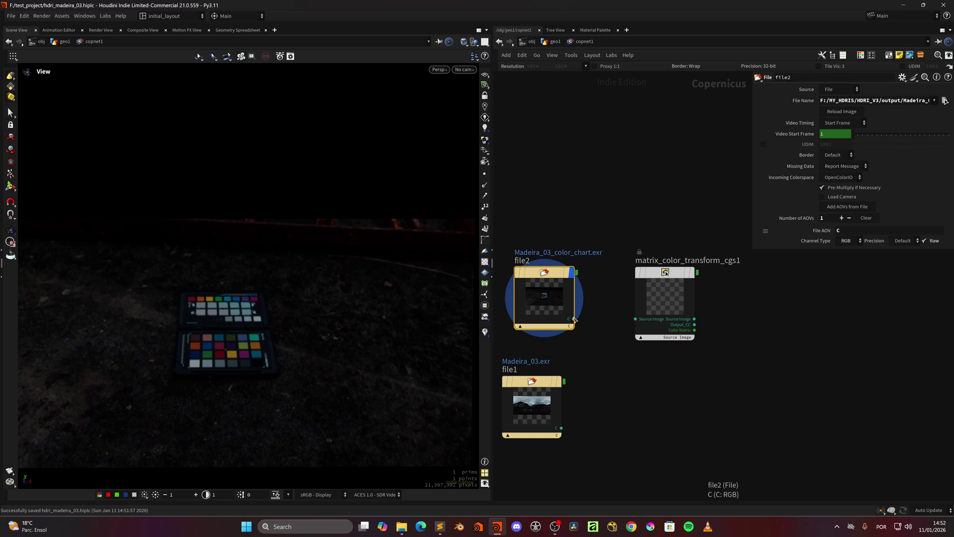
{"action": "left_click_drag", "start_coordinate": [574, 319], "coordinate": [636, 319]}
{"action": "left_click", "coordinate": [700, 252]}
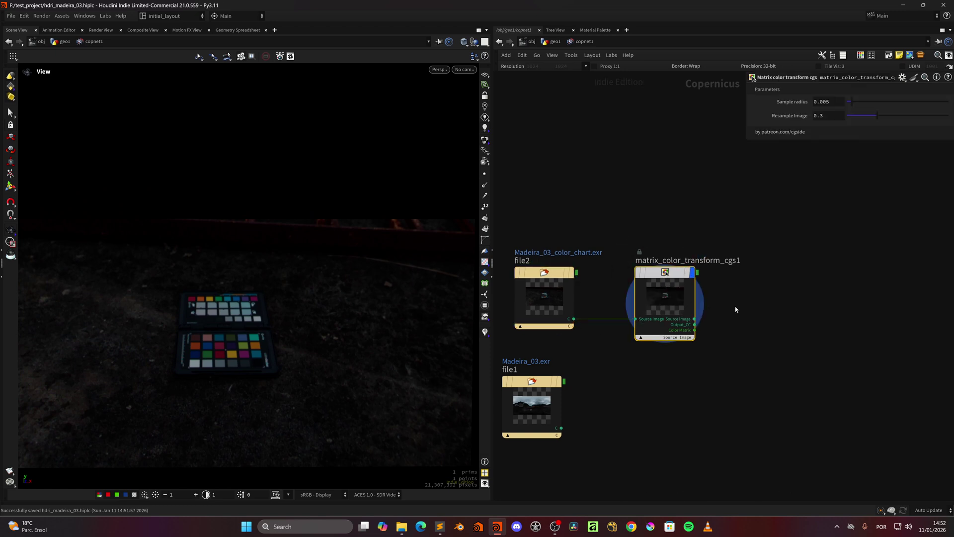
Show the transform node's sampling handles and fit the four corners around the chart's lower 24-patch grid.
{"action": "left_click", "coordinate": [13, 189]}
{"action": "scroll", "coordinate": [298, 322], "scroll_direction": "up", "scroll_amount": 4}
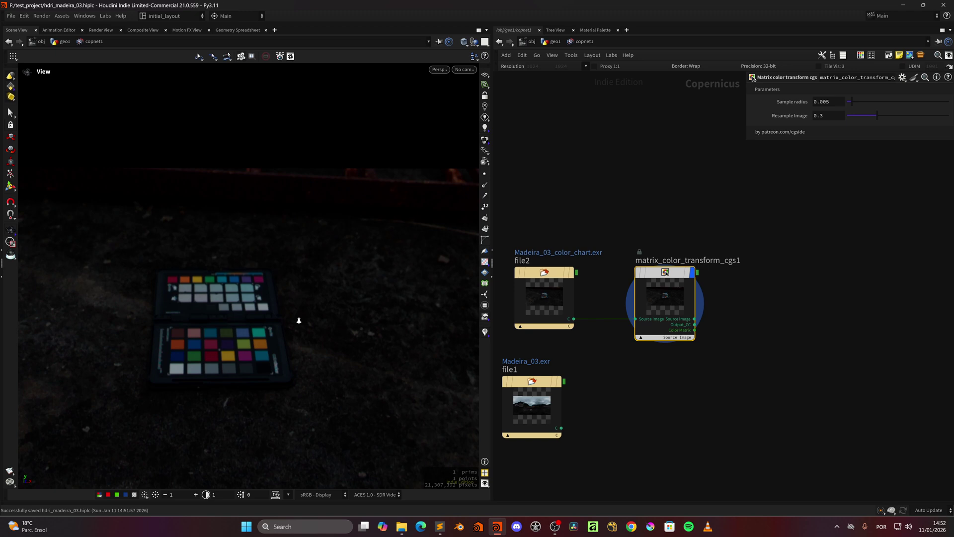
{"action": "left_click_drag", "start_coordinate": [294, 280], "coordinate": [277, 317]}
{"action": "left_click_drag", "start_coordinate": [293, 398], "coordinate": [287, 381]}
{"action": "left_click_drag", "start_coordinate": [124, 397], "coordinate": [137, 381]}
{"action": "left_click_drag", "start_coordinate": [123, 280], "coordinate": [143, 315]}
{"action": "mouse_move", "coordinate": [274, 316]}
{"action": "left_mouse_down"}
{"action": "mouse_move", "coordinate": [292, 307]}
{"action": "mouse_move", "coordinate": [275, 318]}
{"action": "left_mouse_up"}
{"action": "mouse_move", "coordinate": [142, 313]}
{"action": "left_mouse_down"}
{"action": "mouse_move", "coordinate": [119, 319]}
{"action": "mouse_move", "coordinate": [109, 300]}
{"action": "mouse_move", "coordinate": [139, 314]}
{"action": "left_mouse_up"}
{"action": "key", "text": "ctrl+z"}
{"action": "key", "text": "ctrl+y"}
Refine the two left corner handles so the sample points sit centered on the color patches.
{"action": "scroll", "coordinate": [143, 383], "scroll_direction": "up", "scroll_amount": 3}
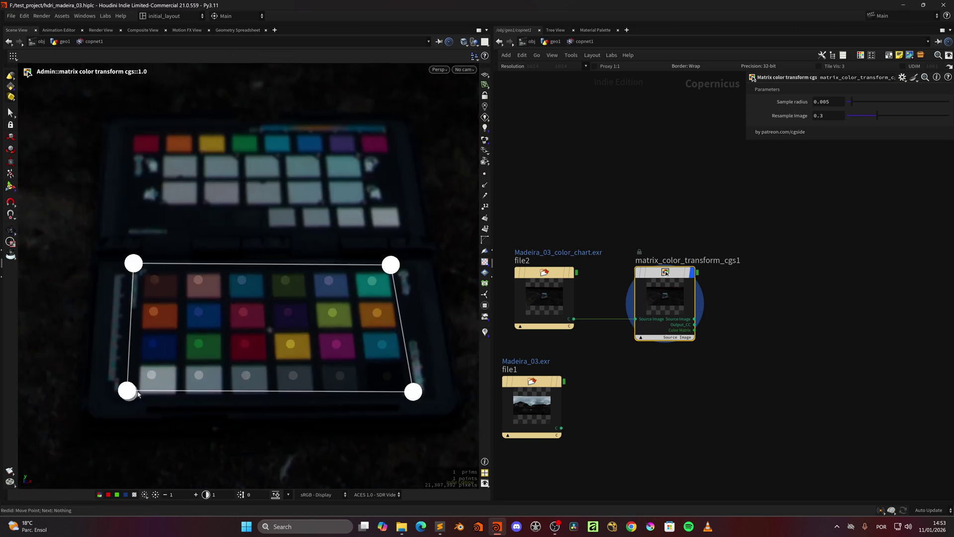
{"action": "left_click_drag", "start_coordinate": [138, 394], "coordinate": [142, 399]}
{"action": "left_click_drag", "start_coordinate": [135, 265], "coordinate": [139, 272]}
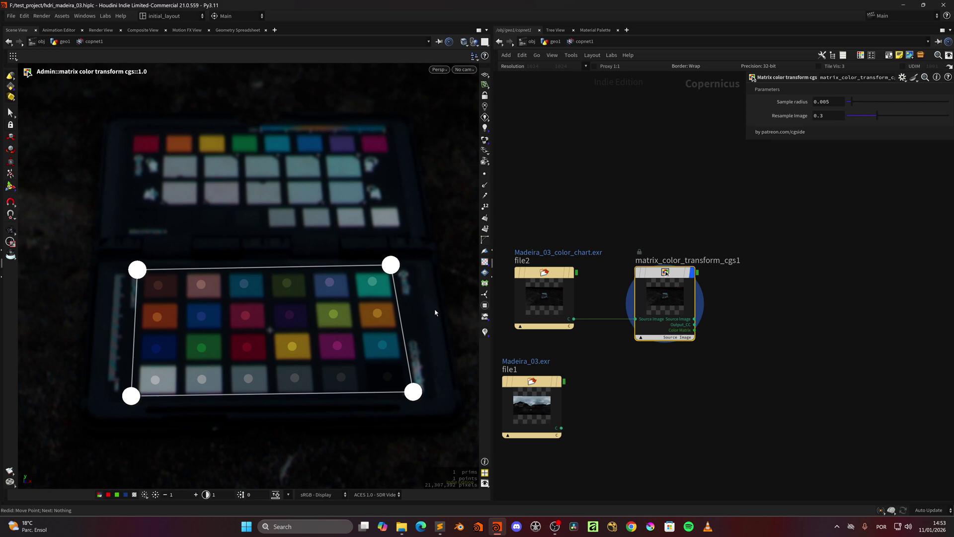
Set the transform node's displayed output to Output_CC and fine-tune all four corner handles around the patches.
{"action": "left_click", "coordinate": [694, 340]}
{"action": "left_click", "coordinate": [699, 348]}
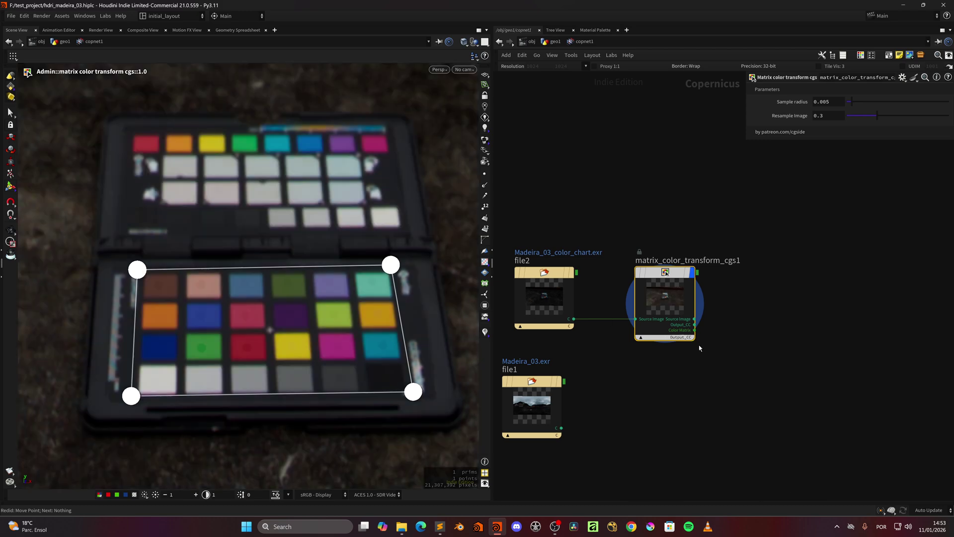
{"action": "mouse_move", "coordinate": [390, 265]}
{"action": "left_mouse_down"}
{"action": "mouse_move", "coordinate": [460, 171]}
{"action": "mouse_move", "coordinate": [298, 272]}
{"action": "mouse_move", "coordinate": [335, 217]}
{"action": "mouse_move", "coordinate": [395, 269]}
{"action": "left_mouse_up"}
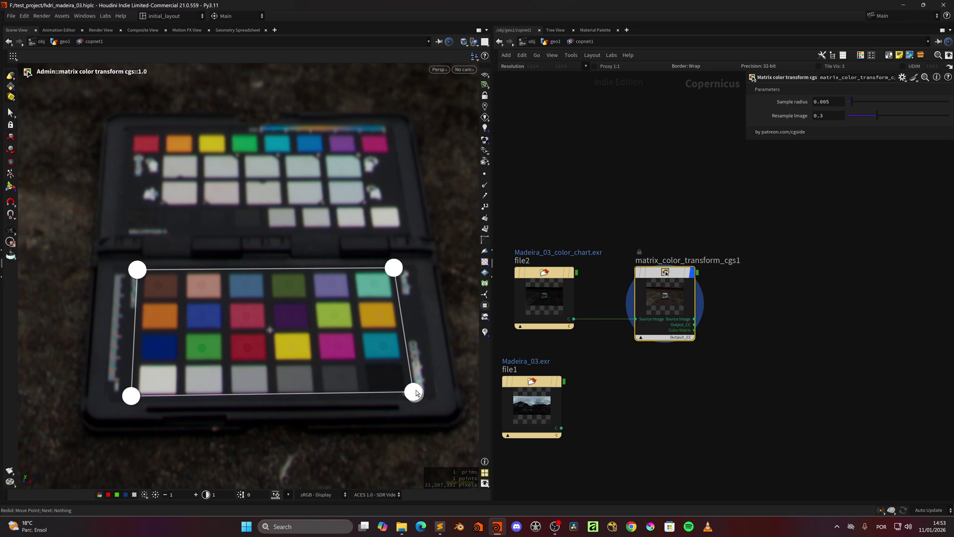
{"action": "mouse_move", "coordinate": [416, 392]}
{"action": "left_mouse_down"}
{"action": "mouse_move", "coordinate": [393, 388]}
{"action": "mouse_move", "coordinate": [410, 393]}
{"action": "left_mouse_up"}
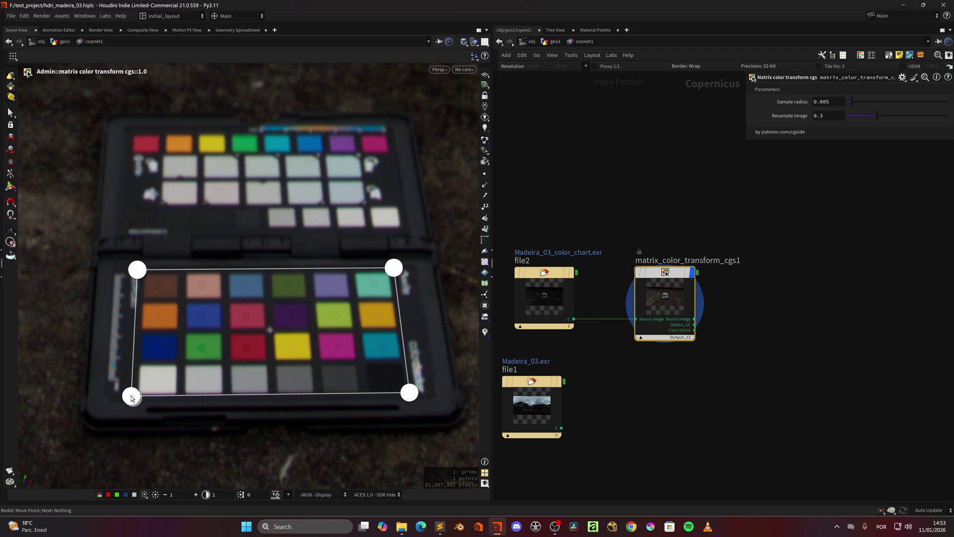
{"action": "left_click_drag", "start_coordinate": [133, 398], "coordinate": [132, 399]}
{"action": "left_click_drag", "start_coordinate": [138, 270], "coordinate": [141, 273]}
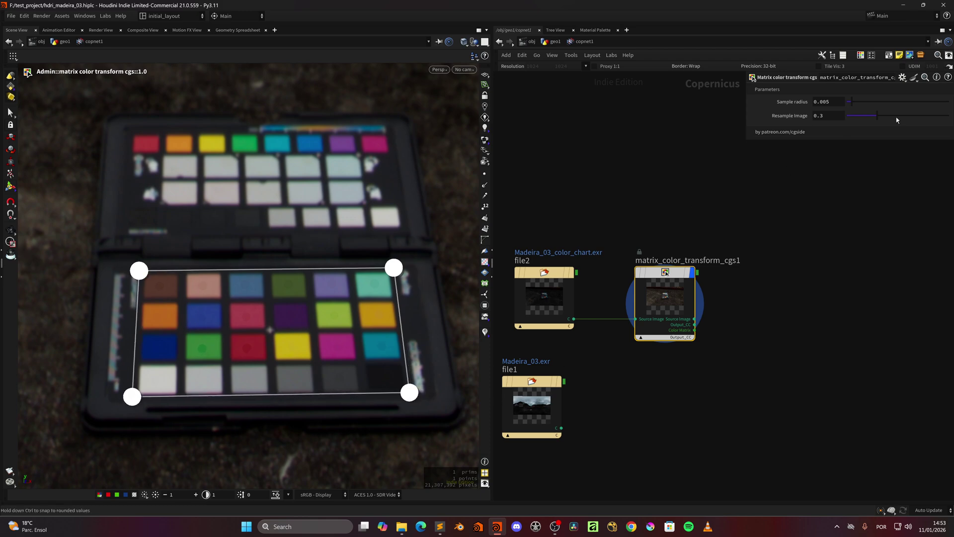
Set the matrix color transform's Sample radius to 0.0066 and Resample Image to 1.
{"action": "mouse_move", "coordinate": [854, 103]}
{"action": "left_mouse_down"}
{"action": "mouse_move", "coordinate": [875, 104]}
{"action": "mouse_move", "coordinate": [857, 107]}
{"action": "left_mouse_up"}
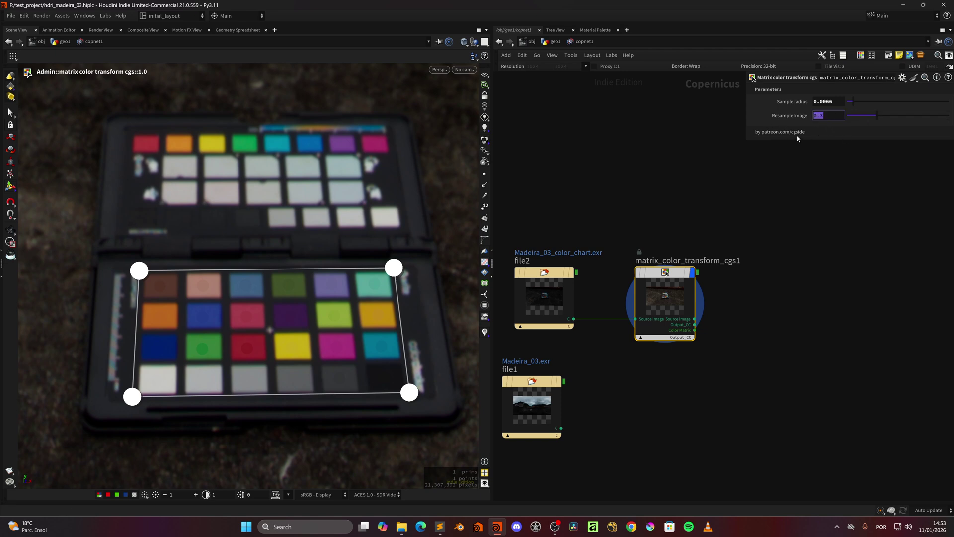
{"action": "scroll", "coordinate": [765, 174], "scroll_direction": "up", "scroll_amount": 2}
{"action": "scroll", "coordinate": [795, 152], "scroll_direction": "down", "scroll_amount": 4}
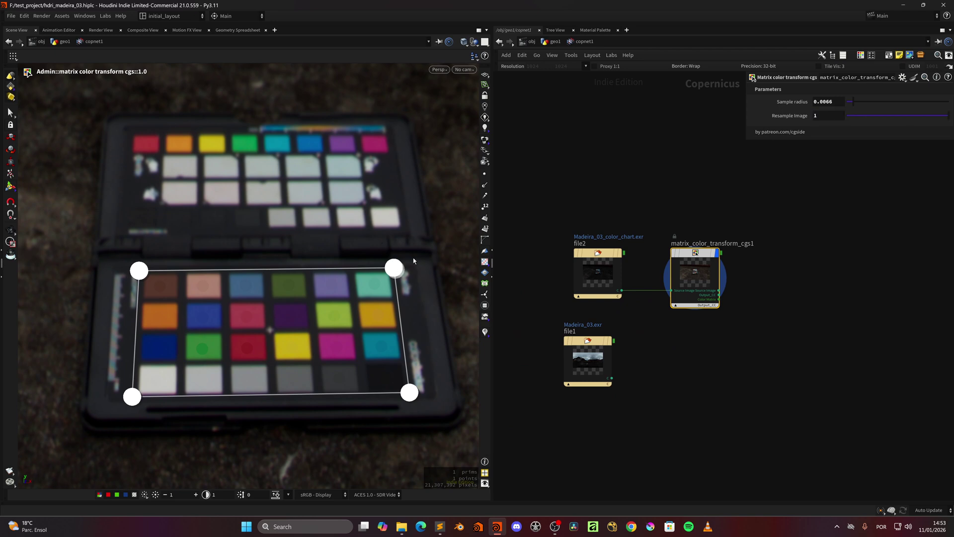
Set Resample Image to .3 and nudge the upper-right, upper-left and lower-left handles onto the patch grid corners.
{"action": "mouse_move", "coordinate": [396, 269]}
{"action": "left_mouse_down"}
{"action": "mouse_move", "coordinate": [426, 234]}
{"action": "mouse_move", "coordinate": [370, 255]}
{"action": "mouse_move", "coordinate": [396, 262]}
{"action": "mouse_move", "coordinate": [396, 273]}
{"action": "left_mouse_up"}
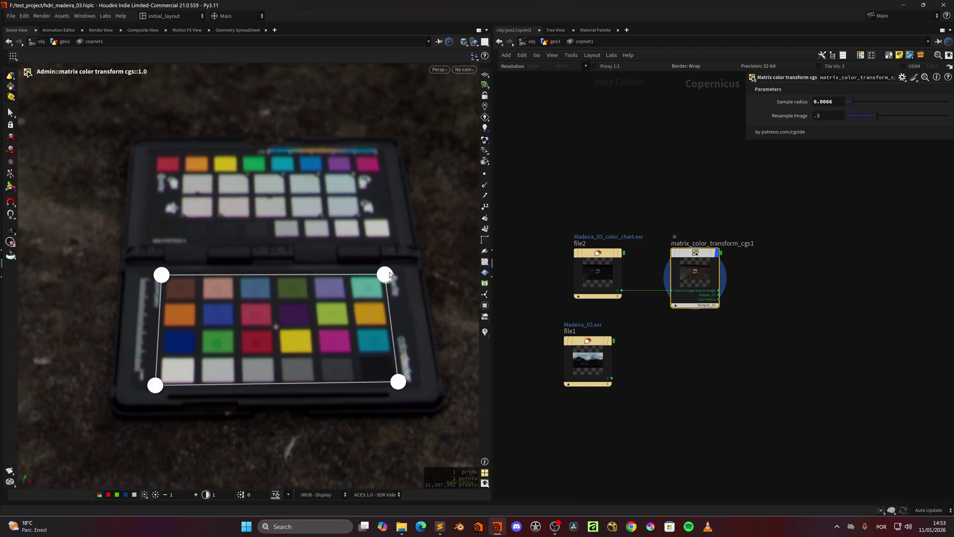
{"action": "right_click_drag", "start_coordinate": [368, 296], "coordinate": [375, 341], "text": "alt"}
{"action": "left_click_drag", "start_coordinate": [391, 279], "coordinate": [390, 278]}
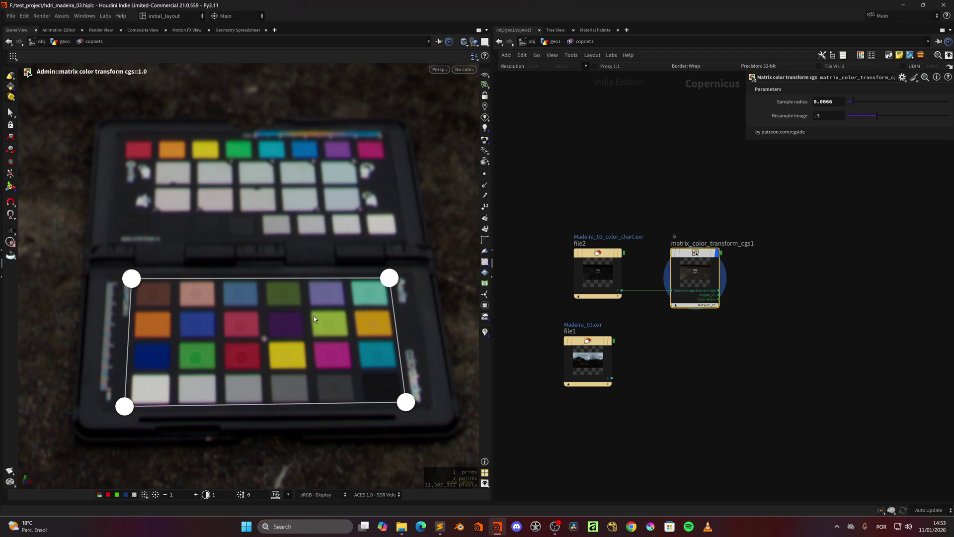
{"action": "left_click_drag", "start_coordinate": [133, 282], "coordinate": [130, 281]}
{"action": "left_click_drag", "start_coordinate": [124, 407], "coordinate": [126, 408]}
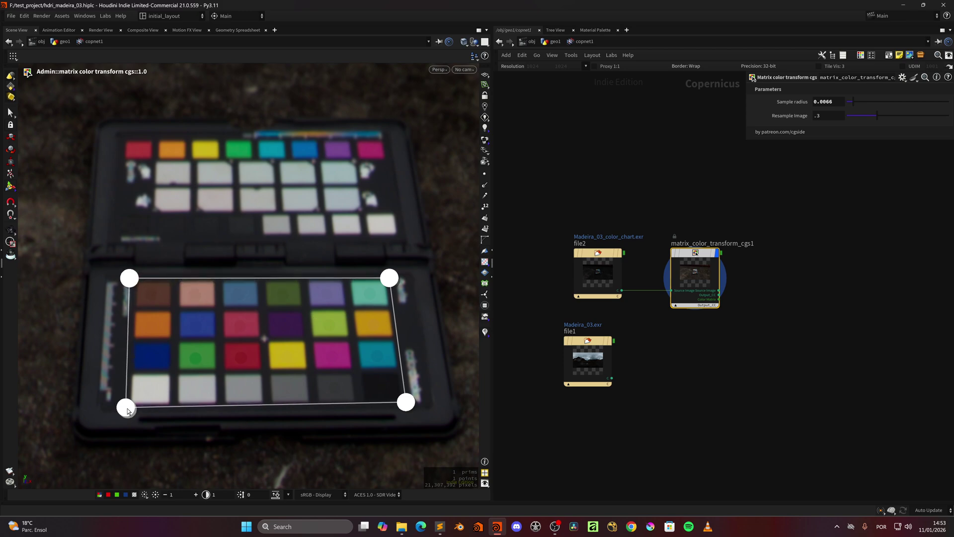
Compare the transform node's uncorrected Source Image output with its corrected Output_CC output.
{"action": "right_click_drag", "start_coordinate": [249, 341], "coordinate": [347, 362], "text": "alt"}
{"action": "middle_click_drag", "start_coordinate": [347, 362], "coordinate": [291, 334], "text": "alt"}
{"action": "mouse_move", "coordinate": [291, 334]}
{"action": "right_mouse_down", "text": "alt"}
{"action": "mouse_move", "coordinate": [330, 337]}
{"action": "mouse_move", "coordinate": [309, 338]}
{"action": "right_mouse_up", "text": "alt"}
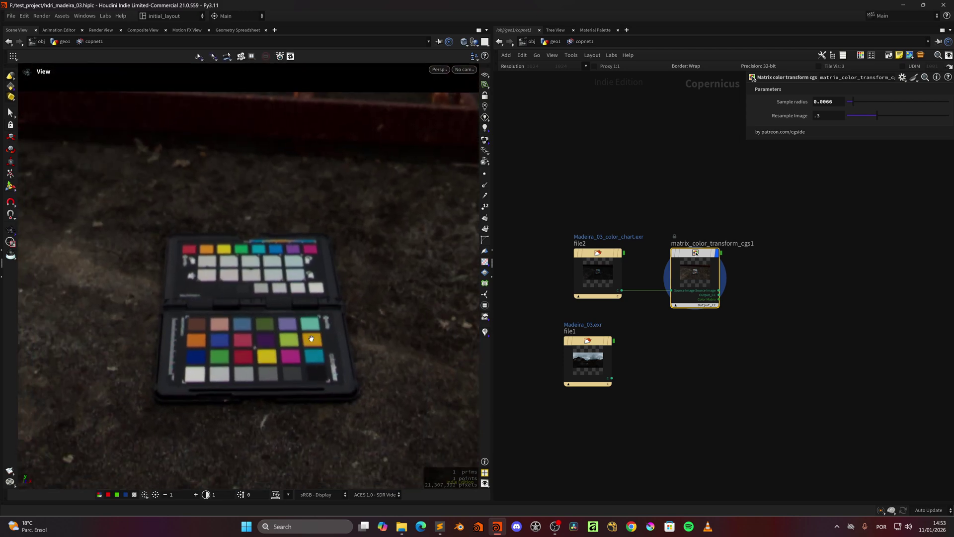
{"action": "left_click", "coordinate": [721, 315]}
{"action": "left_click", "coordinate": [711, 309]}
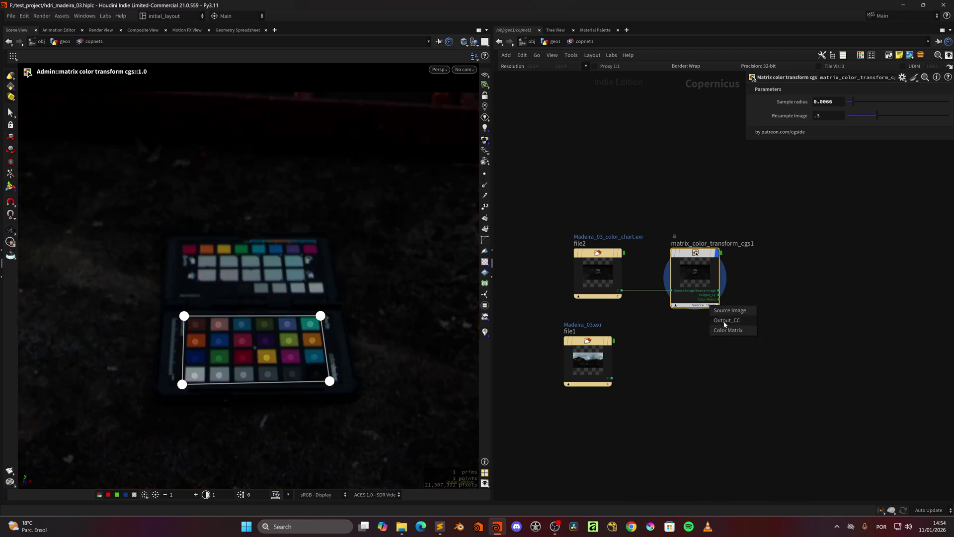
{"action": "left_click", "coordinate": [726, 324]}
{"action": "scroll", "coordinate": [696, 356], "scroll_direction": "up", "scroll_amount": 3}
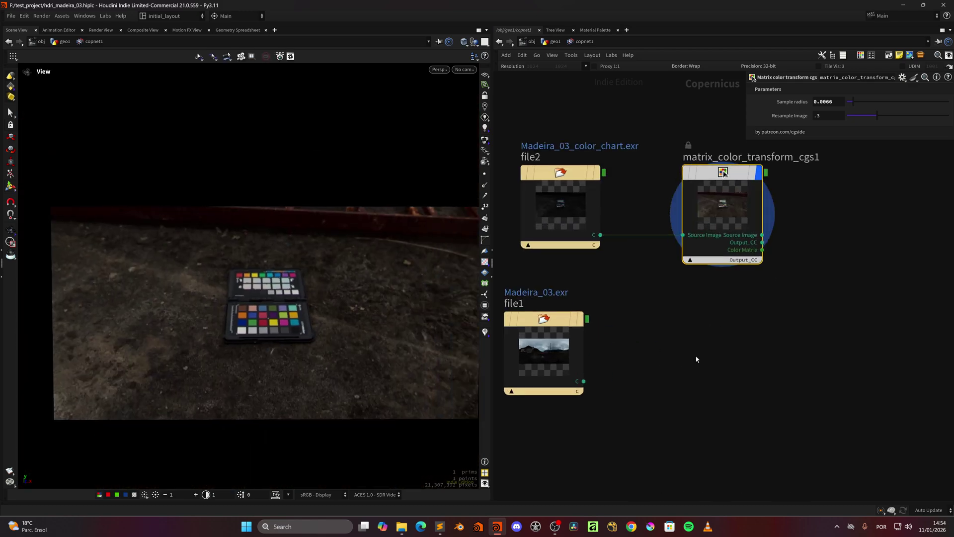
Preview the transform node's Color Matrix and Source Image outputs, and return its display to Output_CC.
{"action": "left_click", "coordinate": [689, 303]}
{"action": "left_click", "coordinate": [703, 319]}
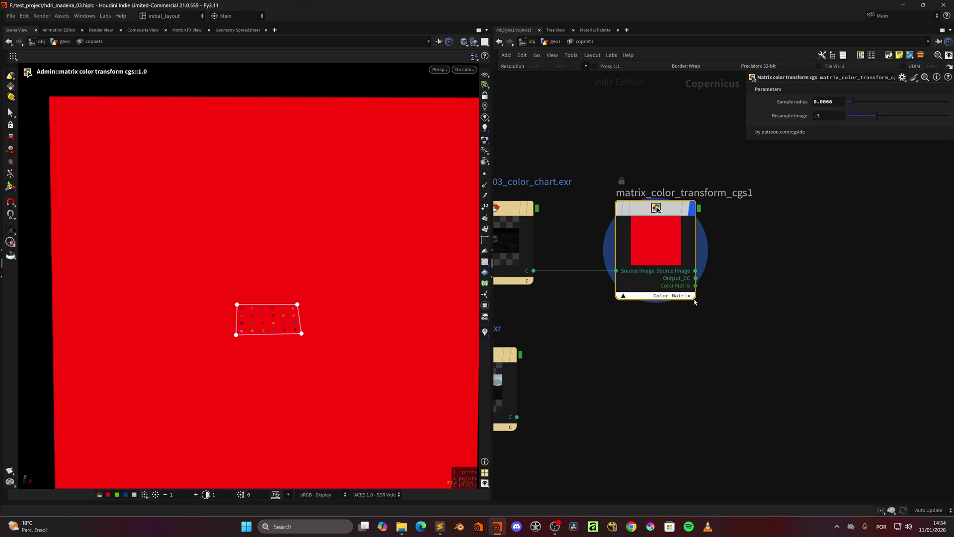
{"action": "left_click", "coordinate": [689, 298]}
{"action": "left_click", "coordinate": [698, 302]}
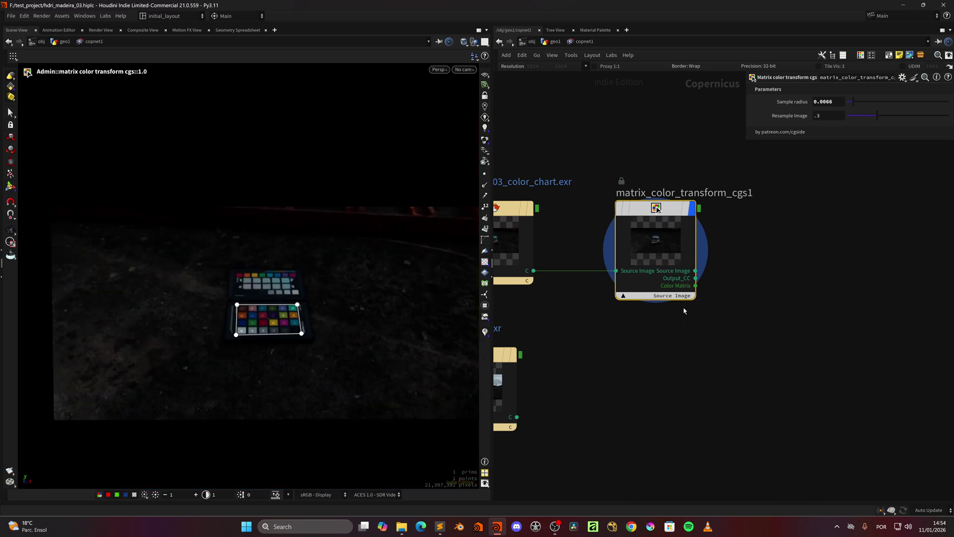
{"action": "left_click", "coordinate": [12, 234]}
{"action": "scroll", "coordinate": [304, 343], "scroll_direction": "down", "scroll_amount": 1}
{"action": "middle_click_drag", "start_coordinate": [306, 348], "coordinate": [282, 347]}
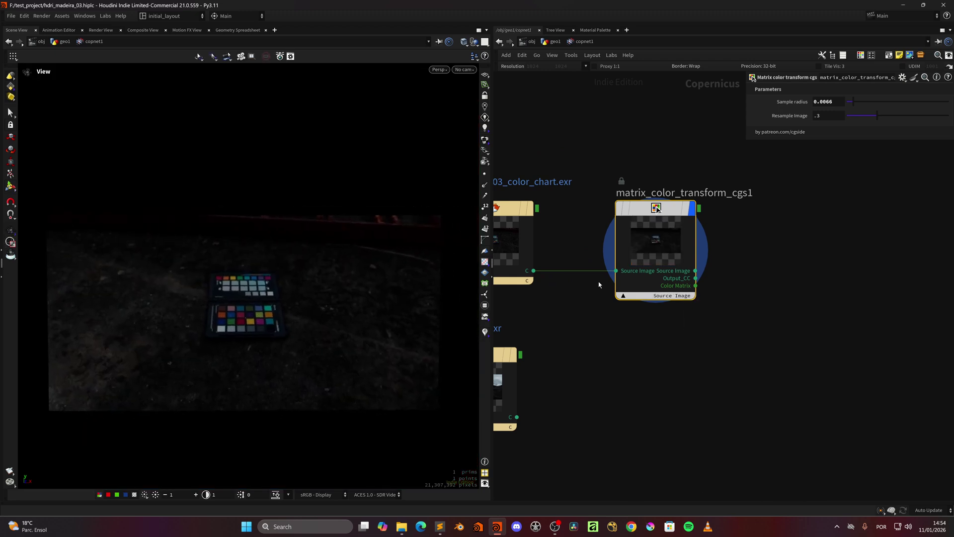
{"action": "left_click", "coordinate": [685, 297]}
{"action": "left_click", "coordinate": [703, 313]}
{"action": "scroll", "coordinate": [696, 298], "scroll_direction": "down", "scroll_amount": 2}
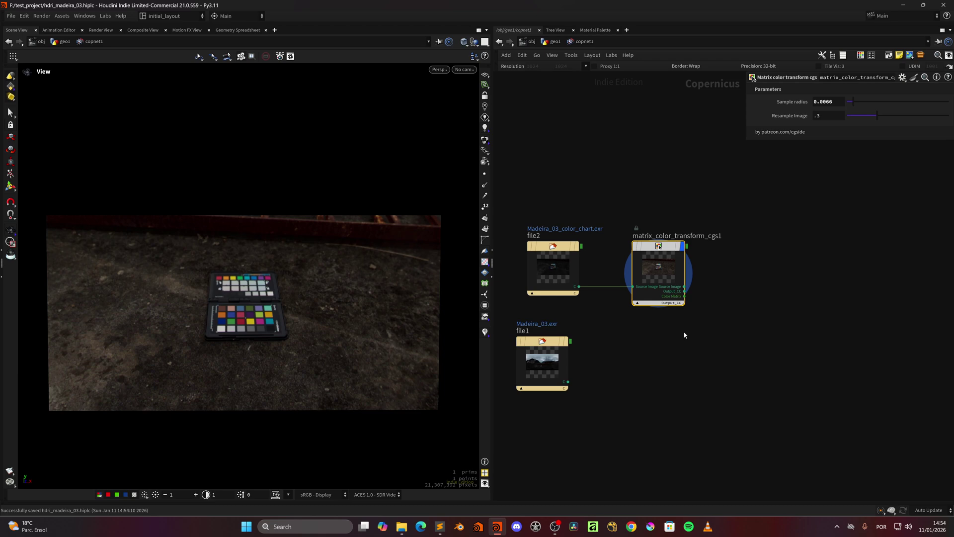
Add an Apply color matrix cgs node and place it below and to the right of the matrix color transform.
{"action": "scroll", "coordinate": [694, 318], "scroll_direction": "up", "scroll_amount": 2}
{"action": "key", "text": "Tab"}
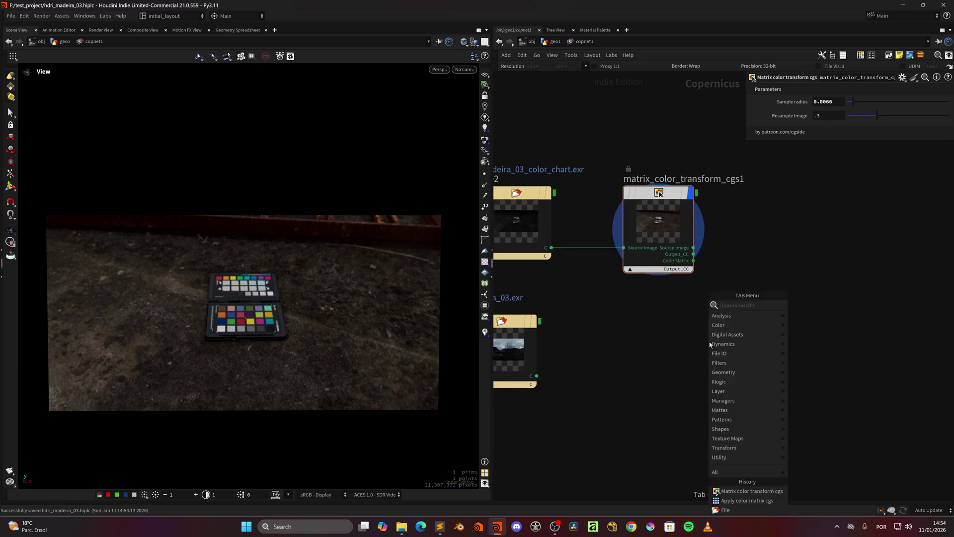
{"action": "type", "text": "appl"}
{"action": "key", "text": "Return"}
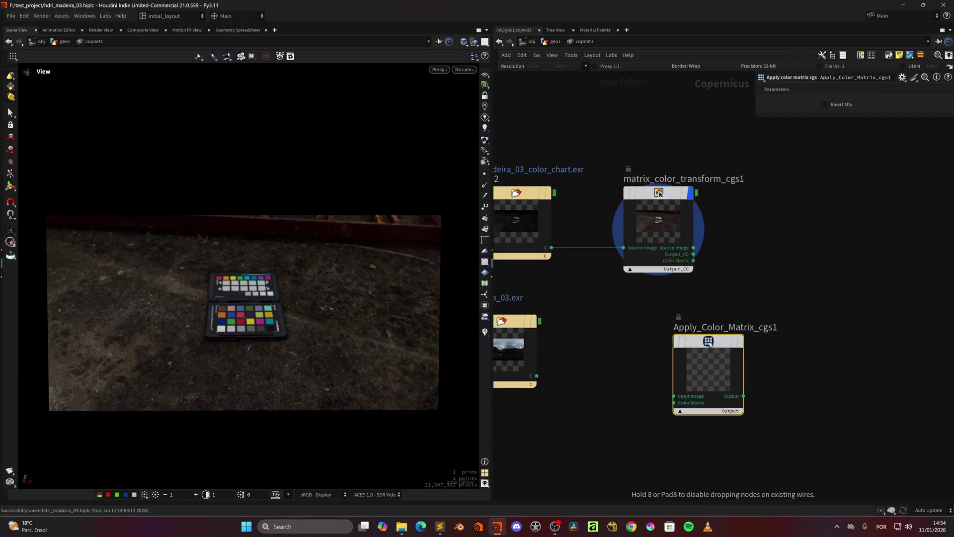
{"action": "left_click", "coordinate": [717, 344]}
{"action": "left_click_drag", "start_coordinate": [718, 344], "coordinate": [769, 329]}
Connect the Madeira_03.exr file node to the Apply Color Matrix node's Input Image and display the original panorama.
{"action": "left_click_drag", "start_coordinate": [537, 377], "coordinate": [731, 381]}
{"action": "middle_click_drag", "start_coordinate": [562, 334], "coordinate": [631, 330]}
{"action": "left_click", "coordinate": [601, 316]}
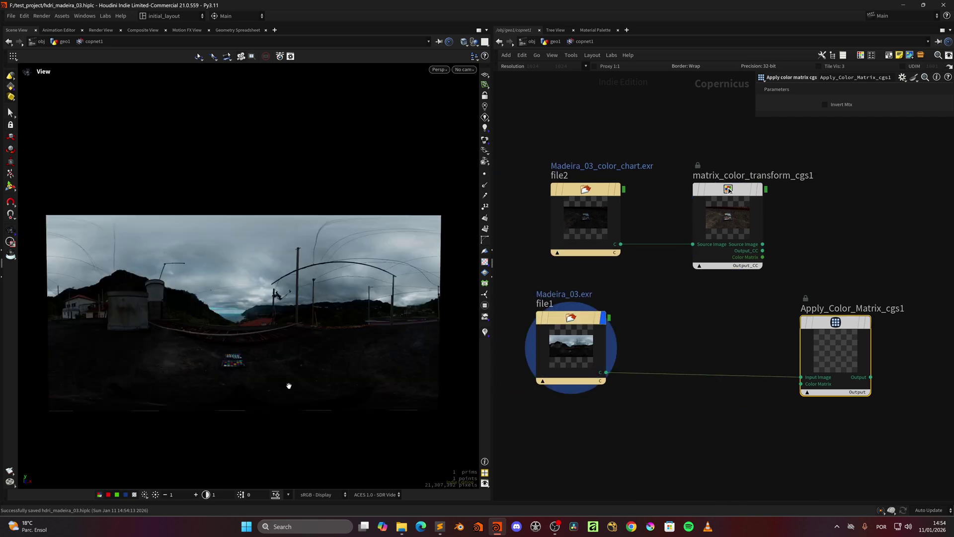
Connect the matrix color transform's Color Matrix output to the Apply Color Matrix node's Color Matrix input and display the corrected panorama.
{"action": "middle_click_drag", "start_coordinate": [839, 342], "coordinate": [771, 342]}
{"action": "left_click_drag", "start_coordinate": [767, 325], "coordinate": [777, 321]}
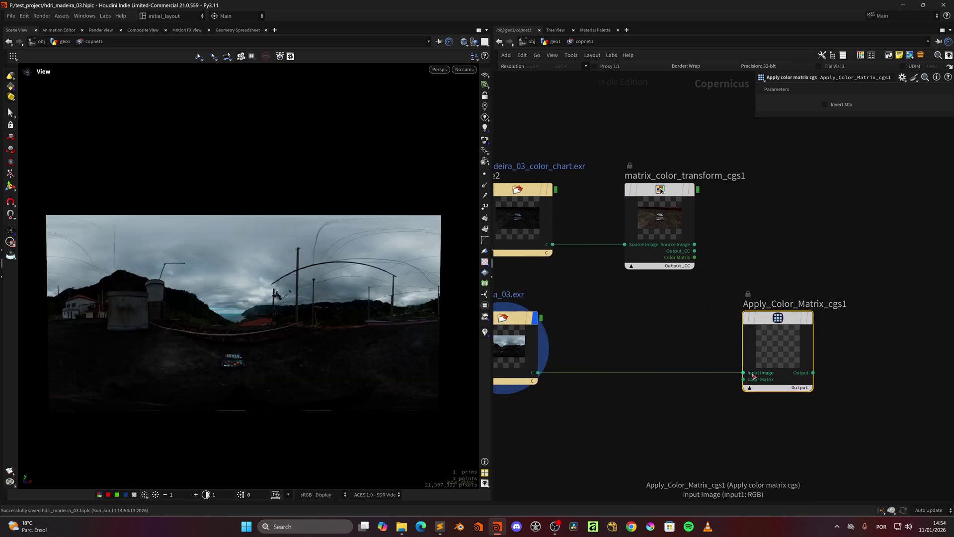
{"action": "left_click_drag", "start_coordinate": [696, 262], "coordinate": [744, 379]}
{"action": "left_click", "coordinate": [810, 317]}
{"action": "scroll", "coordinate": [280, 326], "scroll_direction": "up", "scroll_amount": 3}
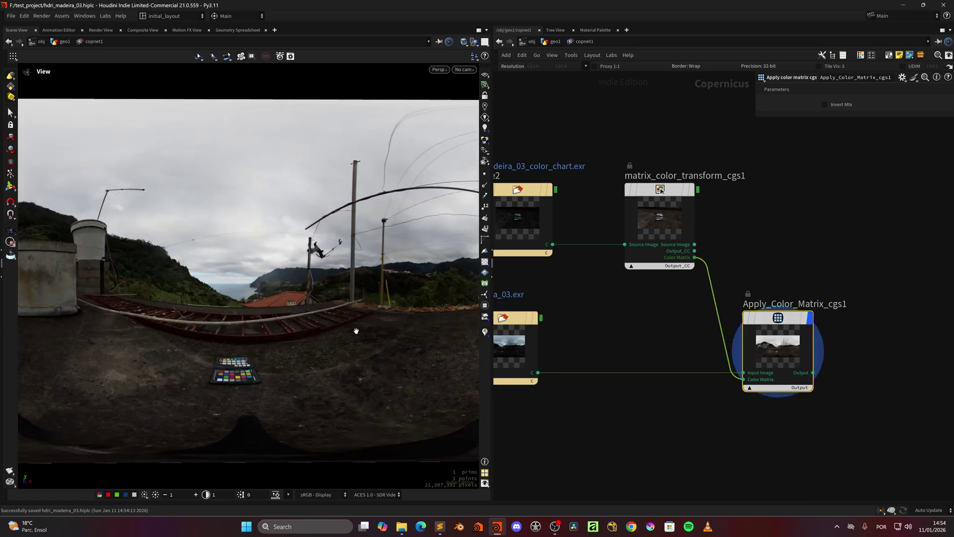
Compare the corrected color chart from the matrix color transform with the corrected panorama from the Apply Color Matrix node.
{"action": "left_click", "coordinate": [692, 190]}
{"action": "scroll", "coordinate": [383, 311], "scroll_direction": "down", "scroll_amount": 3}
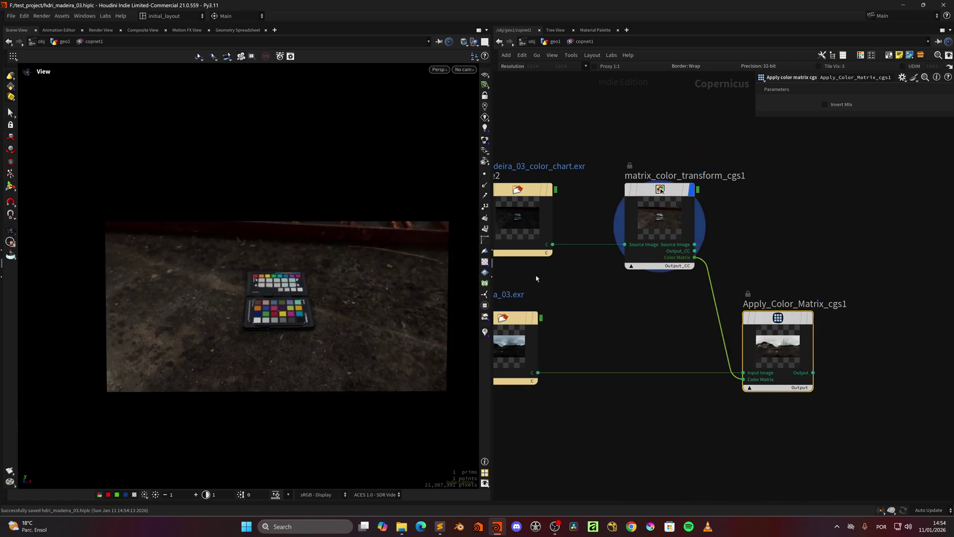
{"action": "left_click", "coordinate": [810, 318]}
{"action": "scroll", "coordinate": [319, 345], "scroll_direction": "down", "scroll_amount": 1}
{"action": "middle_click_drag", "start_coordinate": [320, 344], "coordinate": [310, 345]}
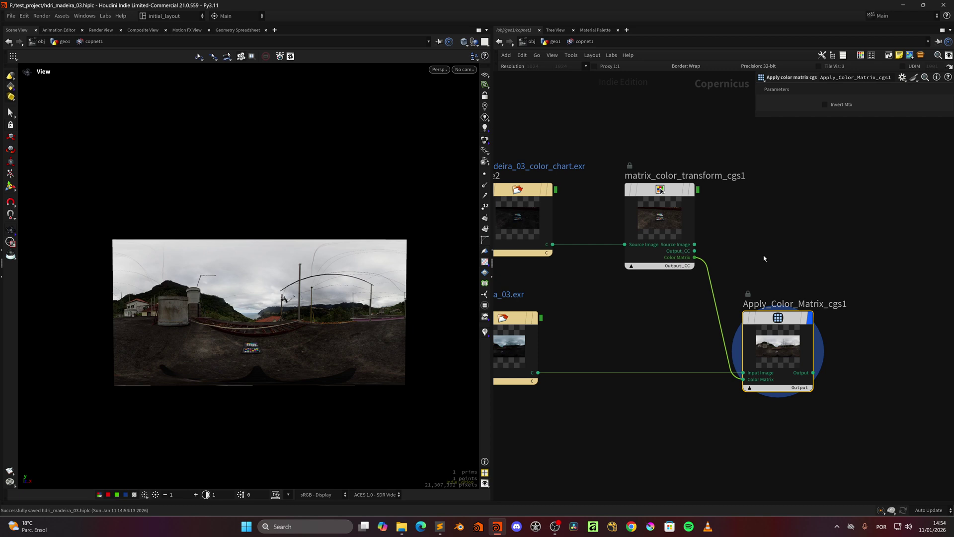
Duplicate the Apply Color Matrix node with its input connections and place the copy to the right of the original.
{"action": "middle_click_drag", "start_coordinate": [768, 236], "coordinate": [731, 253]}
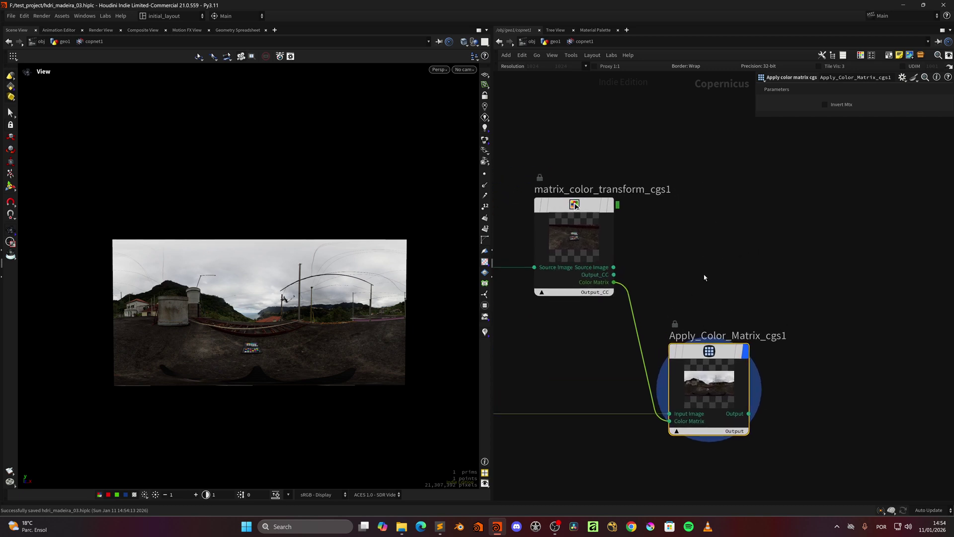
{"action": "scroll", "coordinate": [745, 279], "scroll_direction": "down", "scroll_amount": 4}
{"action": "scroll", "coordinate": [781, 324], "scroll_direction": "up", "scroll_amount": 3}
{"action": "middle_click_drag", "start_coordinate": [780, 323], "coordinate": [707, 281]}
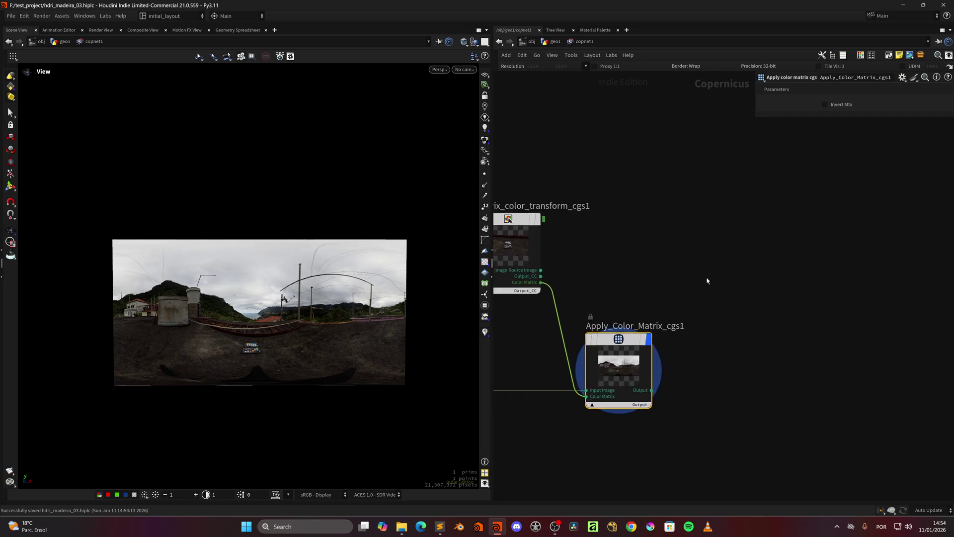
{"action": "scroll", "coordinate": [733, 305], "scroll_direction": "down", "scroll_amount": 2}
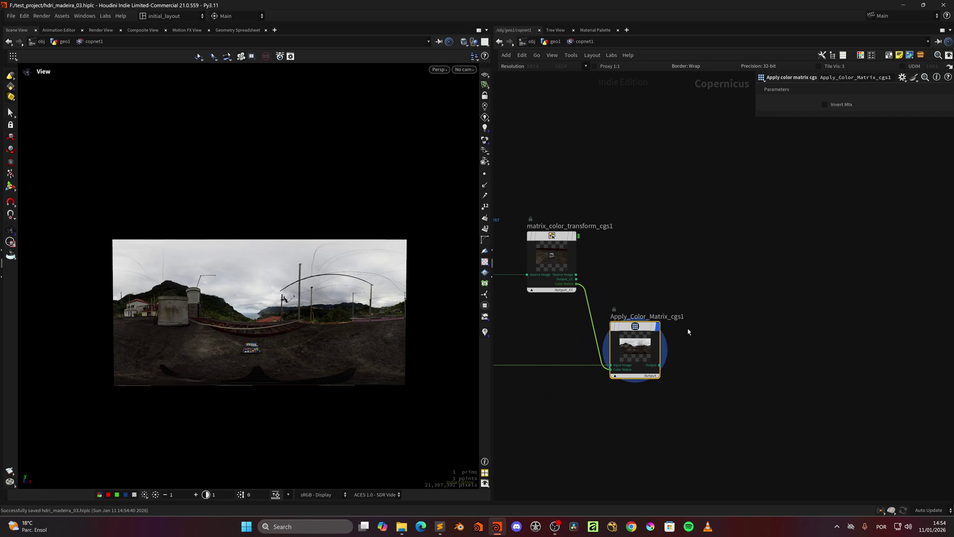
{"action": "left_click_drag", "start_coordinate": [648, 327], "coordinate": [790, 287], "text": "alt"}
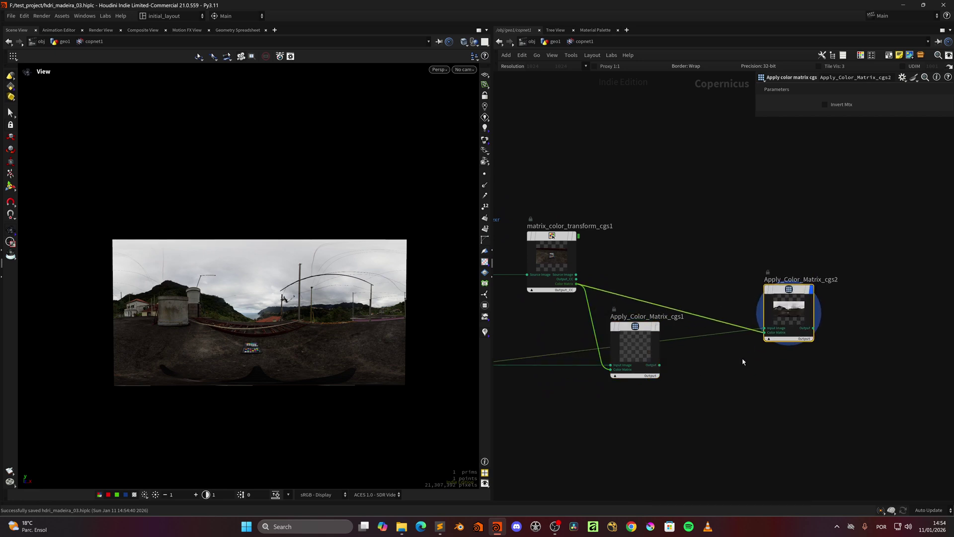
{"action": "mouse_move", "coordinate": [699, 359]}
{"action": "middle_mouse_down"}
{"action": "mouse_move", "coordinate": [766, 363]}
{"action": "mouse_move", "coordinate": [703, 372]}
{"action": "middle_mouse_up"}
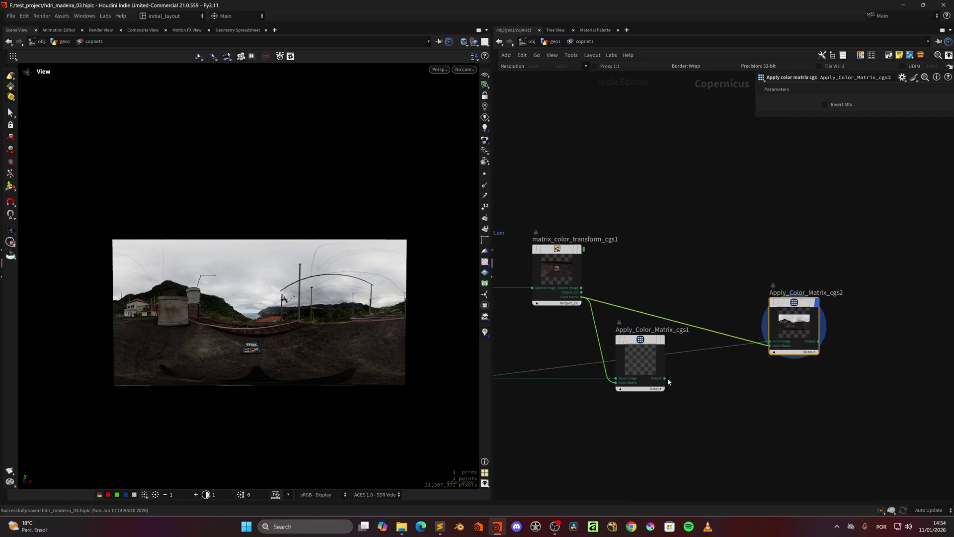
Connect the first Apply Color Matrix node's Output to the copy's Input Image and position the copy to its upper right.
{"action": "left_click", "coordinate": [665, 379]}
{"action": "left_click", "coordinate": [770, 341]}
{"action": "middle_click_drag", "start_coordinate": [782, 381], "coordinate": [702, 402]}
{"action": "left_click_drag", "start_coordinate": [718, 325], "coordinate": [714, 339]}
{"action": "middle_click_drag", "start_coordinate": [658, 406], "coordinate": [683, 428]}
{"action": "left_click_drag", "start_coordinate": [762, 374], "coordinate": [749, 380]}
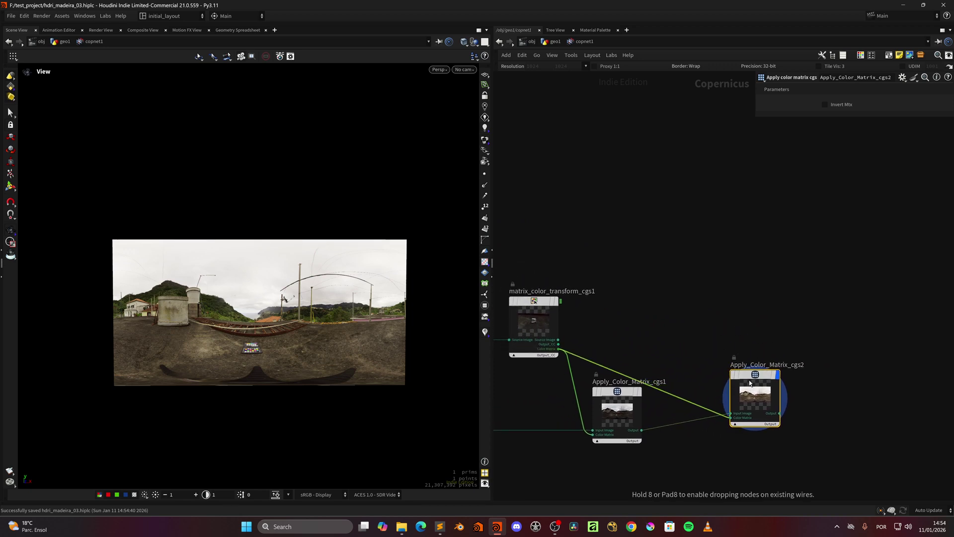
Enable Invert Mtx on the second Apply Color Matrix node and compare its output with the original Madeira_03.exr panorama.
{"action": "left_click", "coordinate": [847, 107]}
{"action": "middle_click_drag", "start_coordinate": [616, 325], "coordinate": [748, 299]}
{"action": "left_click", "coordinate": [578, 364]}
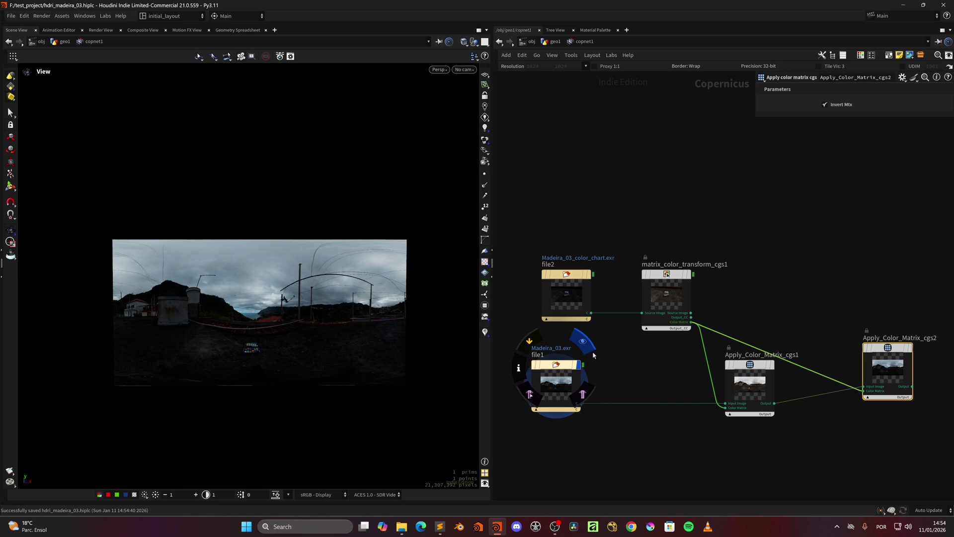
{"action": "middle_click_drag", "start_coordinate": [828, 302], "coordinate": [639, 285]}
{"action": "left_click", "coordinate": [723, 330]}
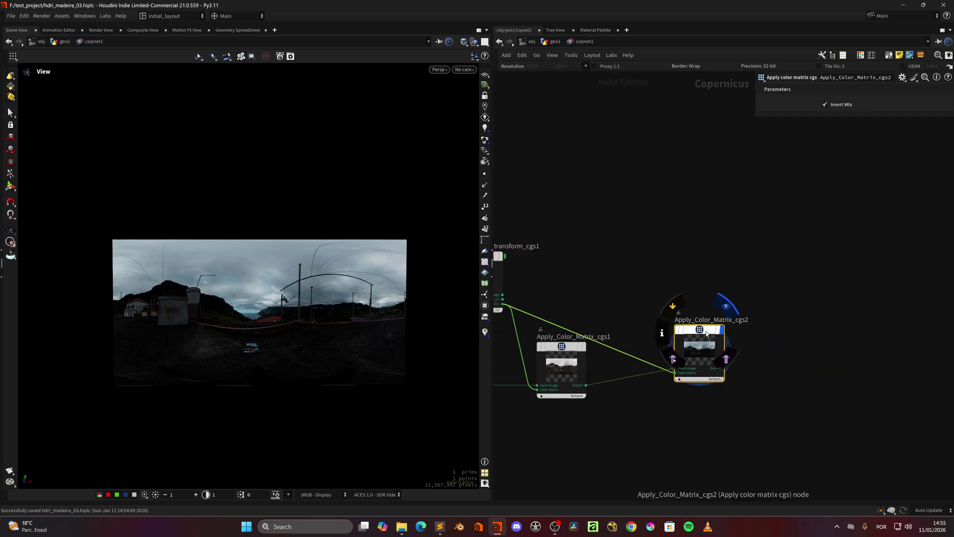
{"action": "left_click_drag", "start_coordinate": [700, 343], "coordinate": [724, 323]}
Display and select the matrix color transform node, and activate its corner handles on the color chart in the viewer.
{"action": "middle_click_drag", "start_coordinate": [610, 415], "coordinate": [748, 401]}
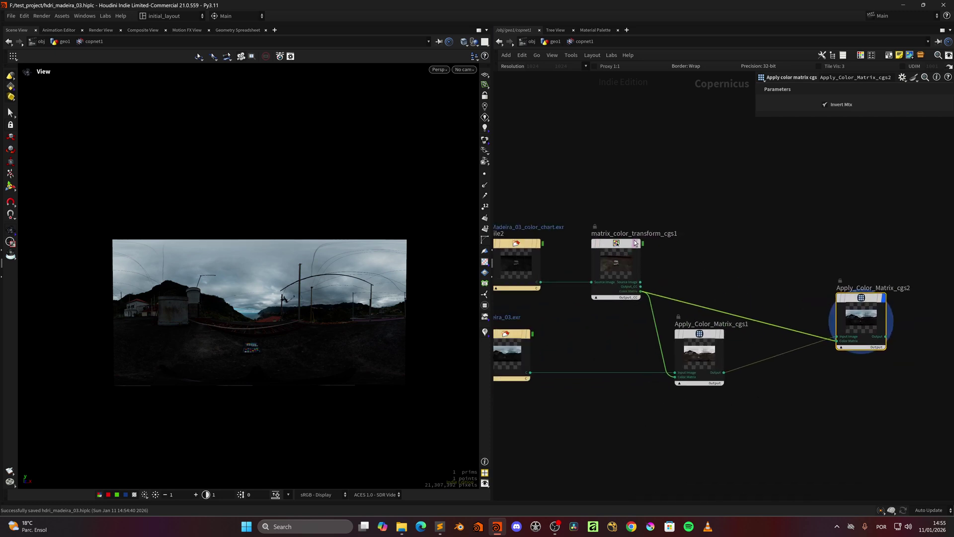
{"action": "left_click", "coordinate": [643, 220]}
{"action": "left_click", "coordinate": [622, 244]}
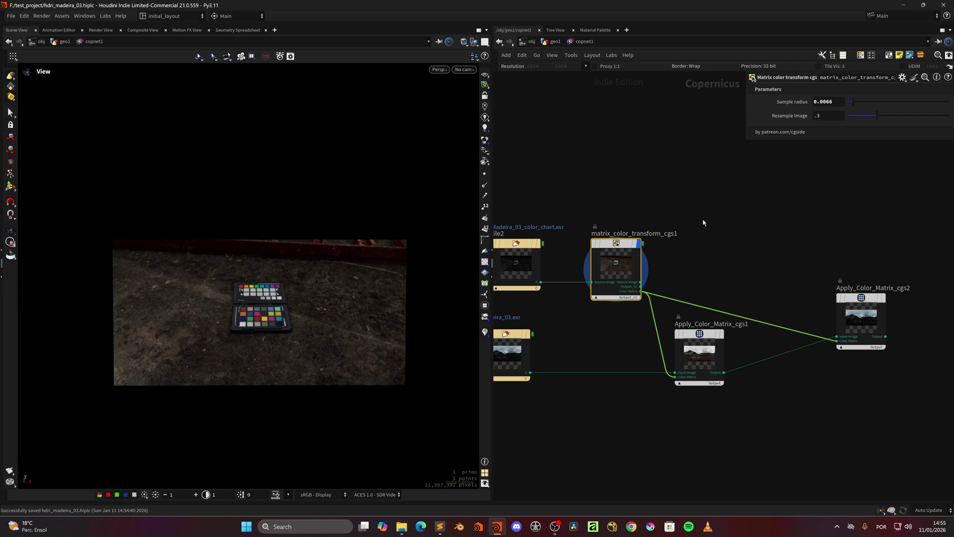
{"action": "scroll", "coordinate": [735, 178], "scroll_direction": "up", "scroll_amount": 3}
{"action": "scroll", "coordinate": [745, 215], "scroll_direction": "down", "scroll_amount": 3}
{"action": "scroll", "coordinate": [697, 262], "scroll_direction": "up", "scroll_amount": 1}
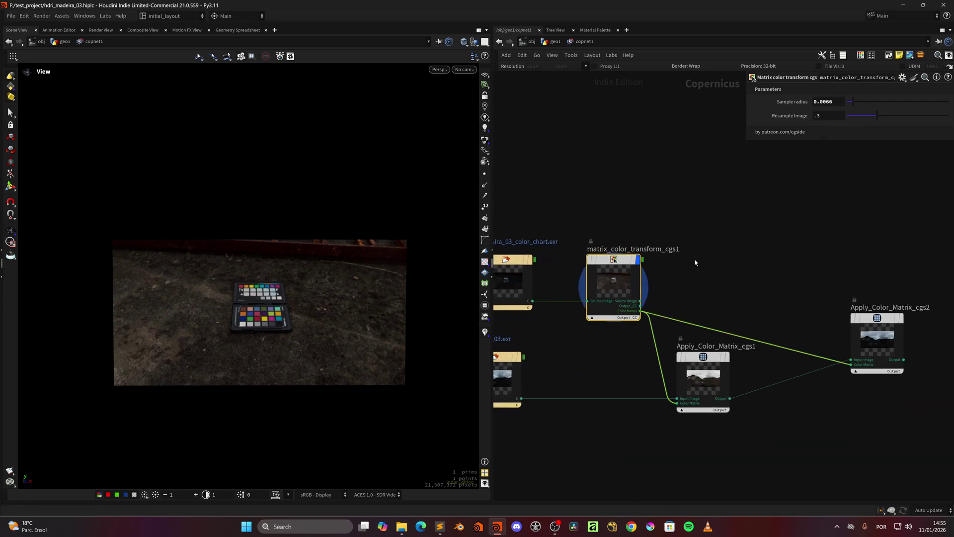
{"action": "middle_click_drag", "start_coordinate": [696, 262], "coordinate": [700, 268]}
{"action": "key", "text": "Return"}
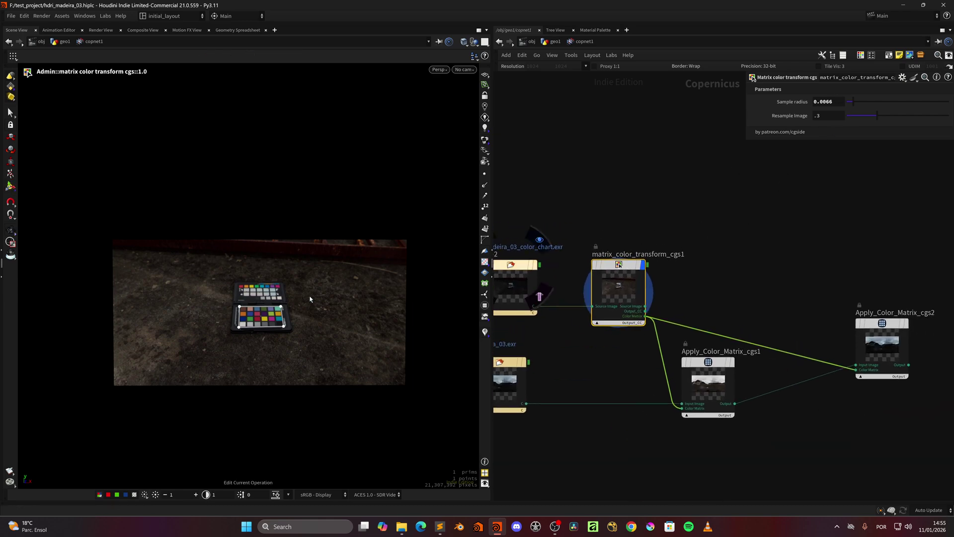
Adjust the four corner handles so the sampling frame surrounds the lower 24-patch grid of the color chart.
{"action": "scroll", "coordinate": [298, 303], "scroll_direction": "up", "scroll_amount": 4}
{"action": "mouse_move", "coordinate": [312, 294]}
{"action": "left_mouse_down"}
{"action": "mouse_move", "coordinate": [338, 230]}
{"action": "mouse_move", "coordinate": [311, 285]}
{"action": "mouse_move", "coordinate": [313, 262]}
{"action": "mouse_move", "coordinate": [314, 294]}
{"action": "left_mouse_up"}
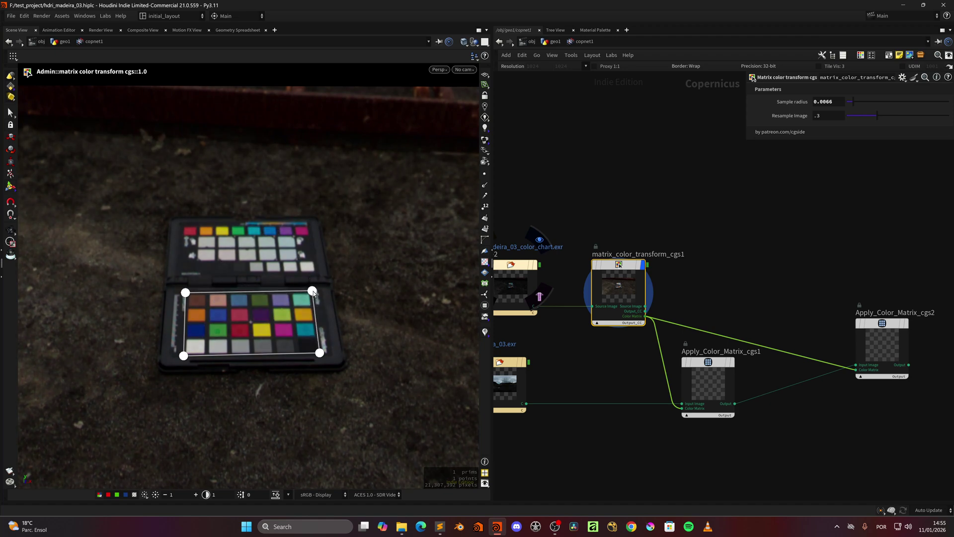
{"action": "scroll", "coordinate": [323, 307], "scroll_direction": "up", "scroll_amount": 3}
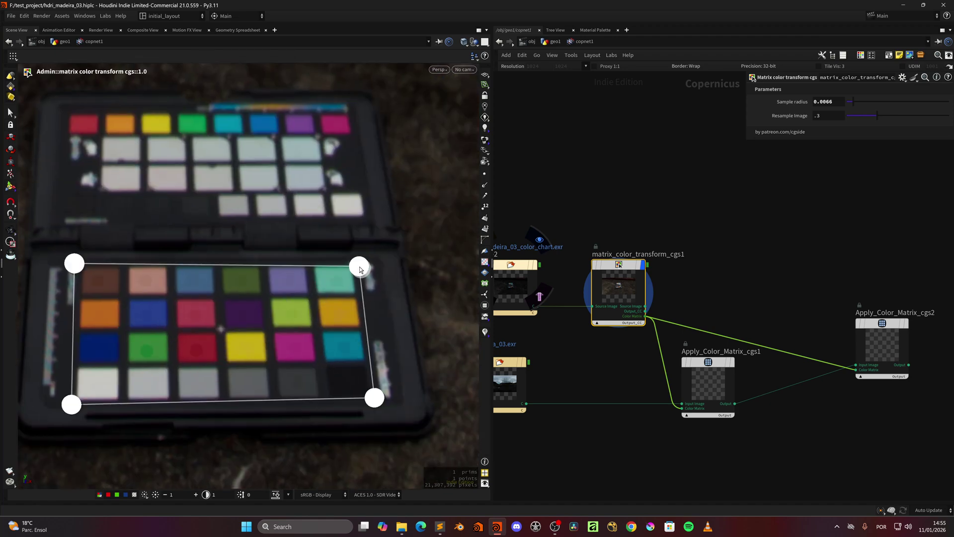
{"action": "left_click_drag", "start_coordinate": [374, 398], "coordinate": [378, 401]}
{"action": "mouse_move", "coordinate": [69, 408]}
{"action": "left_mouse_down"}
{"action": "mouse_move", "coordinate": [58, 426]}
{"action": "mouse_move", "coordinate": [69, 402]}
{"action": "left_mouse_up"}
{"action": "left_click_drag", "start_coordinate": [80, 266], "coordinate": [81, 265]}
Inspect the sampling frame's alignment with the chart and check the viewer's display and view color-space settings.
{"action": "right_click_drag", "start_coordinate": [322, 318], "coordinate": [318, 367], "text": "alt"}
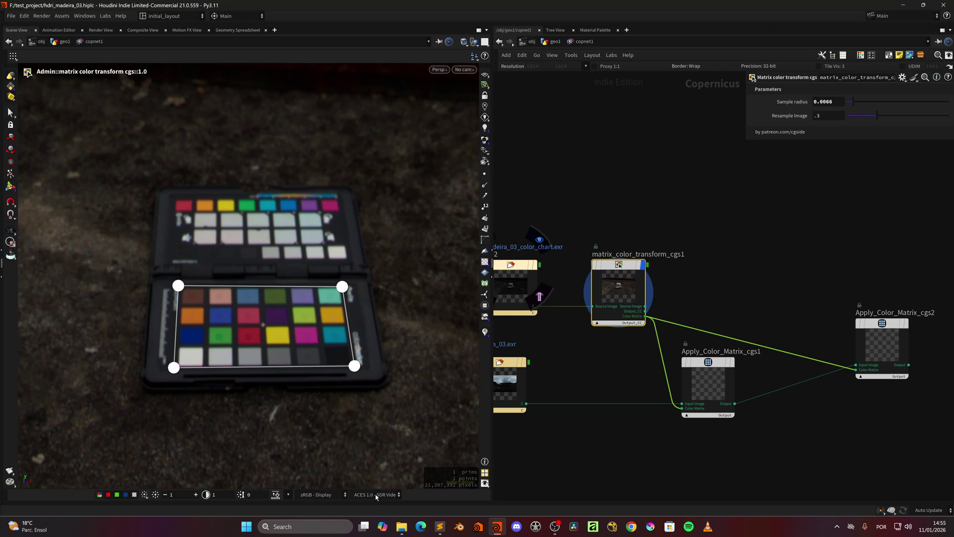
{"action": "left_click", "coordinate": [345, 496]}
{"action": "left_click", "coordinate": [393, 496]}
{"action": "right_click_drag", "start_coordinate": [289, 323], "coordinate": [337, 309], "text": "alt"}
{"action": "key", "text": "Return"}
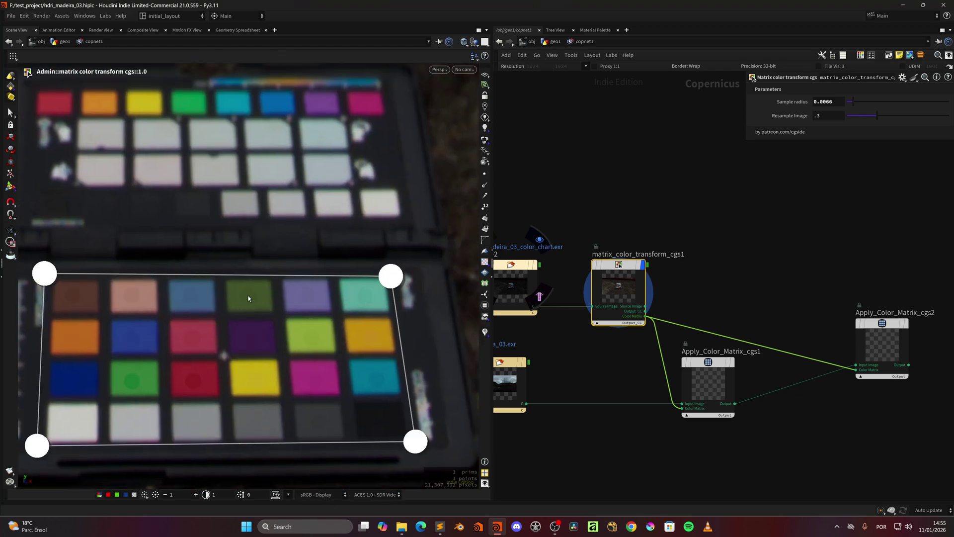
Fine-tune the upper-left and lower-right corners of the sampling frame around the color patches.
{"action": "left_click_drag", "start_coordinate": [33, 277], "coordinate": [42, 277]}
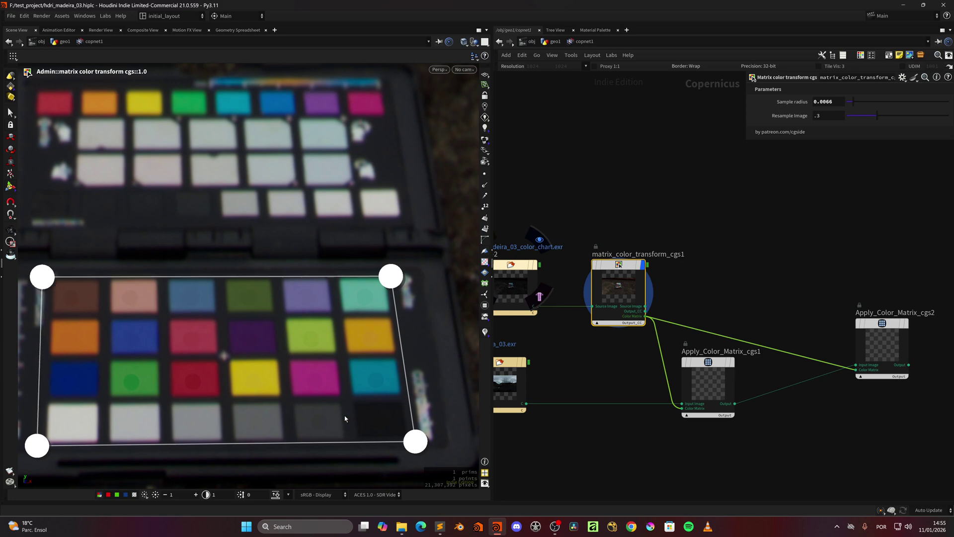
{"action": "scroll", "coordinate": [345, 419], "scroll_direction": "down", "scroll_amount": 5}
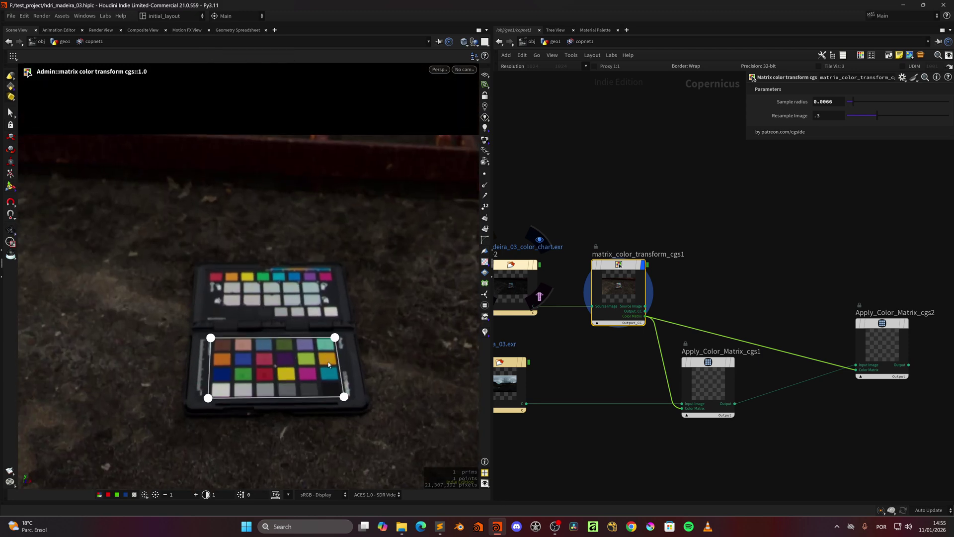
{"action": "scroll", "coordinate": [328, 365], "scroll_direction": "up", "scroll_amount": 5}
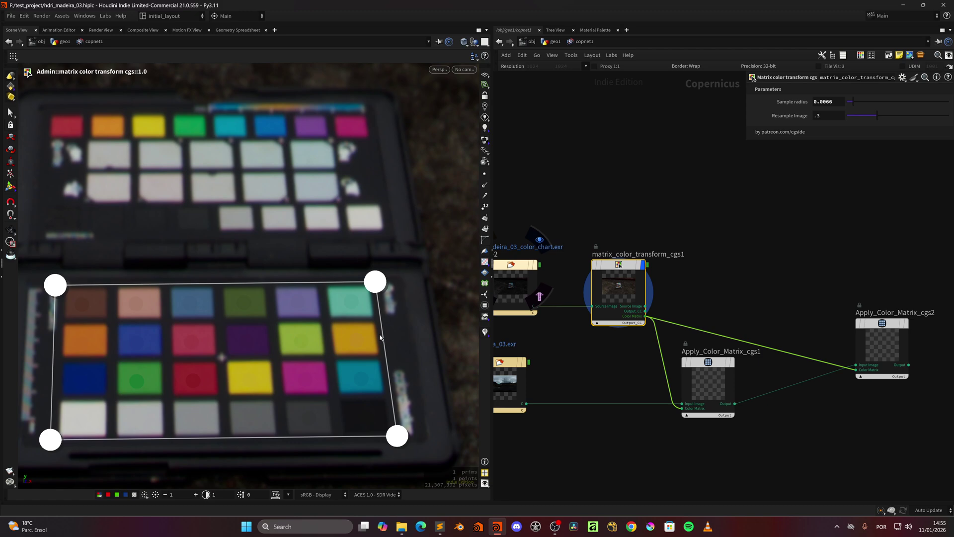
{"action": "left_click_drag", "start_coordinate": [398, 442], "coordinate": [395, 437]}
{"action": "scroll", "coordinate": [295, 357], "scroll_direction": "down", "scroll_amount": 5}
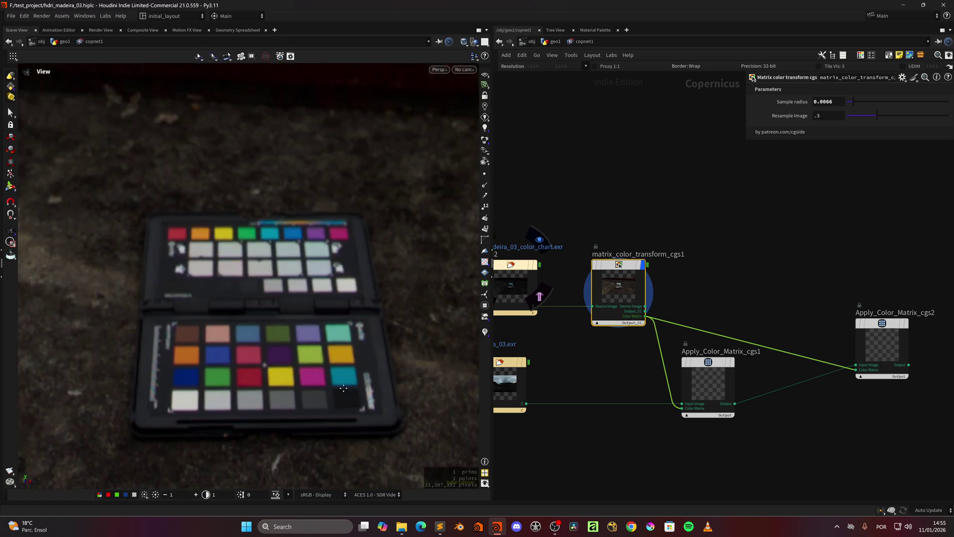
Display the first Apply Color Matrix node's corrected panorama and return the viewer to plain View mode.
{"action": "scroll", "coordinate": [295, 357], "scroll_direction": "down", "scroll_amount": 5}
{"action": "middle_click_drag", "start_coordinate": [283, 411], "coordinate": [224, 427], "text": "alt"}
{"action": "middle_click_drag", "start_coordinate": [586, 370], "coordinate": [581, 340]}
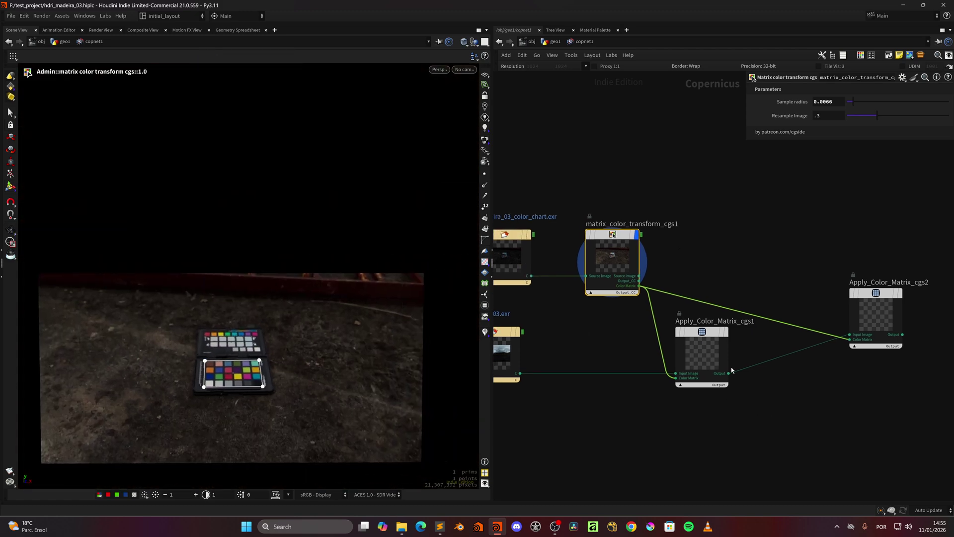
{"action": "left_click", "coordinate": [738, 310]}
{"action": "middle_click_drag", "start_coordinate": [783, 401], "coordinate": [698, 386]}
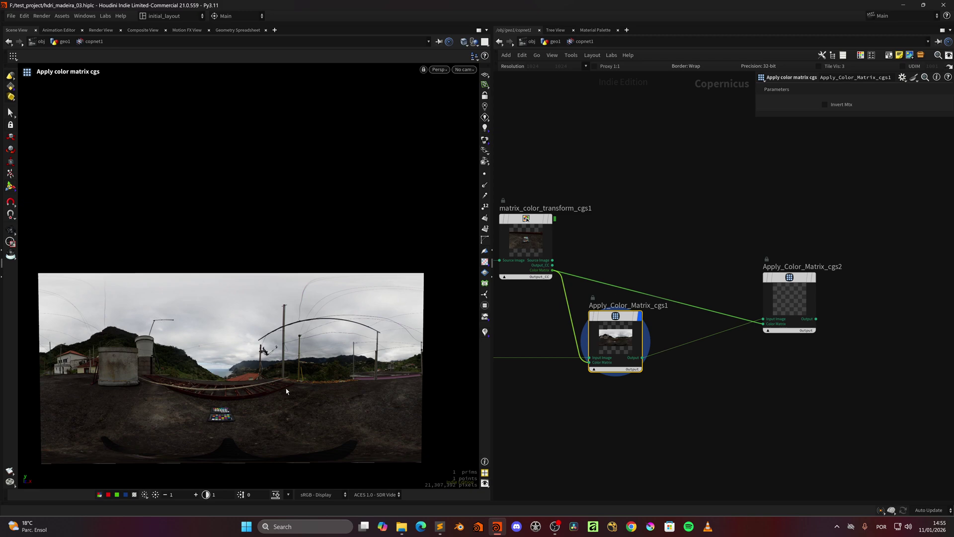
{"action": "scroll", "coordinate": [284, 333], "scroll_direction": "down", "scroll_amount": 2}
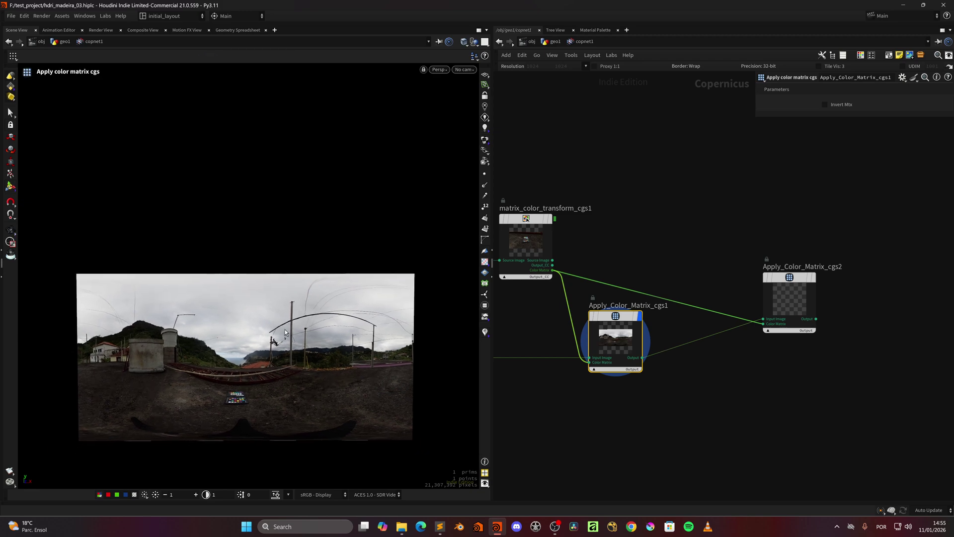
{"action": "left_click", "coordinate": [15, 230]}
{"action": "scroll", "coordinate": [291, 360], "scroll_direction": "up", "scroll_amount": 1}
{"action": "middle_click_drag", "start_coordinate": [691, 366], "coordinate": [609, 372]}
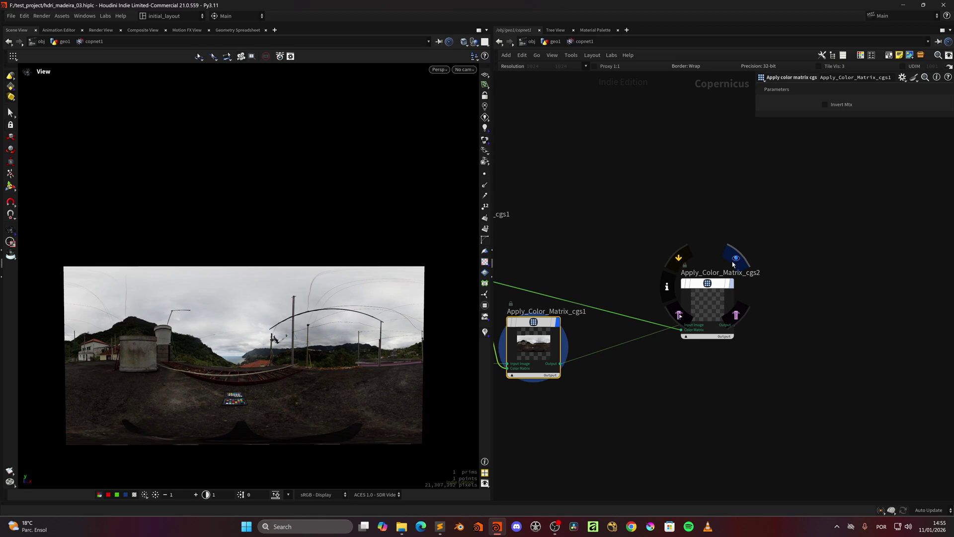
Display the second Apply Color Matrix node and toggle Invert Mtx off and back on to compare the results.
{"action": "left_click", "coordinate": [734, 261]}
{"action": "left_click", "coordinate": [832, 111]}
{"action": "left_click", "coordinate": [826, 110]}
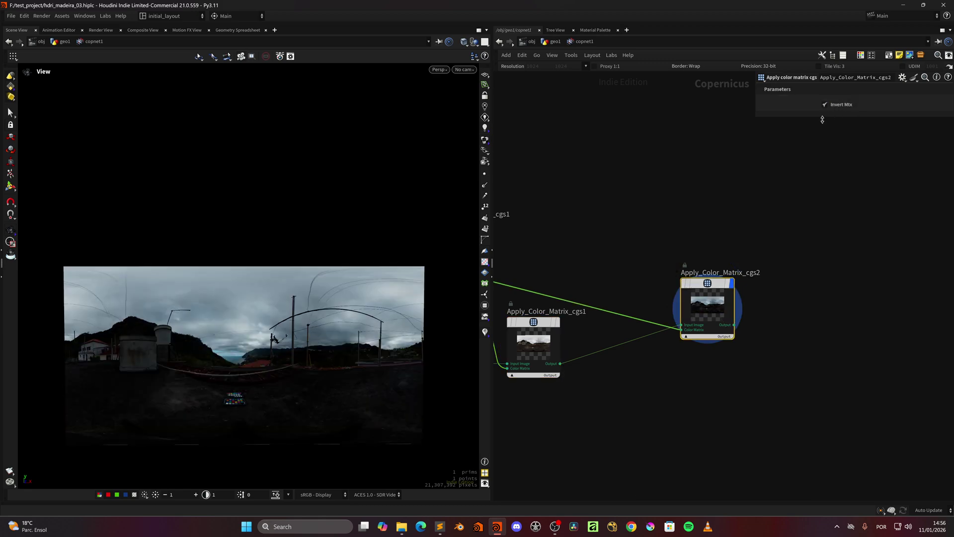
Save the scene and review the complete color-correction node network.
{"action": "scroll", "coordinate": [611, 222], "scroll_direction": "down", "scroll_amount": 3}
{"action": "middle_click_drag", "start_coordinate": [615, 232], "coordinate": [719, 274]}
{"action": "key", "text": "ctrl+s"}
{"action": "scroll", "coordinate": [640, 243], "scroll_direction": "up", "scroll_amount": 5}
{"action": "scroll", "coordinate": [708, 250], "scroll_direction": "down", "scroll_amount": 5}
{"action": "scroll", "coordinate": [686, 261], "scroll_direction": "up", "scroll_amount": 5}
{"action": "scroll", "coordinate": [680, 269], "scroll_direction": "down", "scroll_amount": 4}
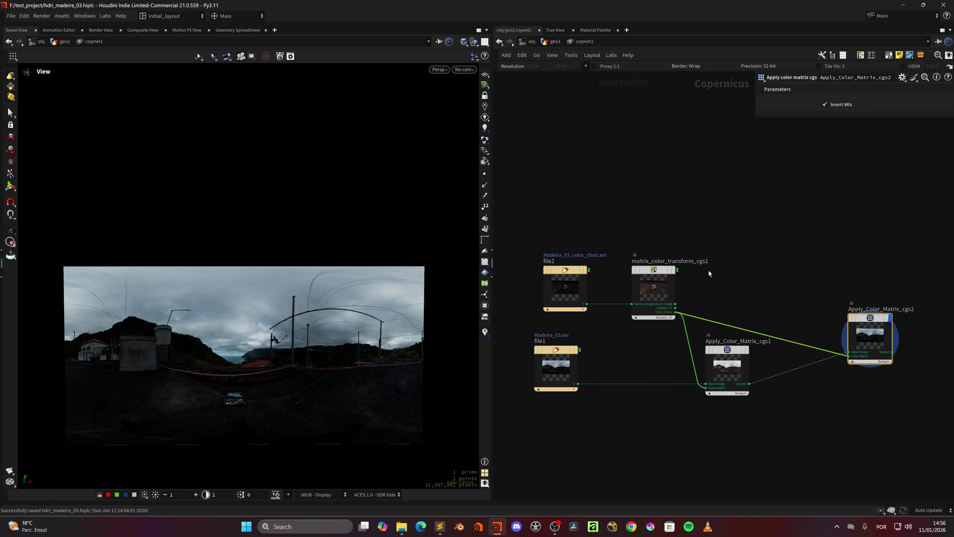
Align the Madeira_03.exr file node directly below the color chart file node.
{"action": "scroll", "coordinate": [709, 272], "scroll_direction": "up", "scroll_amount": 1}
{"action": "left_click_drag", "start_coordinate": [547, 356], "coordinate": [557, 356]}
{"action": "scroll", "coordinate": [609, 344], "scroll_direction": "up", "scroll_amount": 2}
{"action": "middle_click_drag", "start_coordinate": [645, 344], "coordinate": [625, 354]}
{"action": "scroll", "coordinate": [632, 361], "scroll_direction": "down", "scroll_amount": 2}
{"action": "scroll", "coordinate": [626, 354], "scroll_direction": "up", "scroll_amount": 3}
{"action": "scroll", "coordinate": [625, 357], "scroll_direction": "down", "scroll_amount": 2}
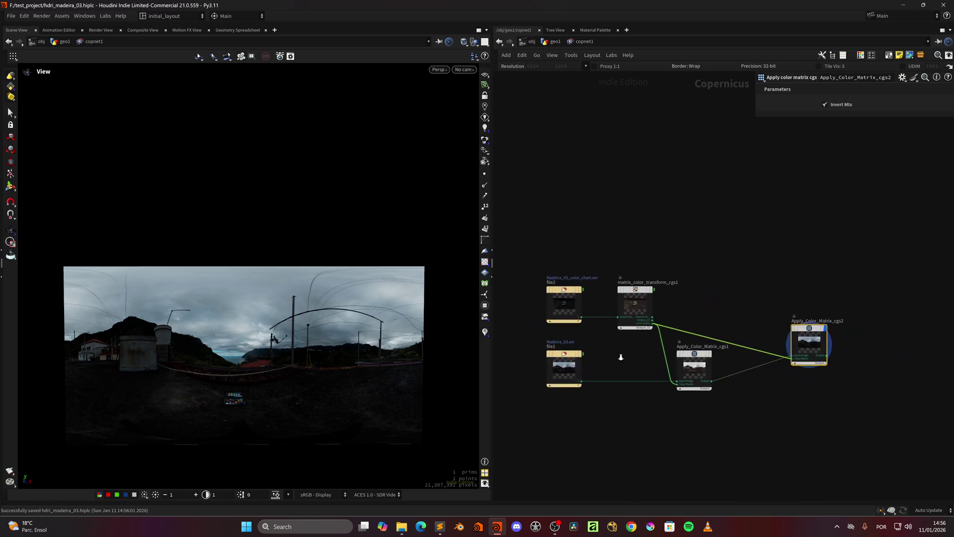
{"action": "scroll", "coordinate": [621, 355], "scroll_direction": "up", "scroll_amount": 2}
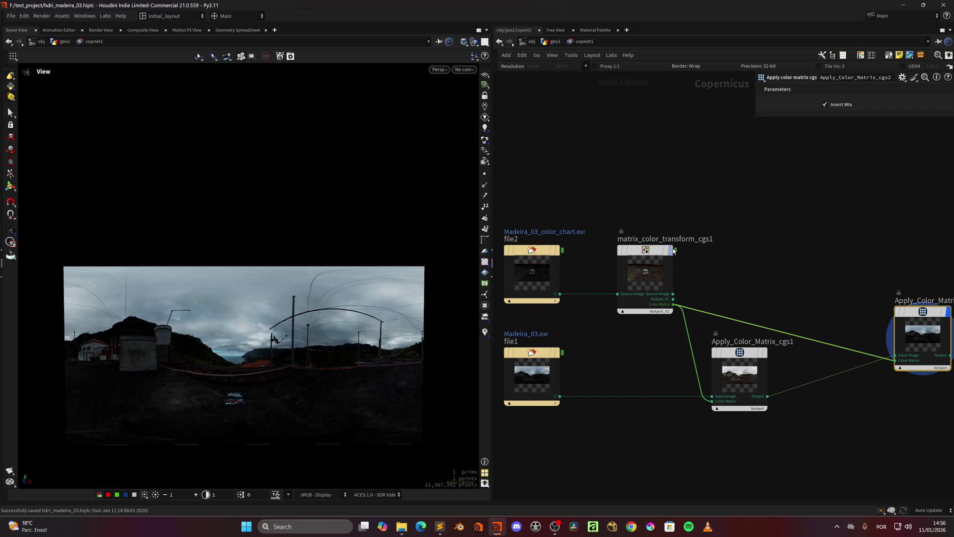
Display the matrix color transform's corrected chart and move the second Apply Color Matrix node up level with the transform node.
{"action": "left_click", "coordinate": [674, 251]}
{"action": "left_click", "coordinate": [646, 278]}
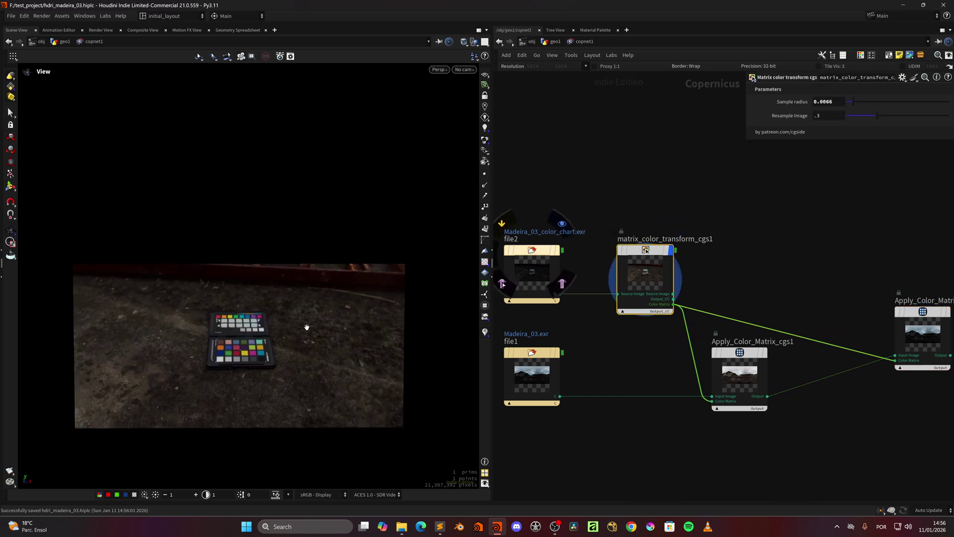
{"action": "scroll", "coordinate": [306, 327], "scroll_direction": "up", "scroll_amount": 2}
{"action": "scroll", "coordinate": [341, 334], "scroll_direction": "down", "scroll_amount": 2}
{"action": "scroll", "coordinate": [606, 350], "scroll_direction": "down", "scroll_amount": 3}
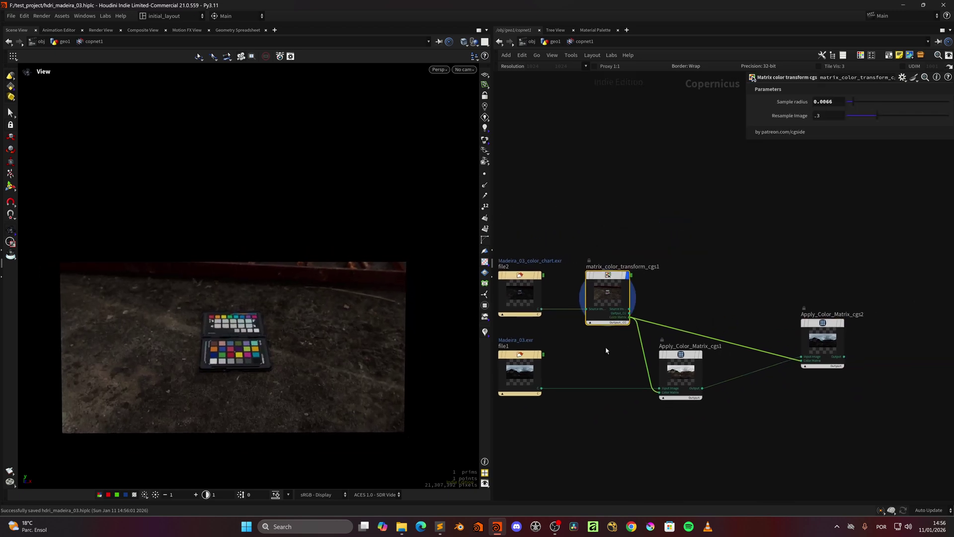
{"action": "left_click_drag", "start_coordinate": [825, 325], "coordinate": [818, 282]}
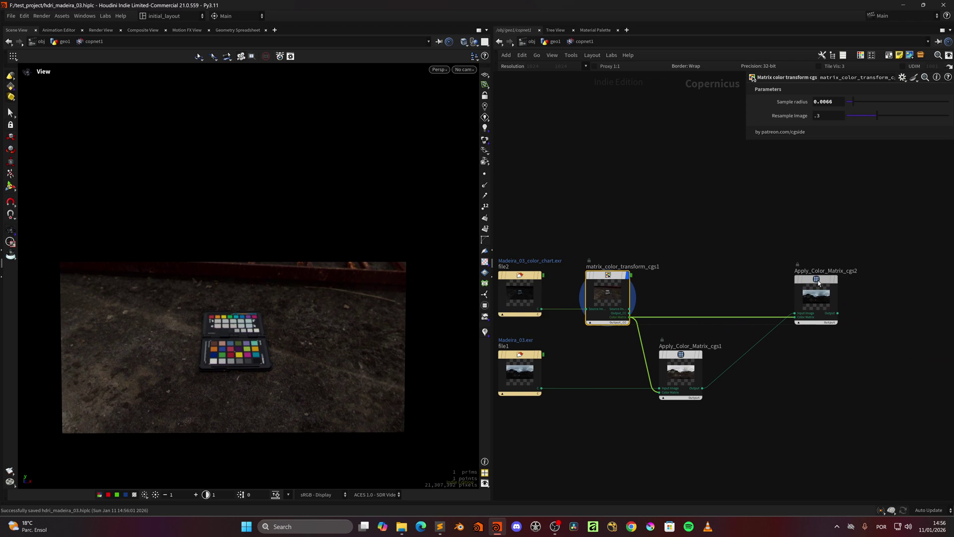
Display the inverted result of the second Apply Color Matrix node, followed by the first node's corrected panorama.
{"action": "left_click", "coordinate": [839, 262]}
{"action": "left_click", "coordinate": [817, 293]}
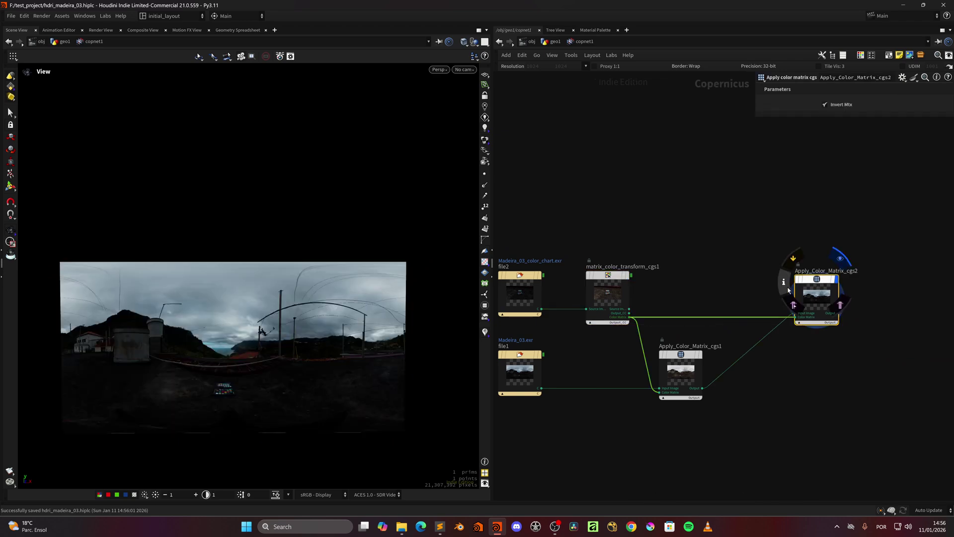
{"action": "left_click", "coordinate": [705, 355]}
Examine the corrected panorama up close, including the color chart on the ground.
{"action": "scroll", "coordinate": [274, 348], "scroll_direction": "up", "scroll_amount": 2}
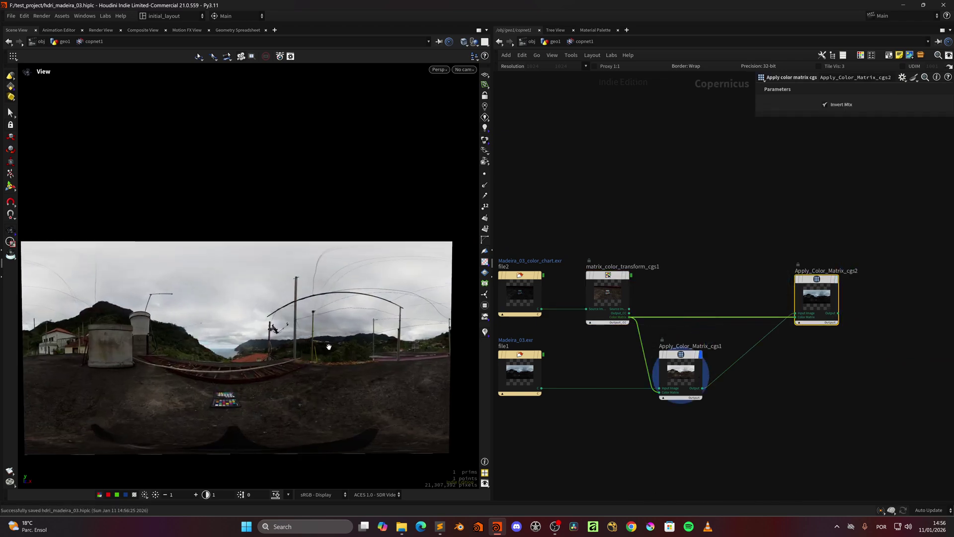
{"action": "scroll", "coordinate": [328, 346], "scroll_direction": "down", "scroll_amount": 1}
{"action": "scroll", "coordinate": [316, 350], "scroll_direction": "up", "scroll_amount": 2}
{"action": "middle_click_drag", "start_coordinate": [316, 350], "coordinate": [326, 354]}
{"action": "scroll", "coordinate": [324, 355], "scroll_direction": "down", "scroll_amount": 1}
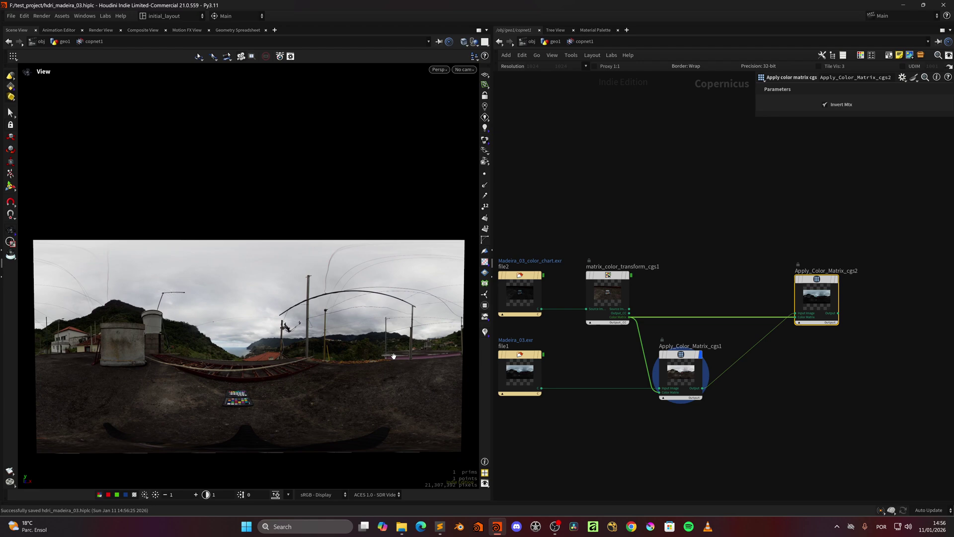
{"action": "scroll", "coordinate": [277, 349], "scroll_direction": "up", "scroll_amount": 1}
{"action": "scroll", "coordinate": [318, 372], "scroll_direction": "down", "scroll_amount": 1}
{"action": "scroll", "coordinate": [318, 338], "scroll_direction": "up", "scroll_amount": 1}
{"action": "middle_click_drag", "start_coordinate": [319, 373], "coordinate": [300, 347]}
{"action": "scroll", "coordinate": [293, 345], "scroll_direction": "down", "scroll_amount": 1}
{"action": "left_click_drag", "start_coordinate": [258, 346], "coordinate": [309, 346]}
{"action": "scroll", "coordinate": [237, 385], "scroll_direction": "up", "scroll_amount": 4}
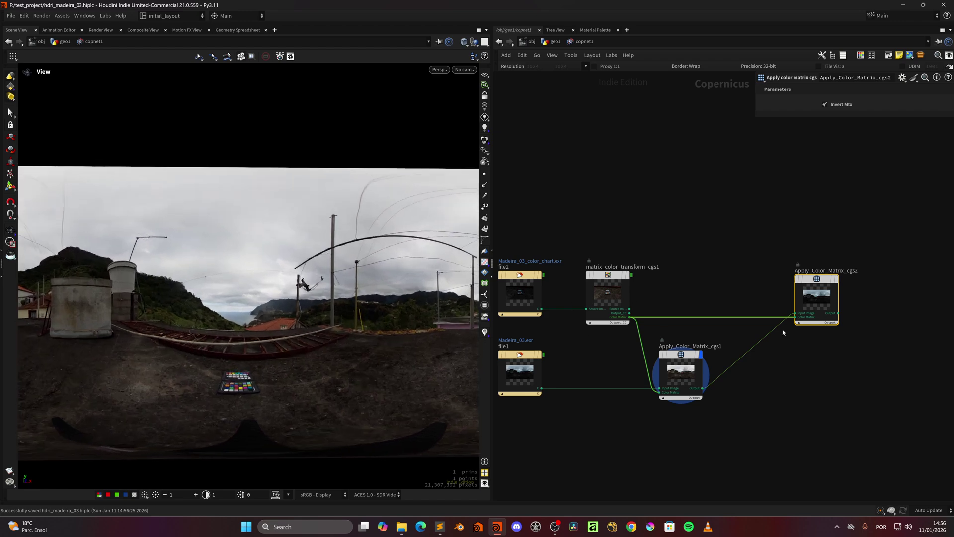
Allow editing of the matrix_color_transform_cgs1 node's contents and open its internal network.
{"action": "mouse_move", "coordinate": [812, 294]}
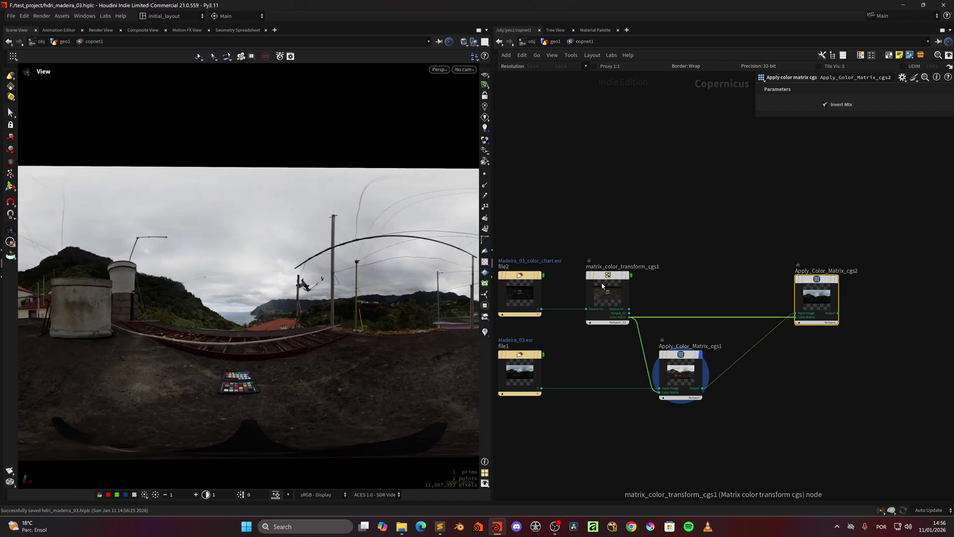
{"action": "left_click", "coordinate": [628, 282]}
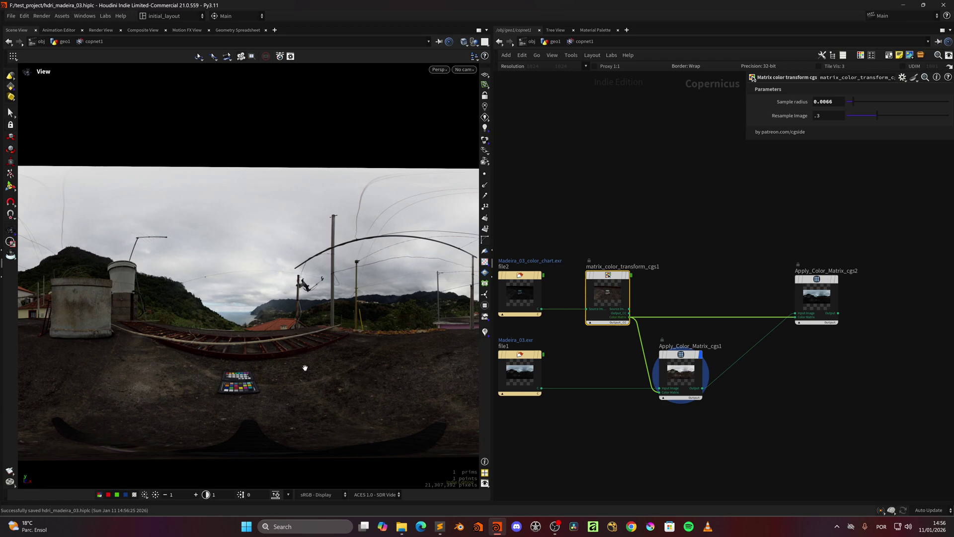
{"action": "scroll", "coordinate": [306, 377], "scroll_direction": "up", "scroll_amount": 3}
{"action": "mouse_move", "coordinate": [306, 380]}
{"action": "middle_mouse_down"}
{"action": "mouse_move", "coordinate": [330, 379]}
{"action": "mouse_move", "coordinate": [311, 372]}
{"action": "middle_mouse_up"}
{"action": "scroll", "coordinate": [603, 281], "scroll_direction": "up", "scroll_amount": 2}
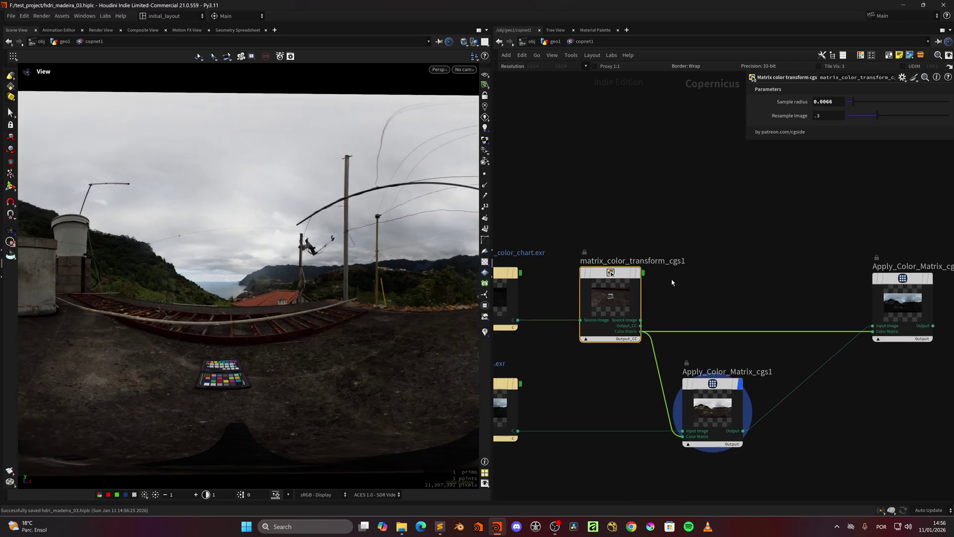
{"action": "right_click", "coordinate": [610, 272]}
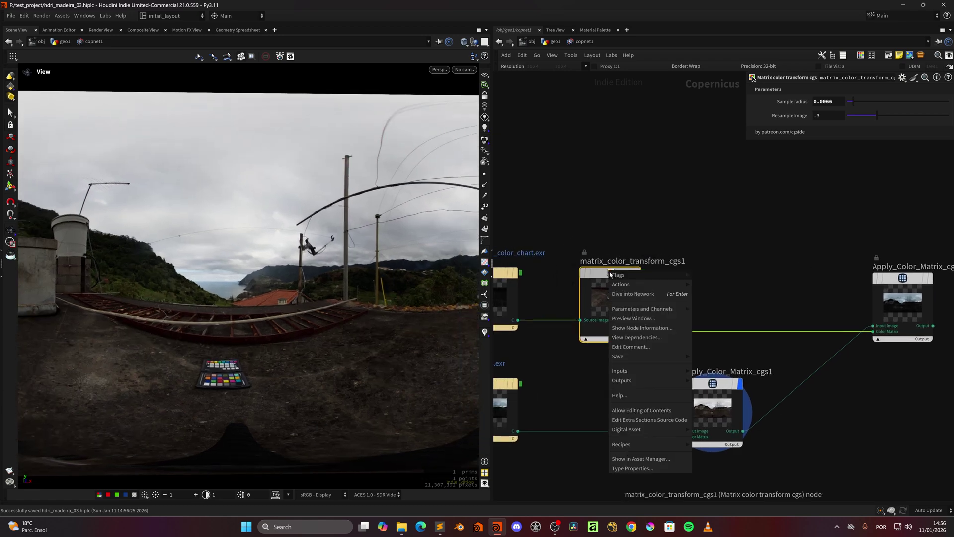
{"action": "left_click", "coordinate": [646, 410]}
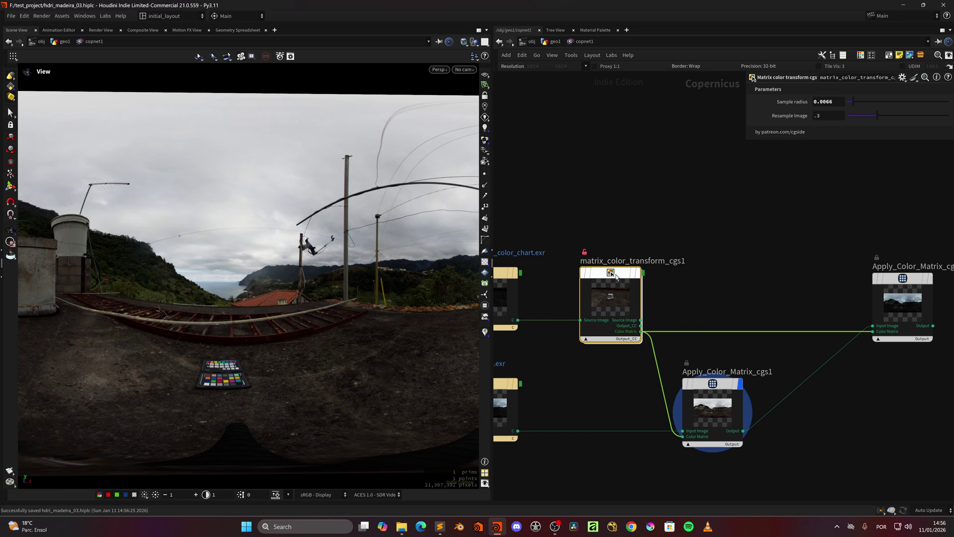
{"action": "double_click", "coordinate": [613, 281]}
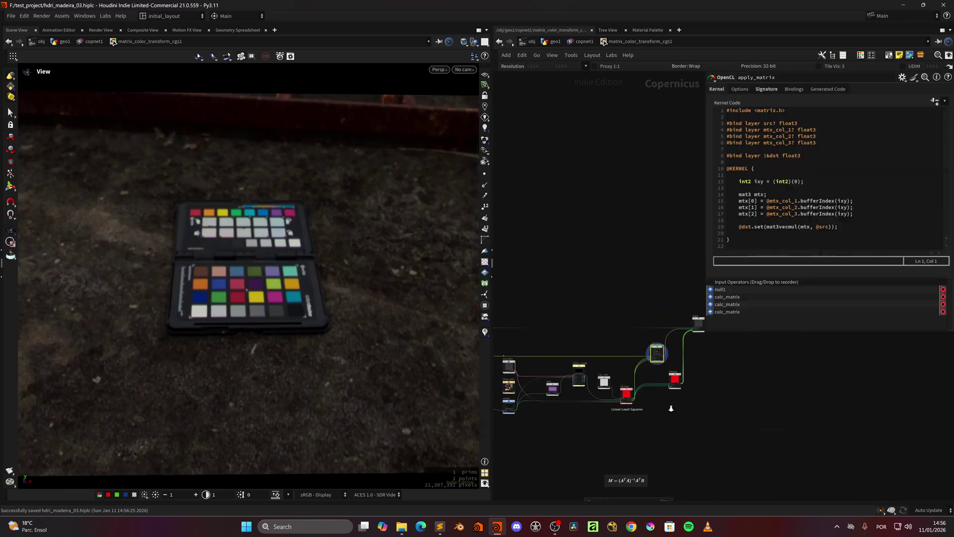
Open the persp_distort network, display the add1 node and show its point parameters.
{"action": "scroll", "coordinate": [657, 389], "scroll_direction": "up", "scroll_amount": 3}
{"action": "middle_click_drag", "start_coordinate": [657, 389], "coordinate": [729, 436]}
{"action": "middle_click_drag", "start_coordinate": [553, 399], "coordinate": [658, 385]}
{"action": "scroll", "coordinate": [619, 377], "scroll_direction": "up", "scroll_amount": 4}
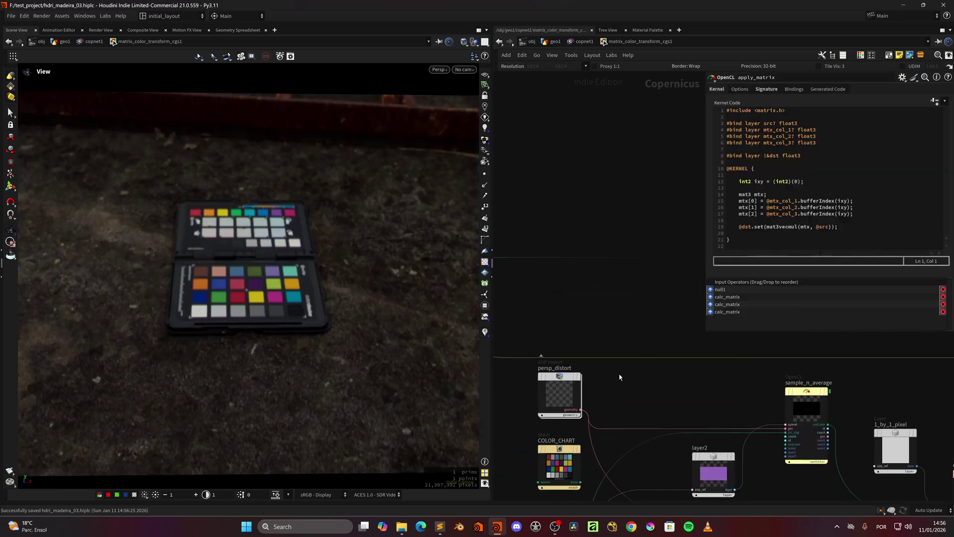
{"action": "double_click", "coordinate": [559, 377]}
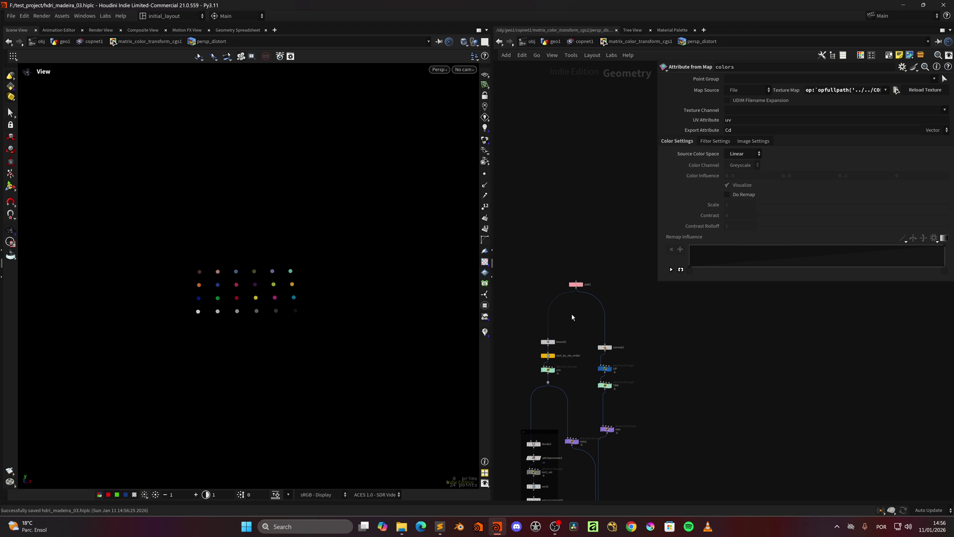
{"action": "left_click", "coordinate": [594, 268]}
{"action": "scroll", "coordinate": [580, 280], "scroll_direction": "up", "scroll_amount": 2}
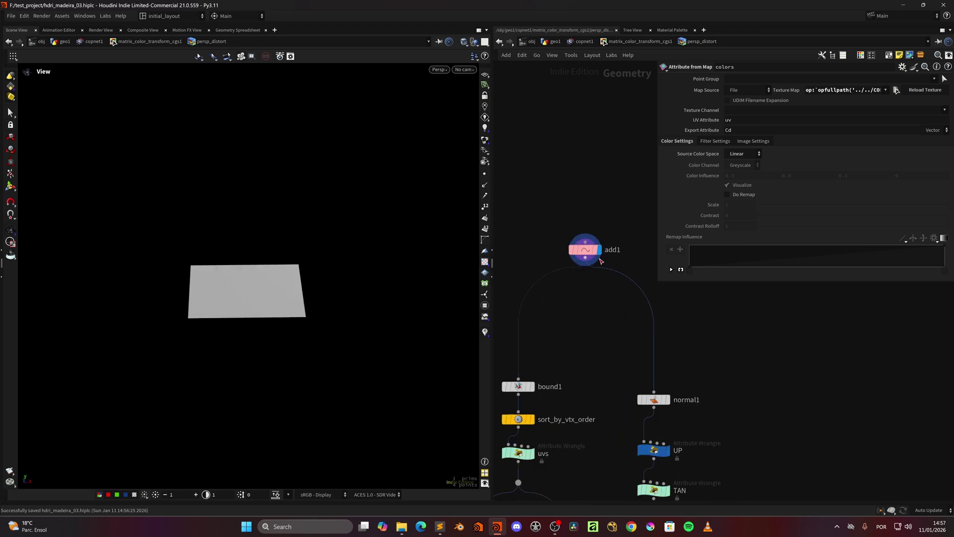
{"action": "left_click", "coordinate": [581, 248]}
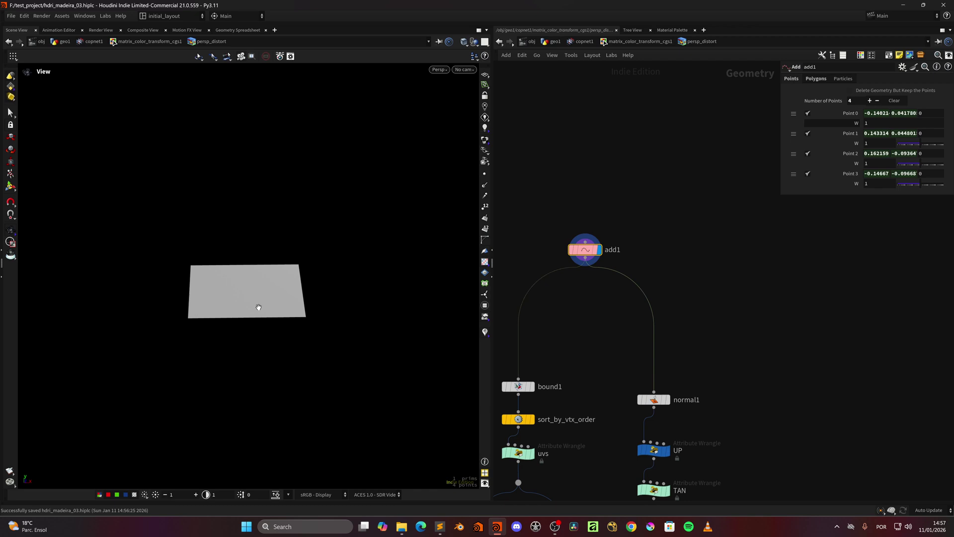
Display the mtx wrangle and visualize its mtx point attribute as a marker with the Axes style.
{"action": "middle_click_drag", "start_coordinate": [597, 393], "coordinate": [574, 239]}
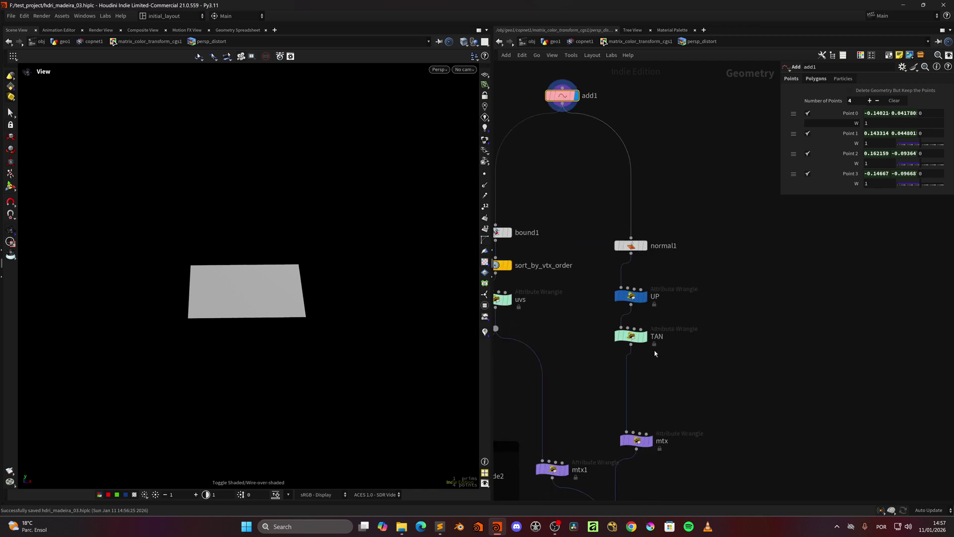
{"action": "left_click", "coordinate": [655, 441]}
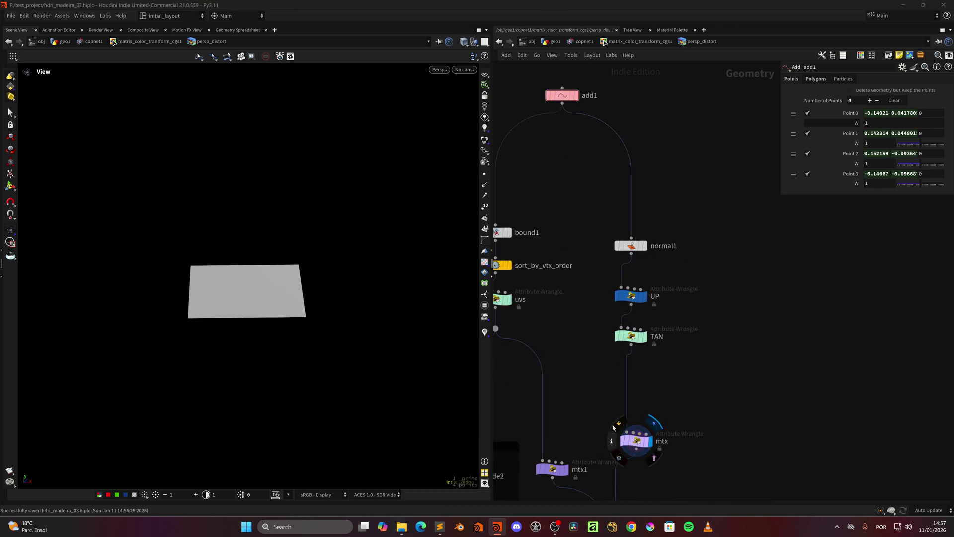
{"action": "left_click", "coordinate": [611, 440]}
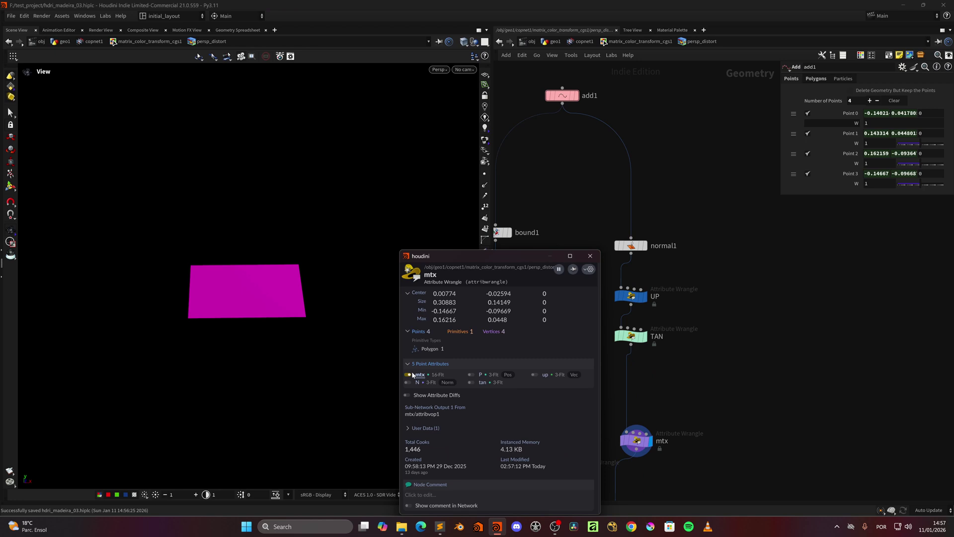
{"action": "right_click", "coordinate": [412, 375]}
{"action": "left_click", "coordinate": [376, 309]}
{"action": "left_click", "coordinate": [375, 318]}
{"action": "left_click", "coordinate": [393, 355]}
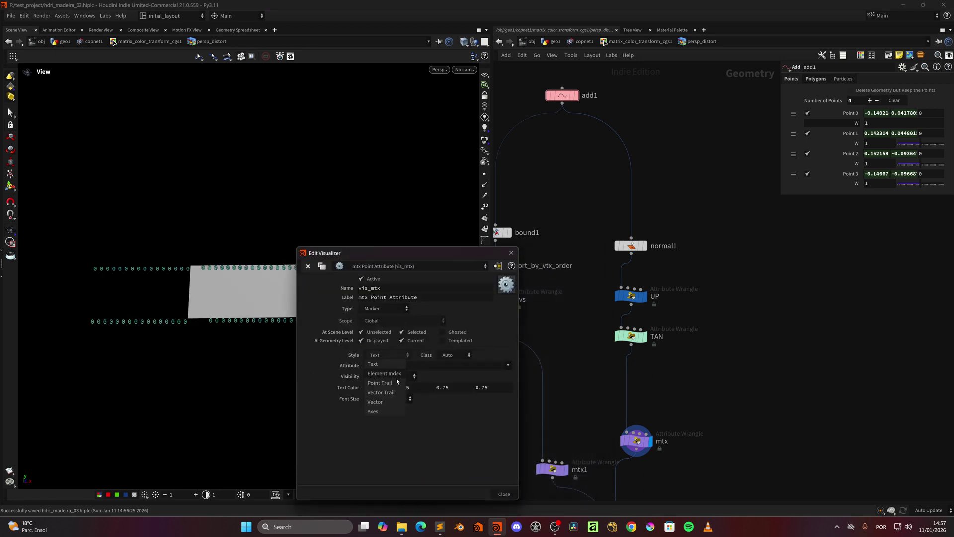
{"action": "left_click", "coordinate": [386, 411]}
{"action": "left_click", "coordinate": [512, 253]}
{"action": "scroll", "coordinate": [343, 323], "scroll_direction": "down", "scroll_amount": 4}
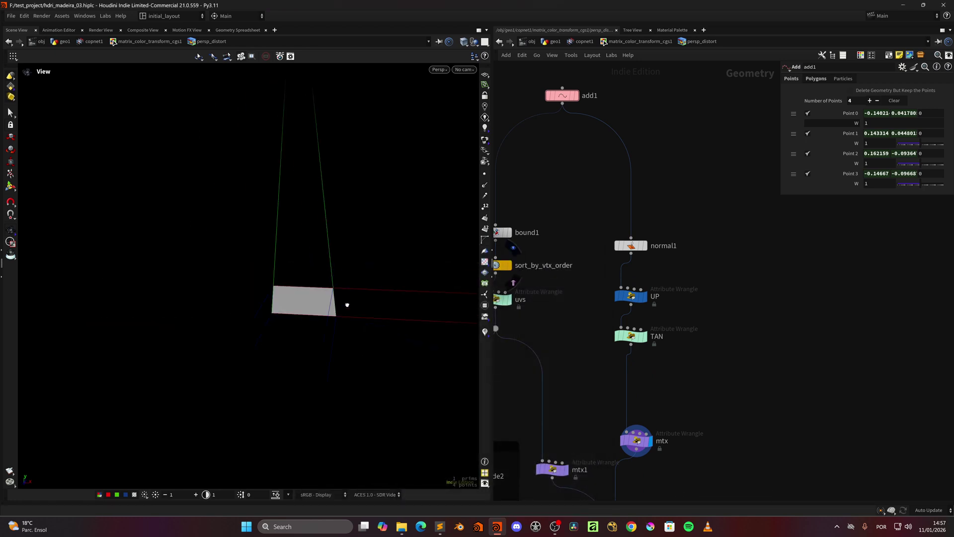
{"action": "left_click_drag", "start_coordinate": [347, 305], "coordinate": [318, 305], "text": "alt"}
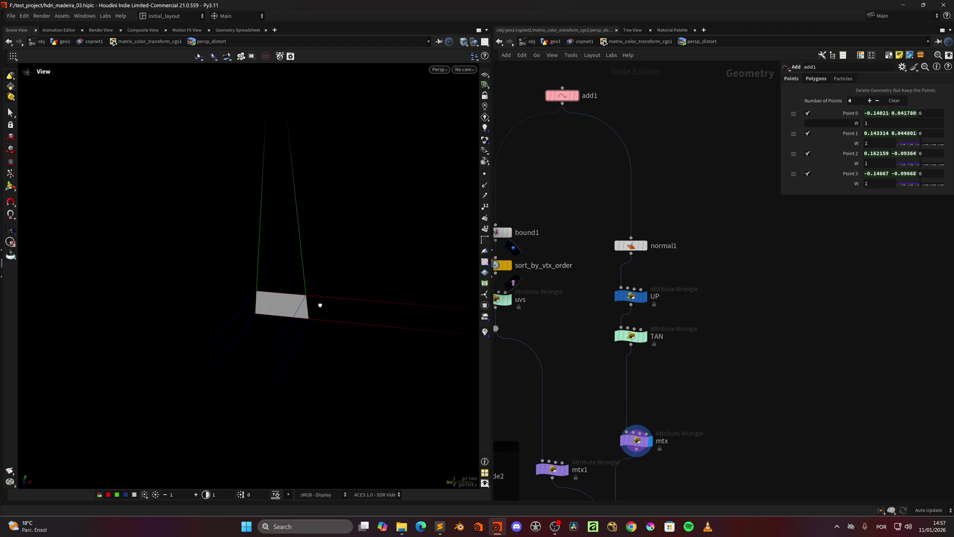
Display the mtx1, bound1 and uvs nodes in turn to inspect the bounding rectangle and its matrix axes.
{"action": "middle_click_drag", "start_coordinate": [670, 479], "coordinate": [676, 284]}
{"action": "scroll", "coordinate": [677, 284], "scroll_direction": "down", "scroll_amount": 3}
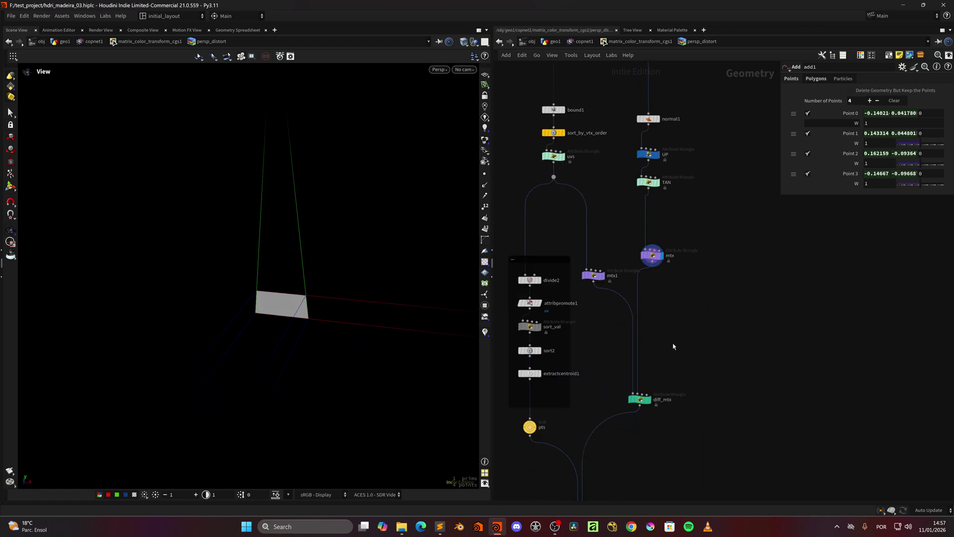
{"action": "left_click_drag", "start_coordinate": [383, 305], "coordinate": [353, 286], "text": "alt"}
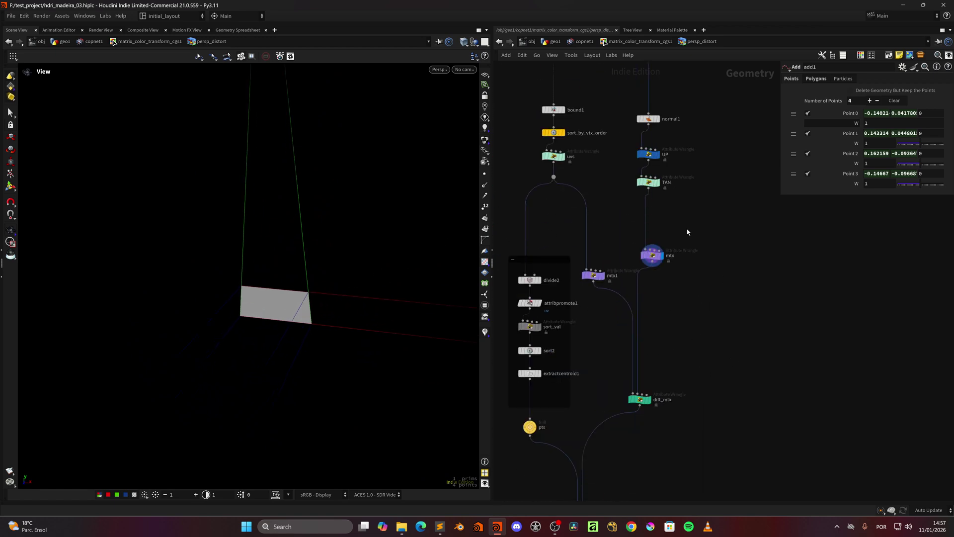
{"action": "middle_click_drag", "start_coordinate": [663, 337], "coordinate": [667, 300]}
{"action": "left_click", "coordinate": [599, 239]}
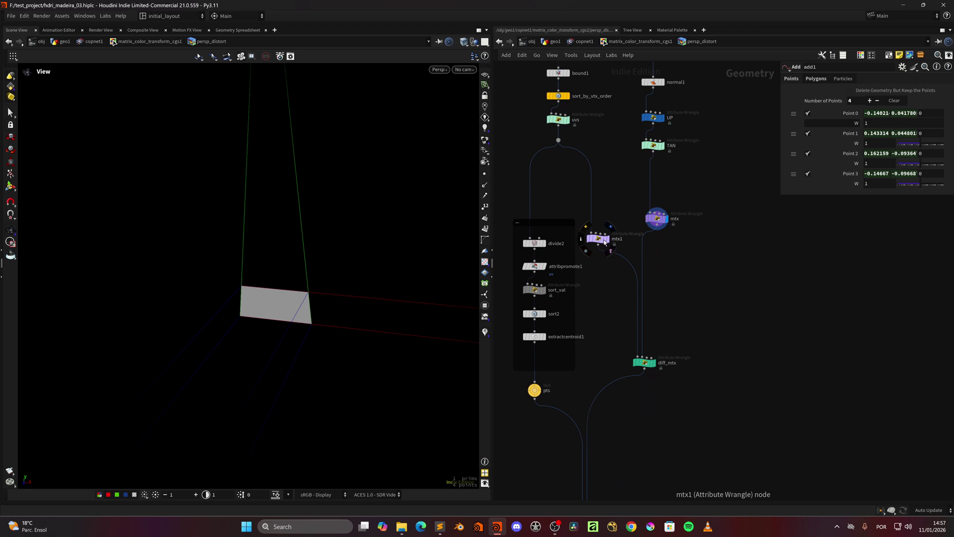
{"action": "middle_click_drag", "start_coordinate": [615, 191], "coordinate": [630, 286]}
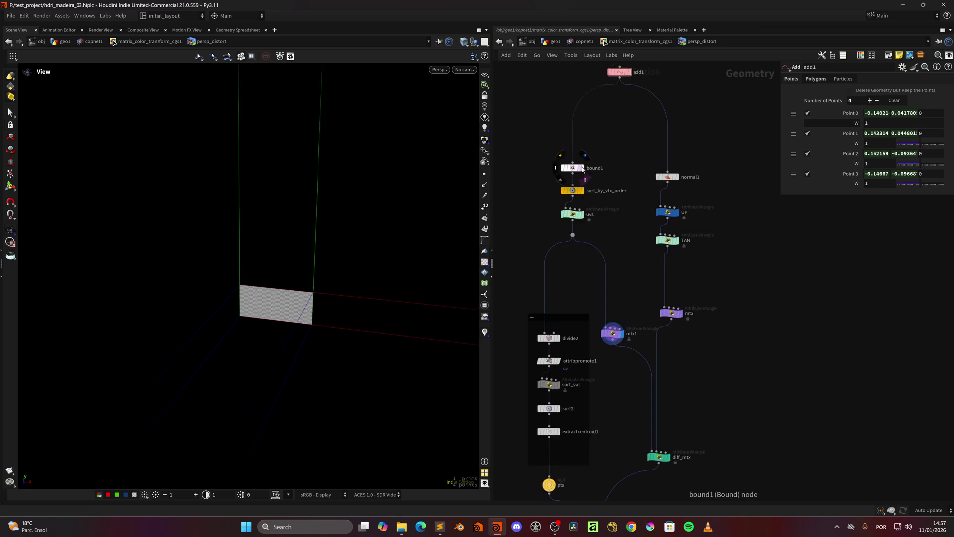
{"action": "left_click", "coordinate": [582, 168]}
{"action": "left_click", "coordinate": [582, 217]}
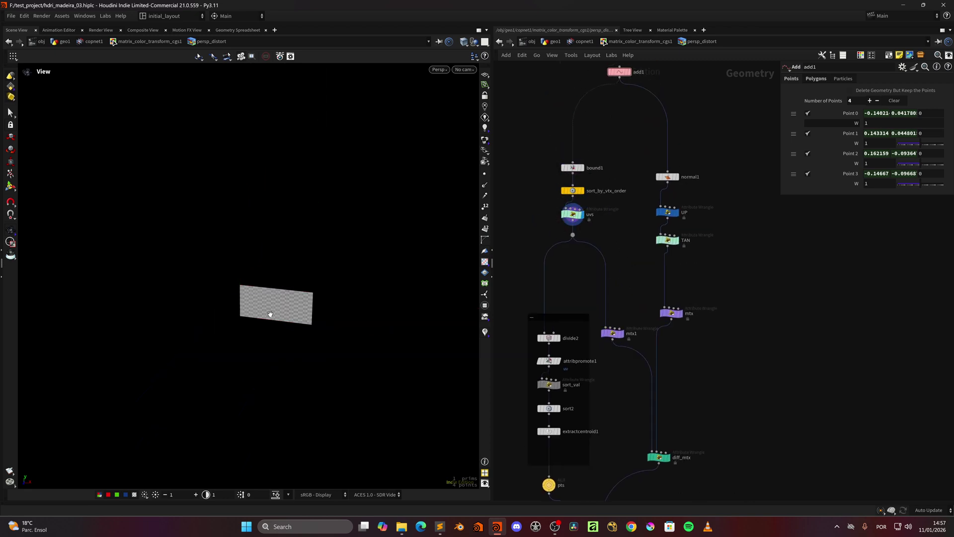
Display the diff_mtx node and compare the chart points at pts and apply_mtx.
{"action": "middle_click_drag", "start_coordinate": [690, 430], "coordinate": [693, 381]}
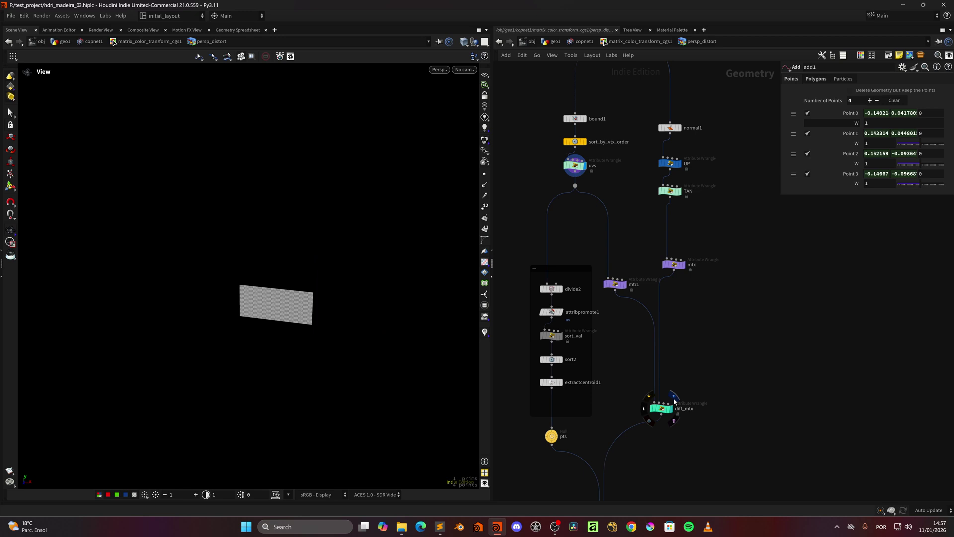
{"action": "left_click", "coordinate": [674, 399]}
{"action": "scroll", "coordinate": [649, 387], "scroll_direction": "down", "scroll_amount": 5}
{"action": "left_click", "coordinate": [625, 426]}
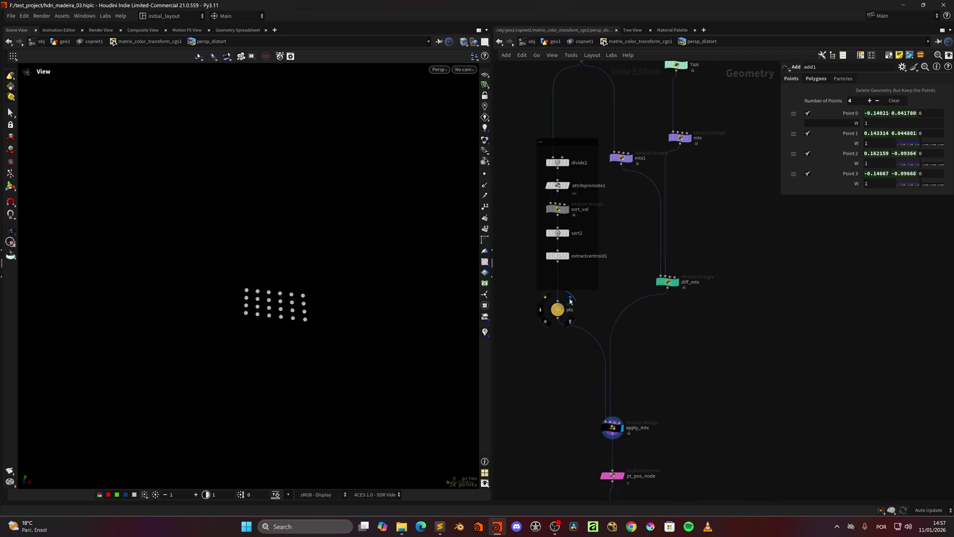
{"action": "left_click", "coordinate": [570, 300]}
{"action": "left_click", "coordinate": [615, 432]}
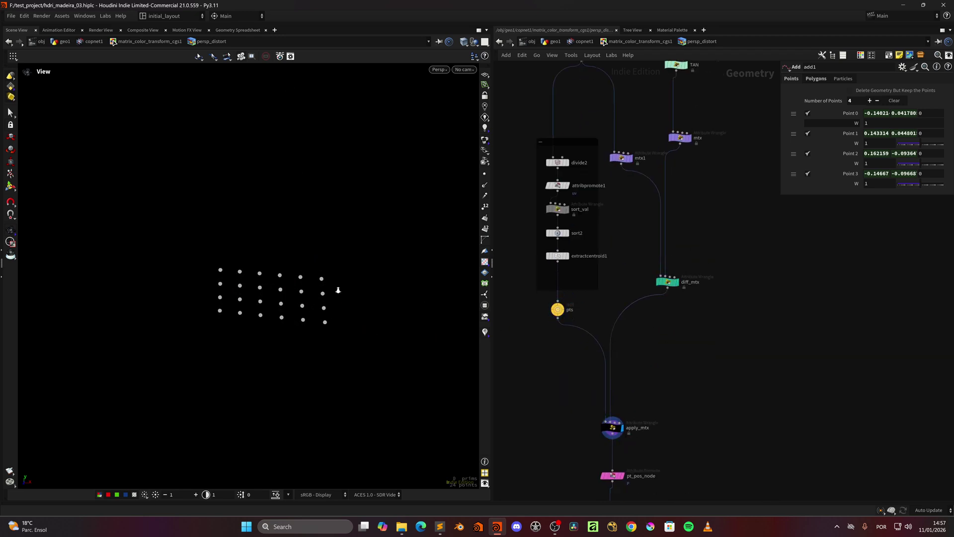
Display the colors Attribute from Map node and show its parameters.
{"action": "middle_click_drag", "start_coordinate": [665, 462], "coordinate": [642, 364]}
{"action": "left_click", "coordinate": [616, 416]}
{"action": "left_click", "coordinate": [605, 416]}
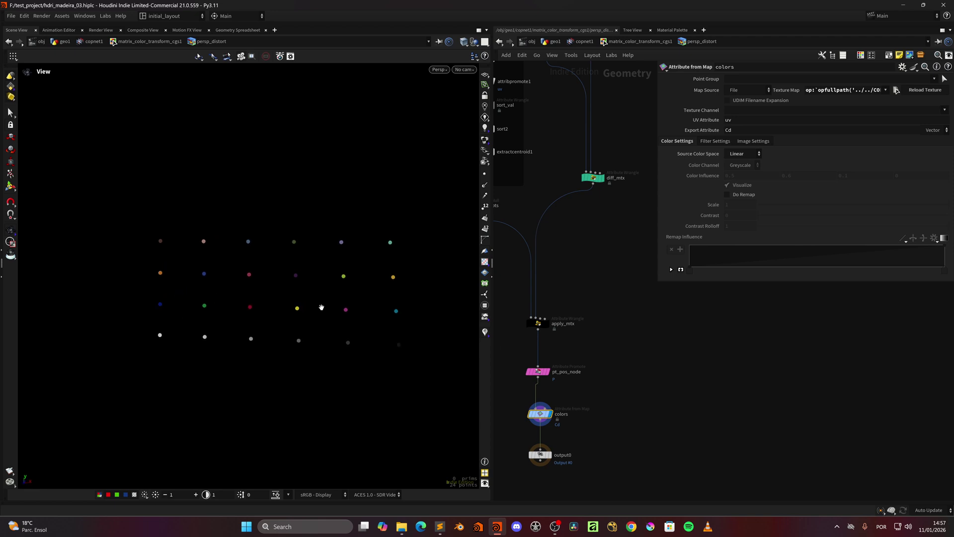
Return to the matrix_color_transform_cgs1 network and display the whole COLOR_CHART reference image.
{"action": "left_click", "coordinate": [645, 43]}
{"action": "middle_click_drag", "start_coordinate": [576, 429], "coordinate": [604, 356]}
{"action": "left_click", "coordinate": [609, 354]}
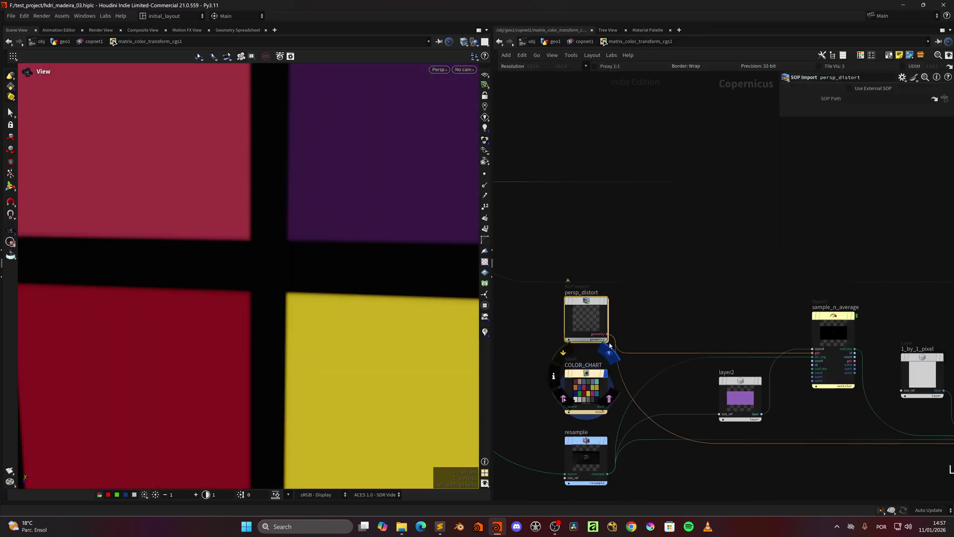
{"action": "right_click_drag", "start_coordinate": [414, 318], "coordinate": [238, 375]}
{"action": "left_click_drag", "start_coordinate": [372, 352], "coordinate": [320, 351]}
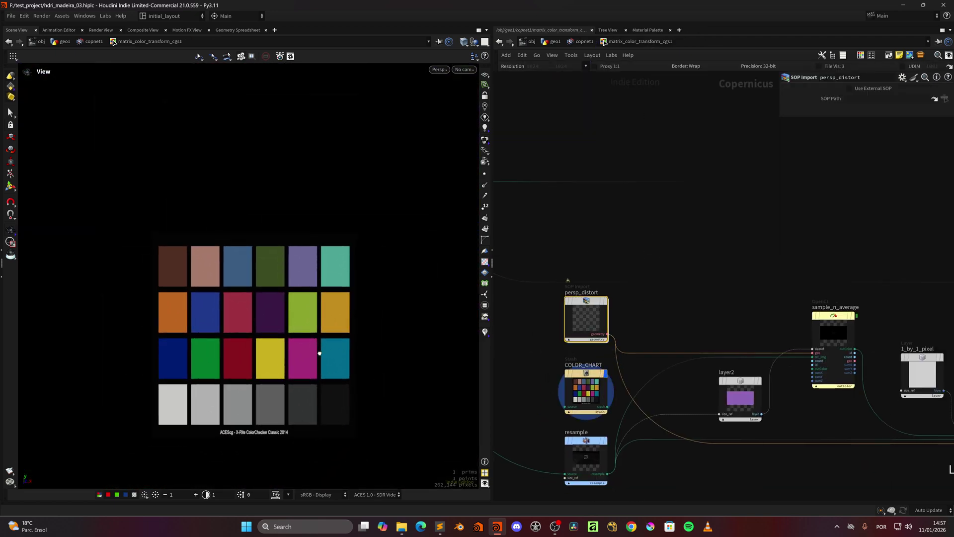
{"action": "right_click_drag", "start_coordinate": [320, 351], "coordinate": [371, 324]}
{"action": "middle_click_drag", "start_coordinate": [371, 324], "coordinate": [372, 348]}
{"action": "left_click_drag", "start_coordinate": [372, 347], "coordinate": [341, 362]}
{"action": "scroll", "coordinate": [716, 305], "scroll_direction": "down", "scroll_amount": 2}
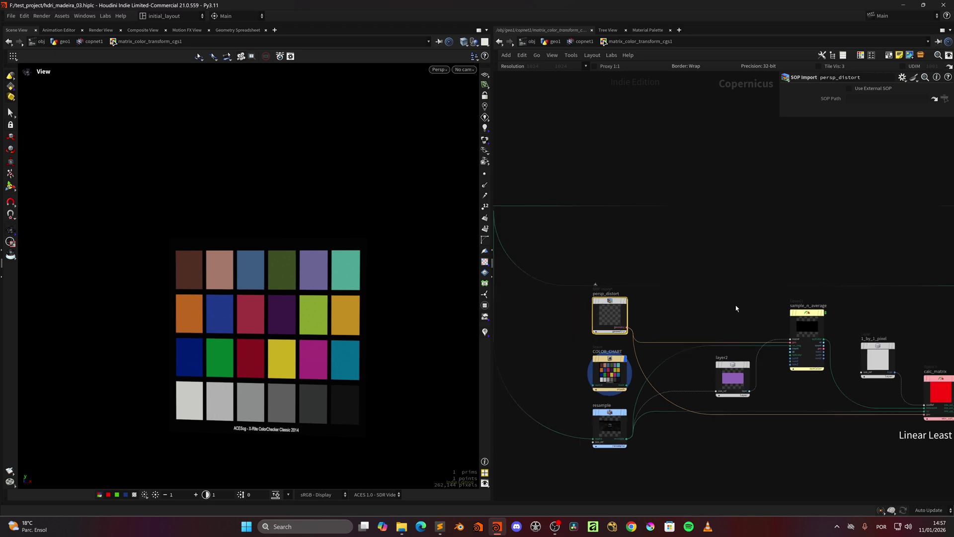
Display the persp_distort points and the sample_n_average node, framing the sampled color patches in the view.
{"action": "middle_click_drag", "start_coordinate": [739, 305], "coordinate": [648, 327]}
{"action": "mouse_move", "coordinate": [512, 334]}
{"action": "left_click", "coordinate": [525, 312]}
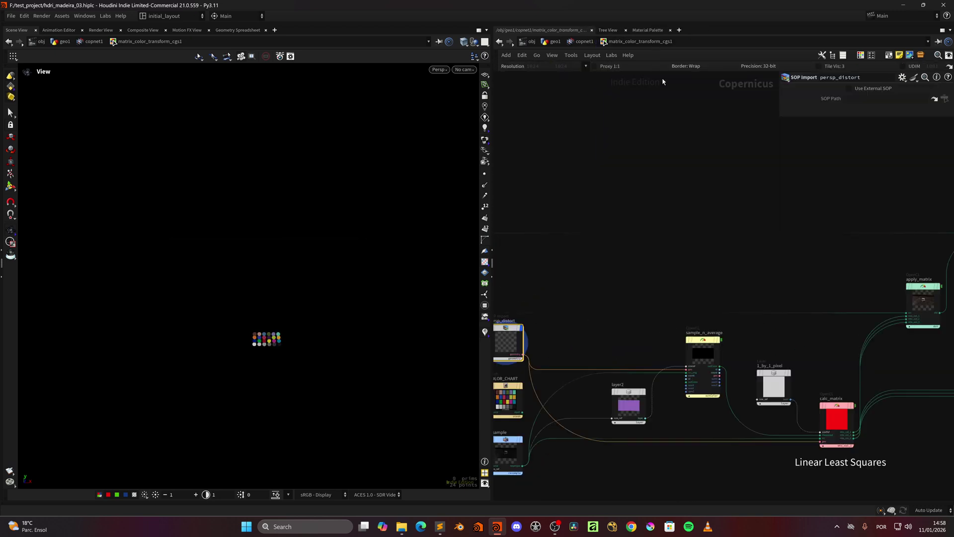
{"action": "middle_click_drag", "start_coordinate": [632, 337], "coordinate": [589, 338]}
{"action": "left_click", "coordinate": [677, 341]}
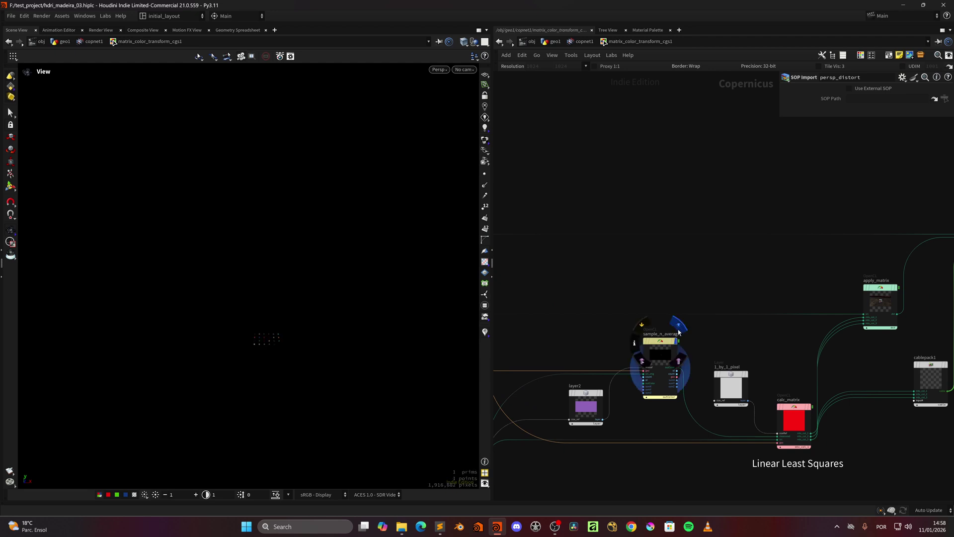
{"action": "key", "text": "f"}
{"action": "scroll", "coordinate": [700, 371], "scroll_direction": "up", "scroll_amount": 6}
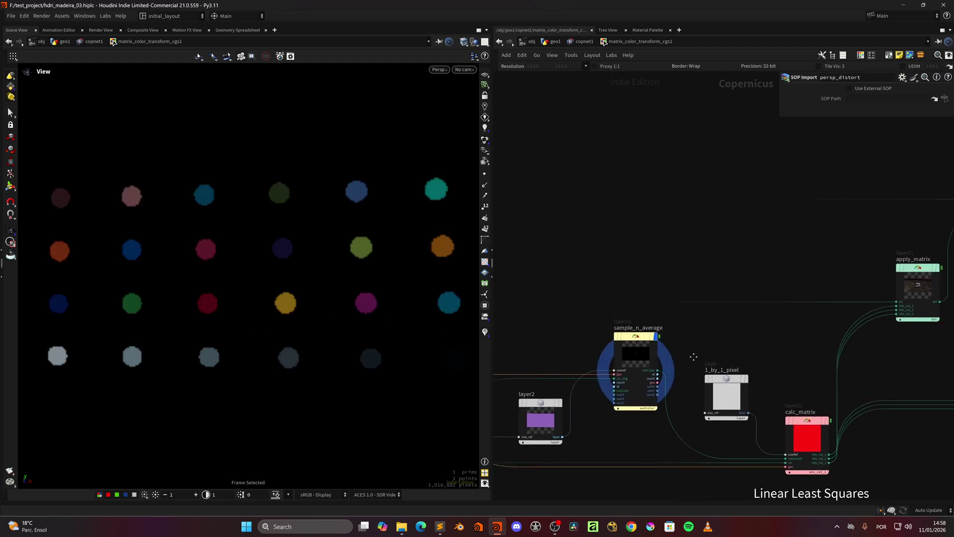
Show the Radius parameter of the sample_n_average node and read through its kernel code.
{"action": "middle_click_drag", "start_coordinate": [647, 322], "coordinate": [654, 309]}
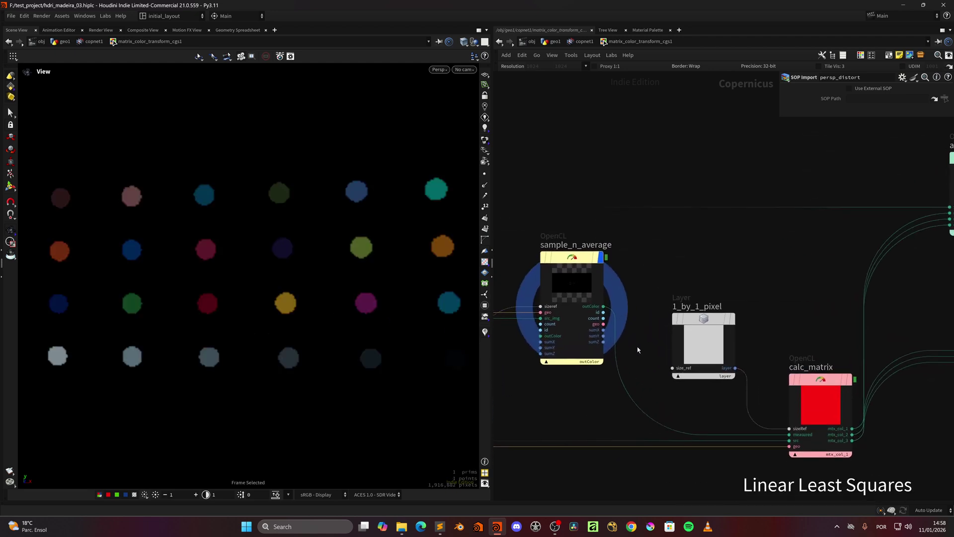
{"action": "scroll", "coordinate": [637, 347], "scroll_direction": "up", "scroll_amount": 2}
{"action": "left_click", "coordinate": [556, 245]}
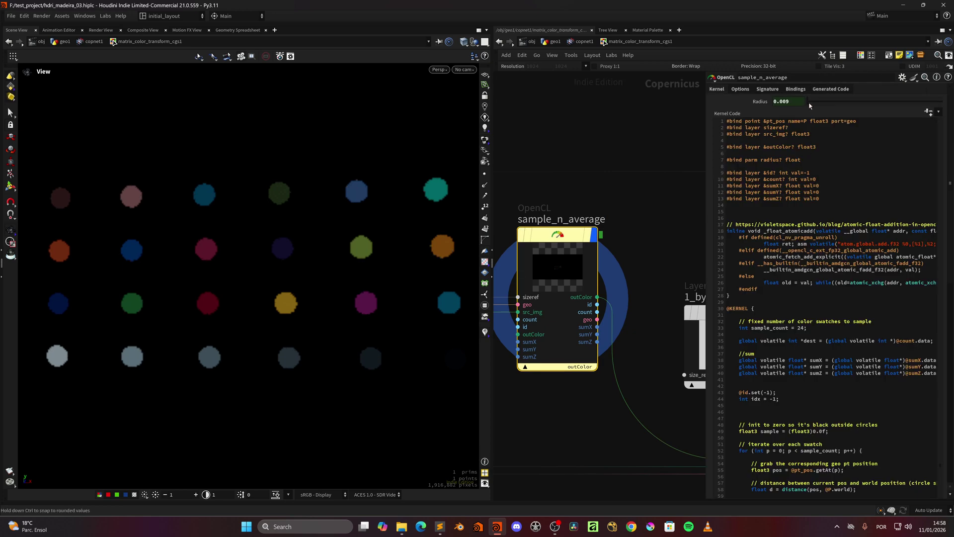
{"action": "left_click_drag", "start_coordinate": [808, 101], "coordinate": [815, 108]}
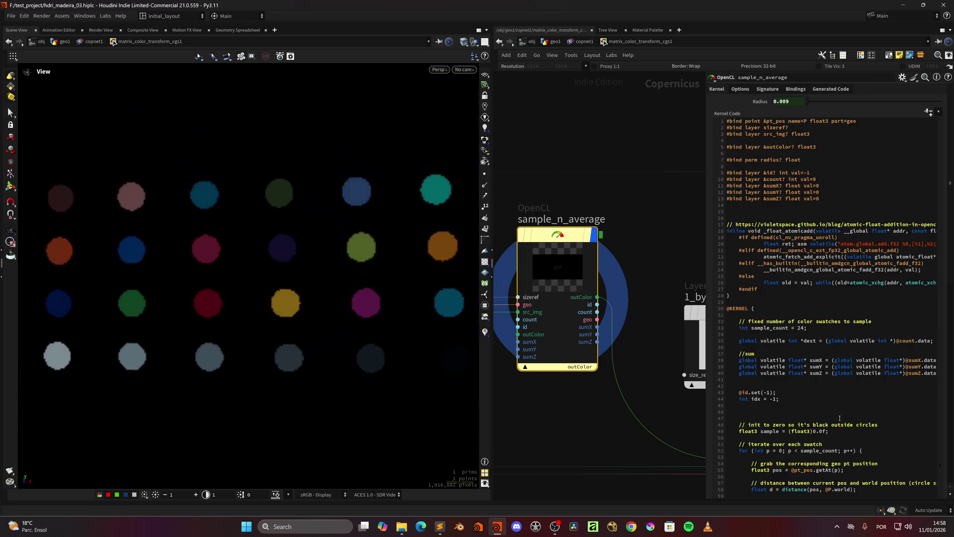
{"action": "scroll", "coordinate": [805, 388], "scroll_direction": "down", "scroll_amount": 5}
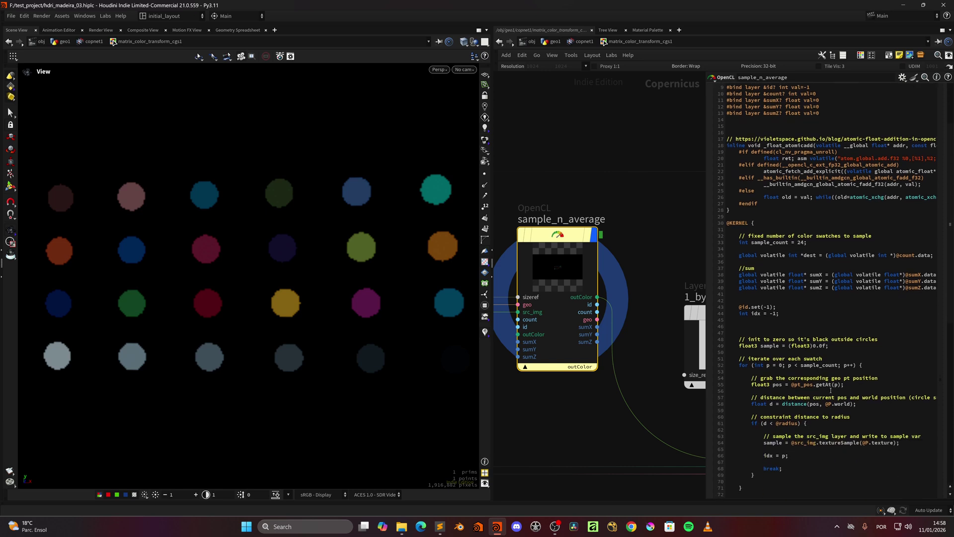
{"action": "left_click_drag", "start_coordinate": [950, 224], "coordinate": [934, 189]}
Select the calc_matrix OpenCL node to show its kernel code and display its output in the viewport.
{"action": "middle_click_drag", "start_coordinate": [631, 266], "coordinate": [497, 272]}
{"action": "scroll", "coordinate": [655, 279], "scroll_direction": "down", "scroll_amount": 3}
{"action": "middle_click_drag", "start_coordinate": [655, 278], "coordinate": [579, 273]}
{"action": "middle_click_drag", "start_coordinate": [684, 306], "coordinate": [664, 301]}
{"action": "left_click_drag", "start_coordinate": [606, 354], "coordinate": [608, 359]}
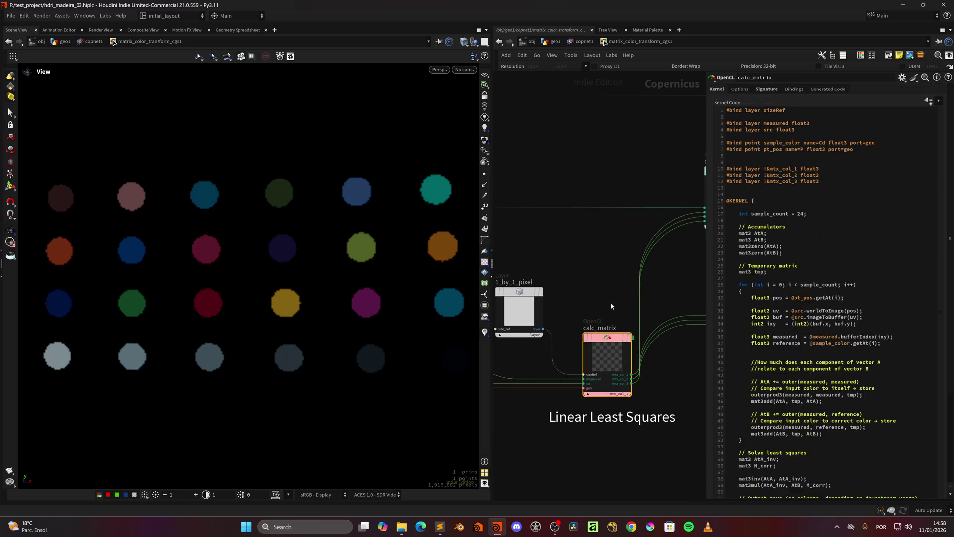
{"action": "middle_click_drag", "start_coordinate": [580, 299], "coordinate": [633, 345]}
{"action": "middle_click", "coordinate": [565, 339]}
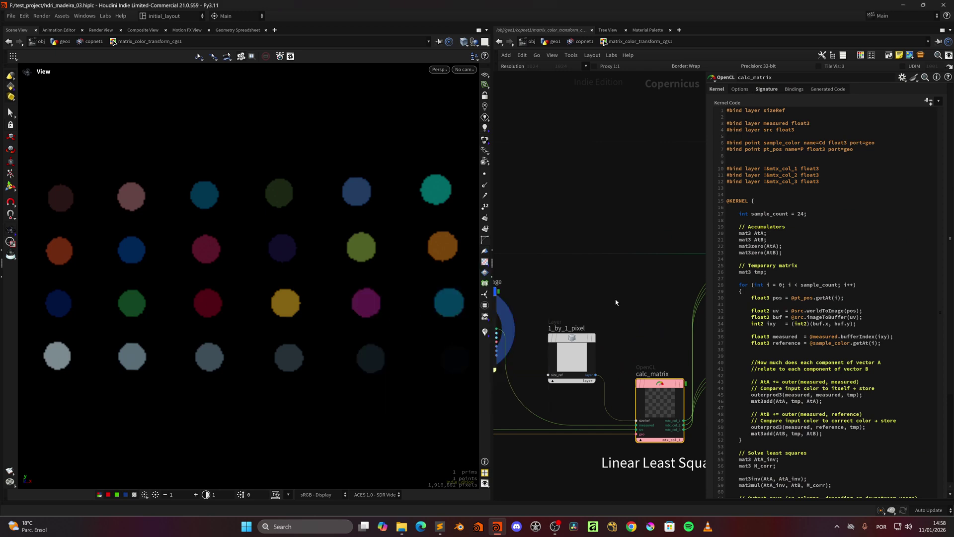
{"action": "middle_click_drag", "start_coordinate": [657, 347], "coordinate": [607, 313]}
{"action": "mouse_move", "coordinate": [629, 346]}
{"action": "left_click", "coordinate": [635, 329]}
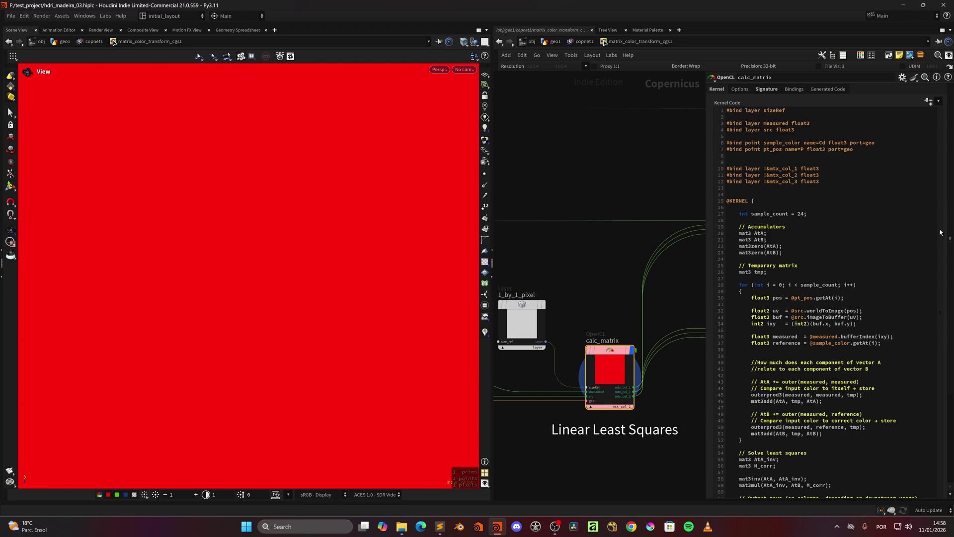
Read through the least-squares kernel code of calc_matrix down to the matrix column outputs.
{"action": "scroll", "coordinate": [947, 218], "scroll_direction": "down", "scroll_amount": 5}
{"action": "scroll", "coordinate": [944, 204], "scroll_direction": "up", "scroll_amount": 5}
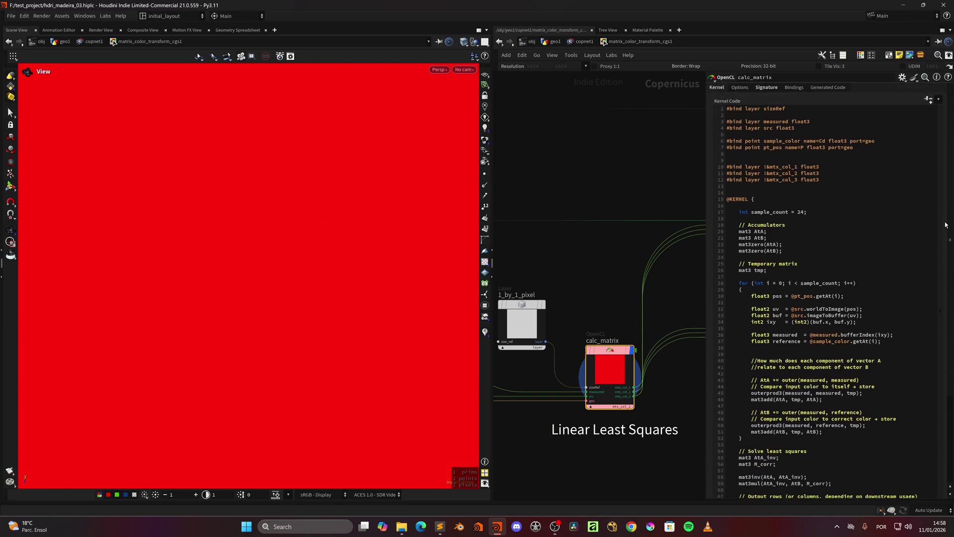
{"action": "scroll", "coordinate": [945, 202], "scroll_direction": "down", "scroll_amount": 5}
{"action": "scroll", "coordinate": [944, 204], "scroll_direction": "up", "scroll_amount": 4}
{"action": "scroll", "coordinate": [943, 206], "scroll_direction": "down", "scroll_amount": 3}
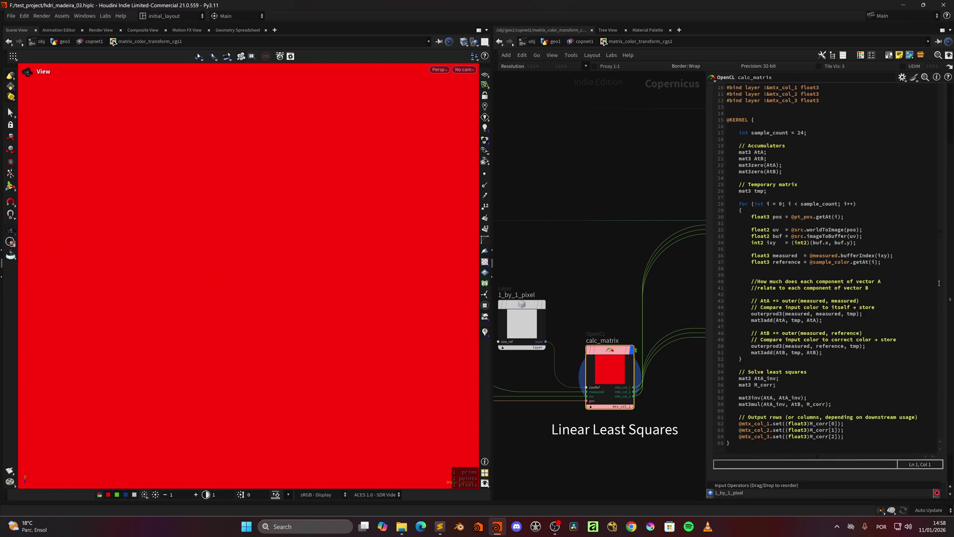
{"action": "scroll", "coordinate": [941, 212], "scroll_direction": "up", "scroll_amount": 4}
Display the apply_matrix node and show its kernel code.
{"action": "middle_click_drag", "start_coordinate": [626, 299], "coordinate": [516, 344]}
{"action": "scroll", "coordinate": [626, 320], "scroll_direction": "down", "scroll_amount": 2}
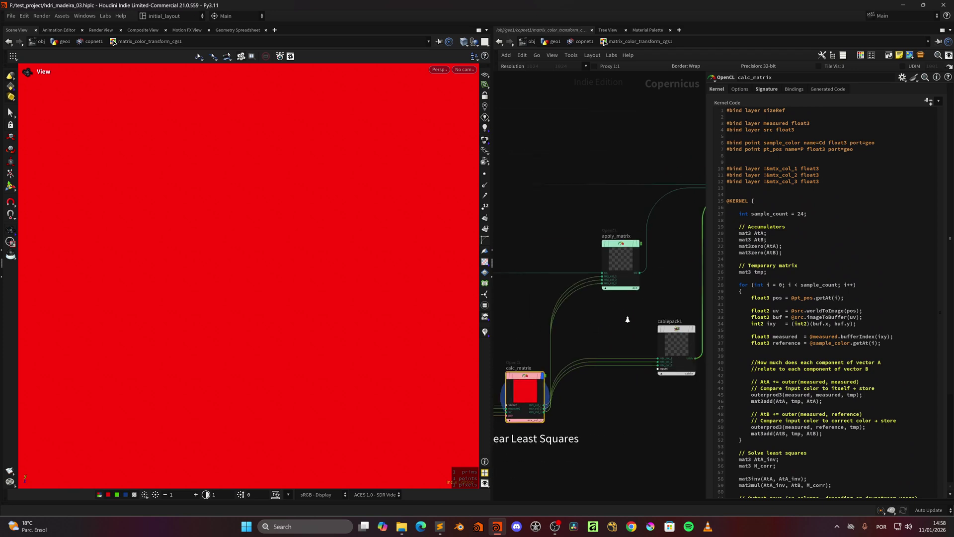
{"action": "middle_click_drag", "start_coordinate": [639, 294], "coordinate": [618, 331]}
{"action": "left_click", "coordinate": [616, 280]}
{"action": "left_click", "coordinate": [614, 281]}
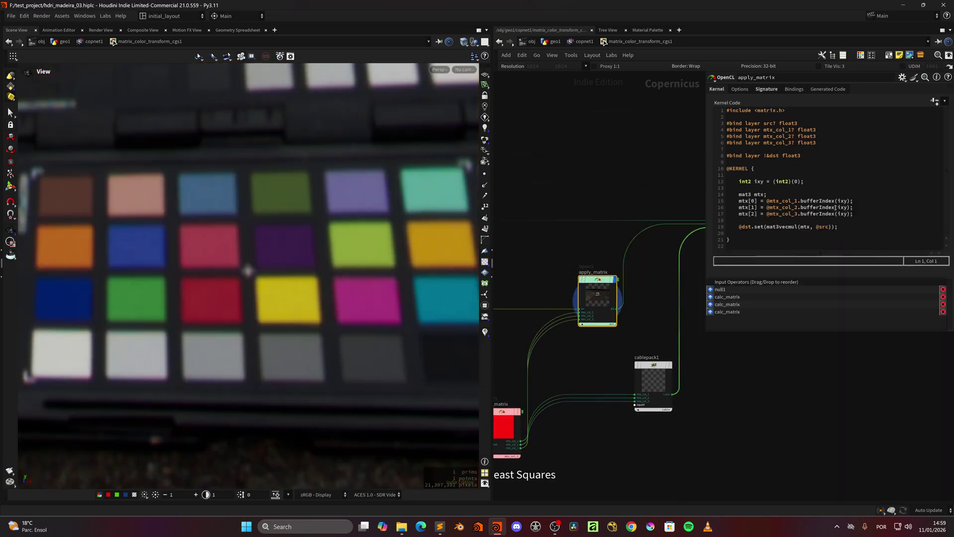
Display the cablepack1 node and trace its matrix columns from calc_matrix to the Color Matrix input of output1.
{"action": "middle_click_drag", "start_coordinate": [646, 341], "coordinate": [620, 322]}
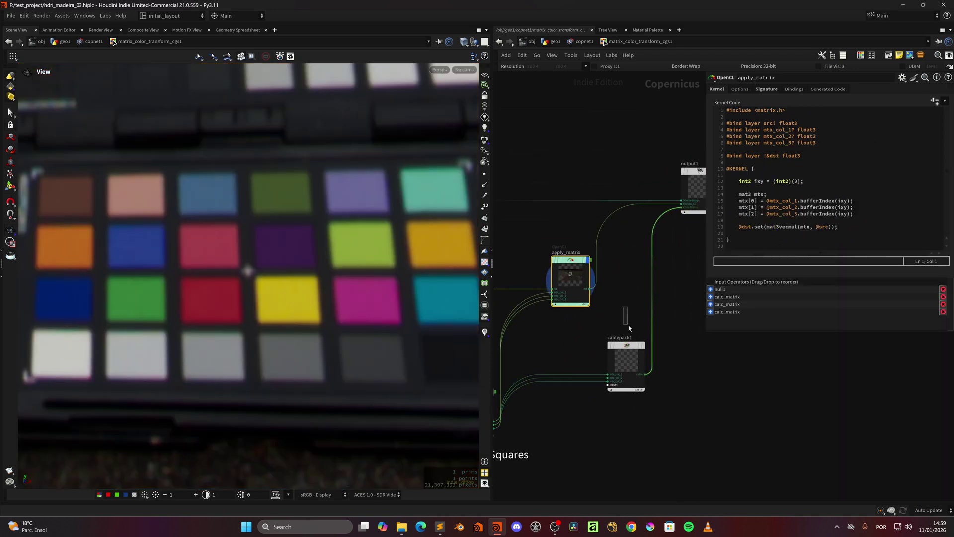
{"action": "left_click", "coordinate": [630, 346]}
{"action": "left_click", "coordinate": [647, 326]}
{"action": "middle_click_drag", "start_coordinate": [515, 427], "coordinate": [616, 389]}
{"action": "scroll", "coordinate": [616, 391], "scroll_direction": "up", "scroll_amount": 2}
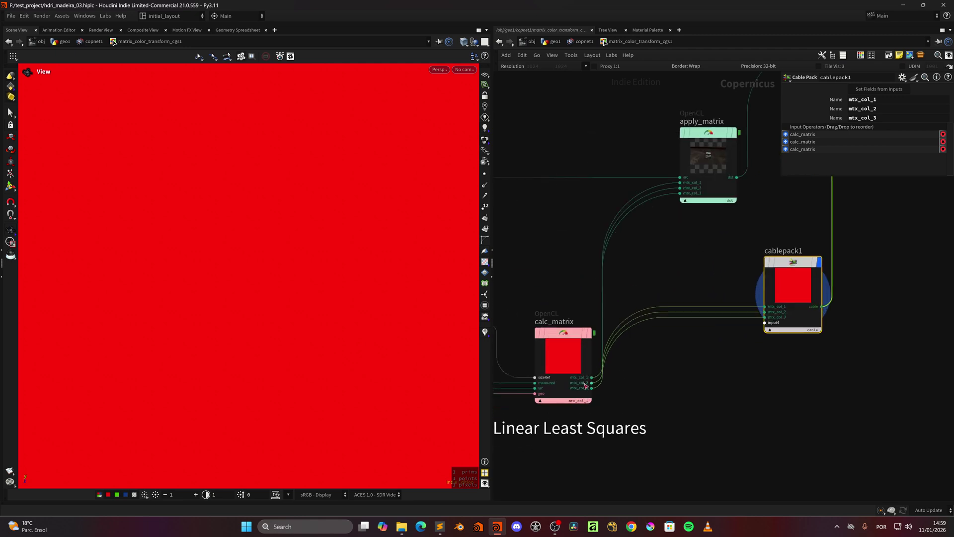
{"action": "middle_click_drag", "start_coordinate": [874, 199], "coordinate": [670, 329]}
{"action": "middle_click_drag", "start_coordinate": [692, 266], "coordinate": [697, 275]}
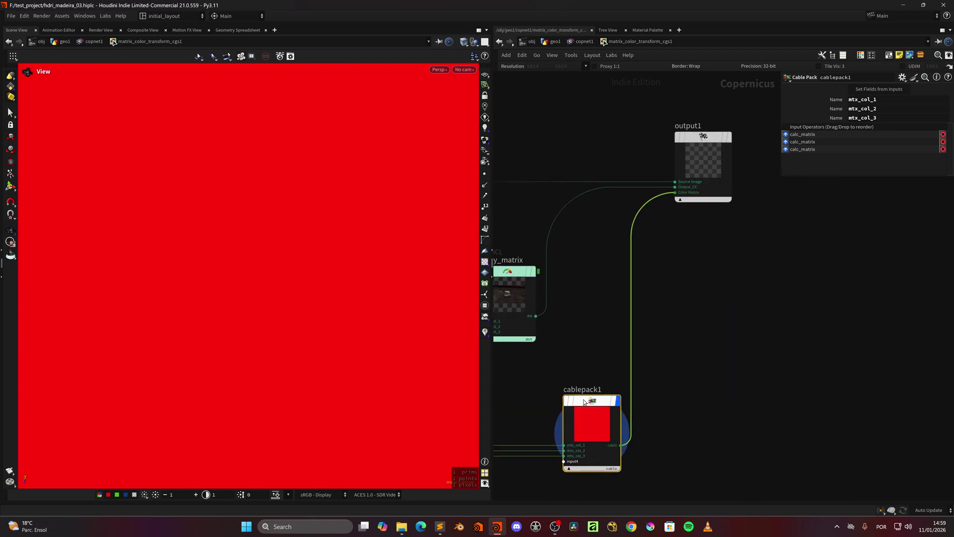
{"action": "middle_click_drag", "start_coordinate": [708, 222], "coordinate": [683, 291]}
Return to copnet1, display Apply_Color_Matrix_cgs2, and enter it to view its inversion code and whole internal network.
{"action": "left_click", "coordinate": [584, 41]}
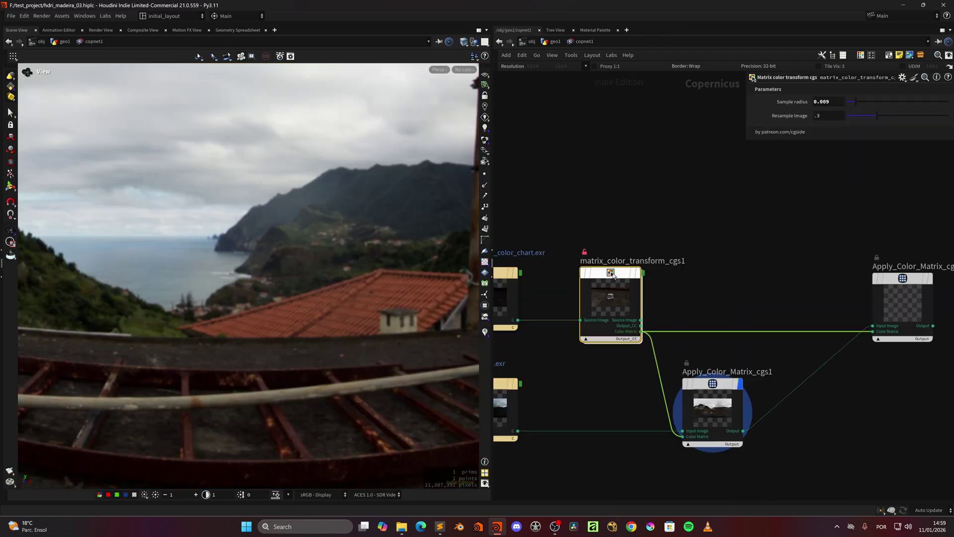
{"action": "middle_click_drag", "start_coordinate": [782, 356], "coordinate": [645, 332]}
{"action": "scroll", "coordinate": [694, 342], "scroll_direction": "down", "scroll_amount": 2}
{"action": "left_click", "coordinate": [764, 278]}
{"action": "double_click", "coordinate": [736, 303]}
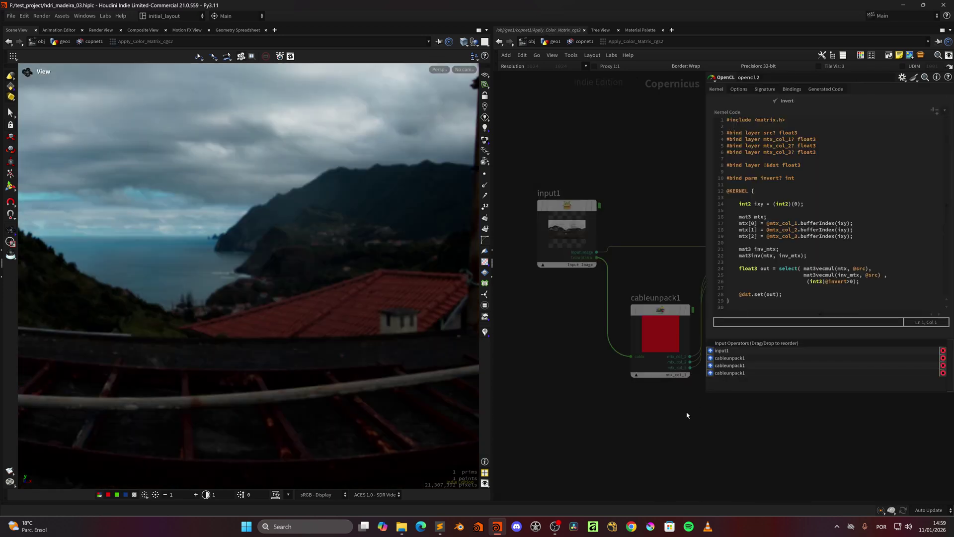
{"action": "key", "text": "f"}
{"action": "scroll", "coordinate": [650, 398], "scroll_direction": "down", "scroll_amount": 4}
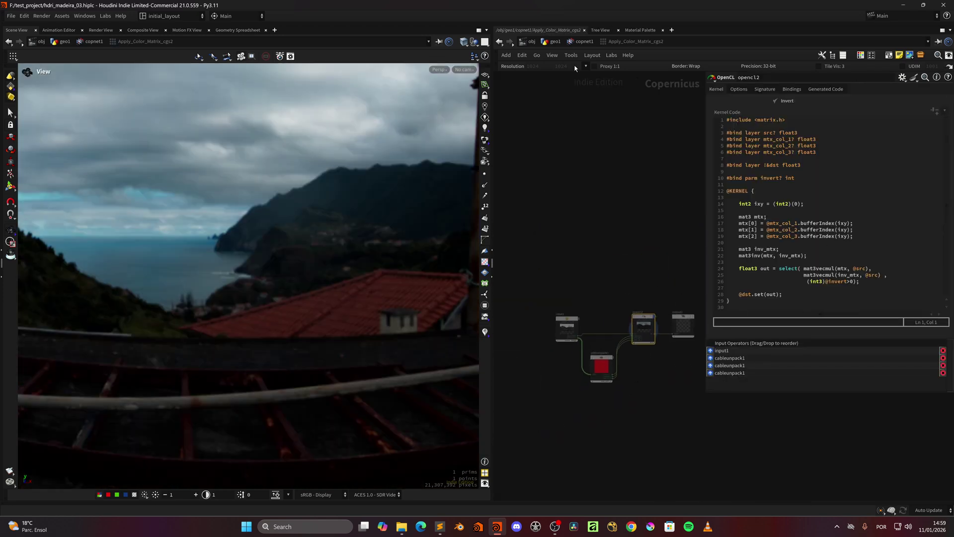
Go back to copnet1 and display matrix_color_transform_cgs1 followed by the Apply_Color_Matrix_cgs1 result.
{"action": "left_click", "coordinate": [585, 41]}
{"action": "scroll", "coordinate": [651, 290], "scroll_direction": "down", "scroll_amount": 1}
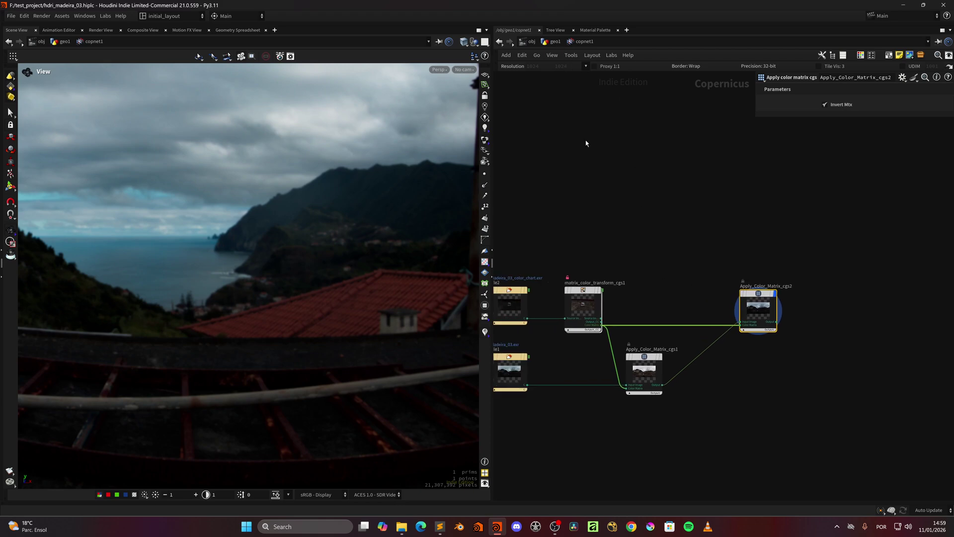
{"action": "scroll", "coordinate": [626, 261], "scroll_direction": "up", "scroll_amount": 3}
{"action": "scroll", "coordinate": [648, 259], "scroll_direction": "down", "scroll_amount": 3}
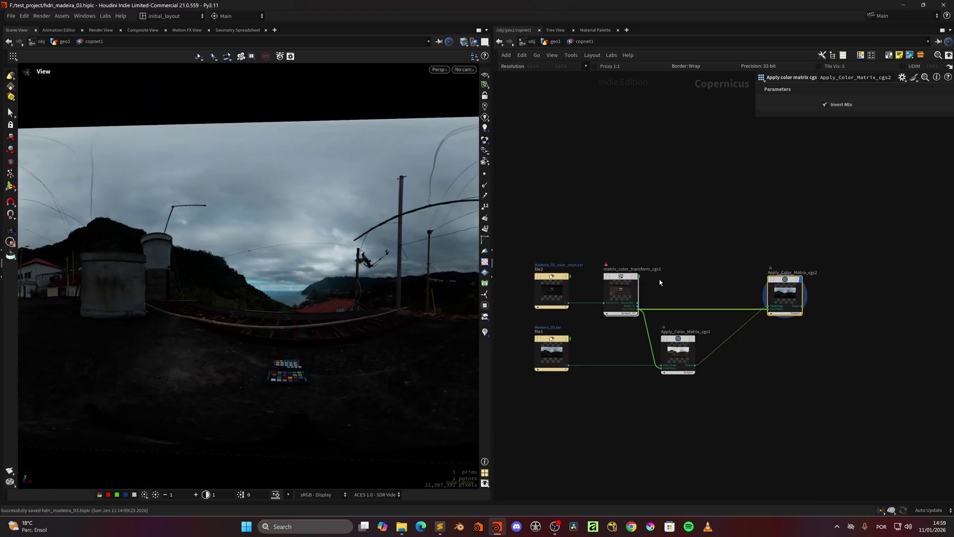
{"action": "left_click", "coordinate": [637, 276]}
{"action": "left_click", "coordinate": [694, 339]}
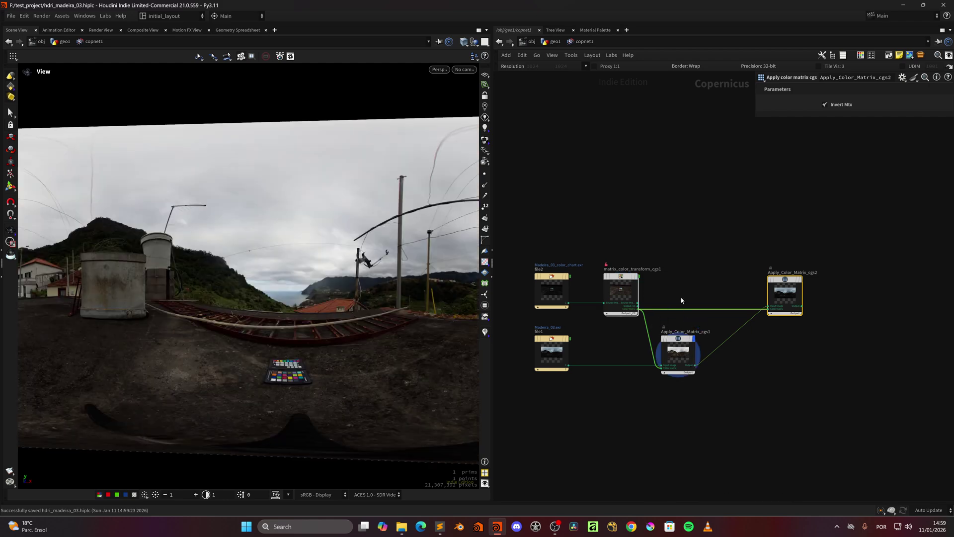
Examine the color-corrected panorama in the viewport, framing the color chart and the horizon.
{"action": "scroll", "coordinate": [356, 353], "scroll_direction": "down", "scroll_amount": 4}
{"action": "middle_click_drag", "start_coordinate": [351, 362], "coordinate": [326, 359]}
{"action": "scroll", "coordinate": [343, 357], "scroll_direction": "up", "scroll_amount": 2}
{"action": "middle_click_drag", "start_coordinate": [372, 326], "coordinate": [343, 345]}
{"action": "left_click_drag", "start_coordinate": [343, 345], "coordinate": [337, 340]}
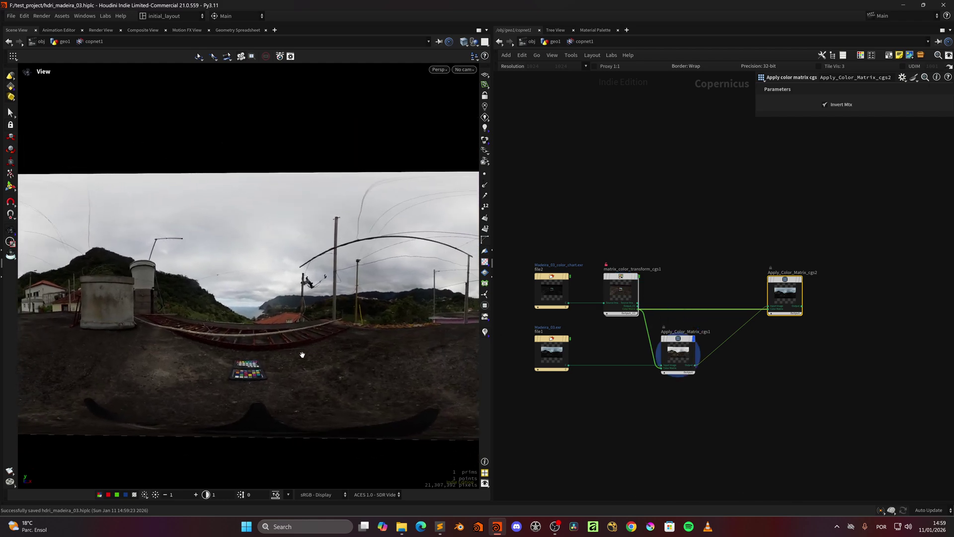
{"action": "right_click_drag", "start_coordinate": [302, 355], "coordinate": [362, 335]}
{"action": "right_click_drag", "start_coordinate": [268, 392], "coordinate": [333, 385]}
{"action": "middle_click_drag", "start_coordinate": [332, 386], "coordinate": [334, 373]}
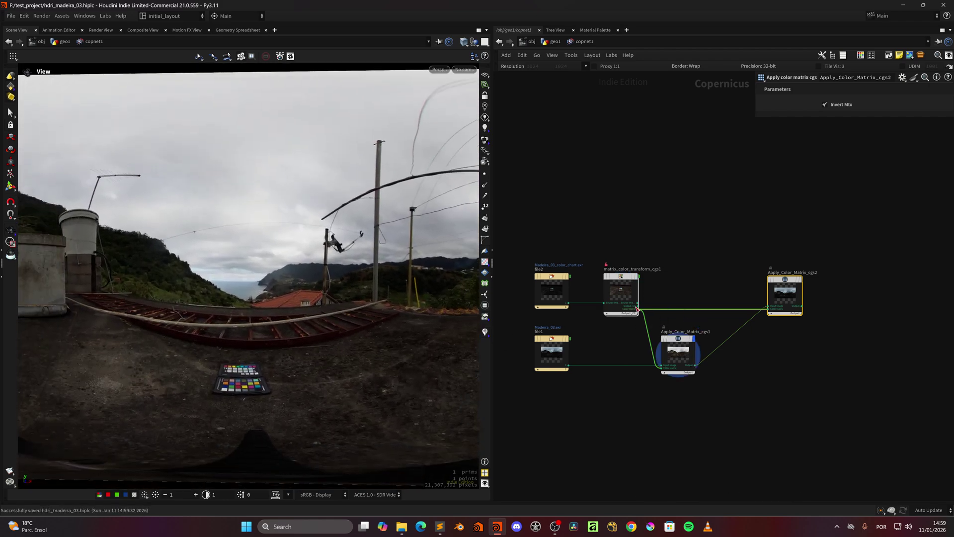
Enter the matrix_color_transform_cgs1 network and select the persp_distort SOP Import node.
{"action": "double_click", "coordinate": [621, 288]}
{"action": "middle_click_drag", "start_coordinate": [542, 373], "coordinate": [790, 330]}
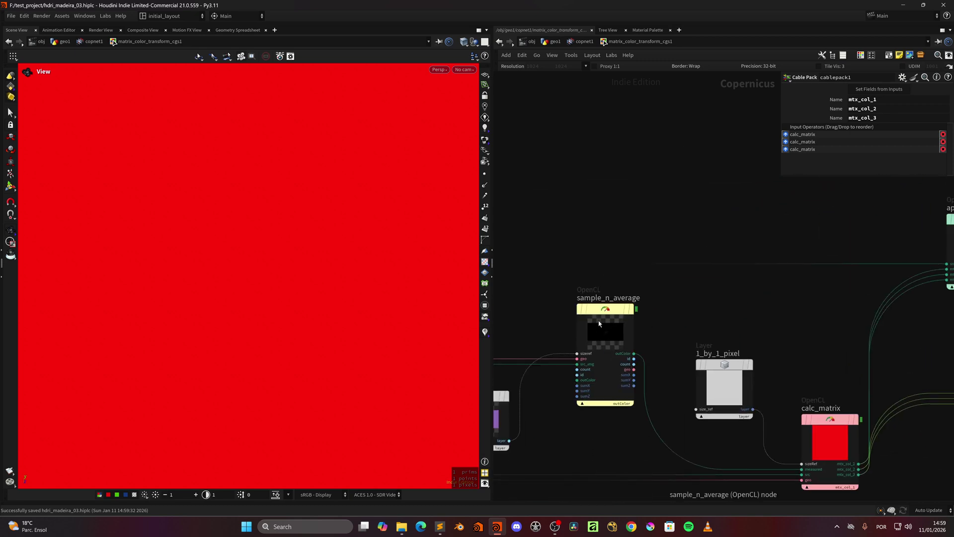
{"action": "middle_click_drag", "start_coordinate": [562, 323], "coordinate": [771, 325]}
{"action": "middle_click_drag", "start_coordinate": [508, 317], "coordinate": [596, 310]}
{"action": "left_click", "coordinate": [579, 296]}
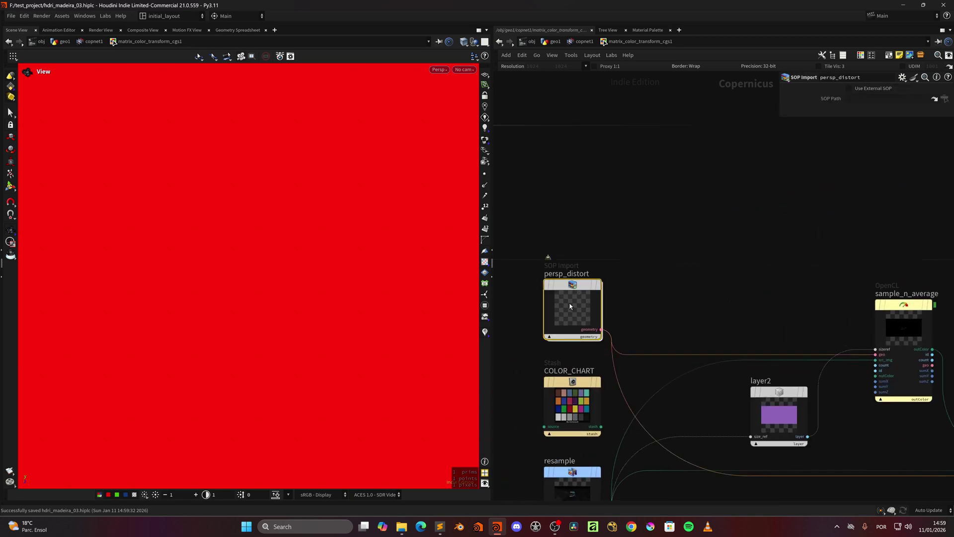
Enter persp_distort and review its geometry network through diff_mtx, apply_mtx, and colors to output0.
{"action": "double_click", "coordinate": [571, 306]}
{"action": "middle_click_drag", "start_coordinate": [615, 239], "coordinate": [614, 308]}
{"action": "left_click_drag", "start_coordinate": [569, 253], "coordinate": [617, 278]}
{"action": "middle_click_drag", "start_coordinate": [625, 423], "coordinate": [656, 222]}
{"action": "middle_click_drag", "start_coordinate": [584, 444], "coordinate": [590, 343]}
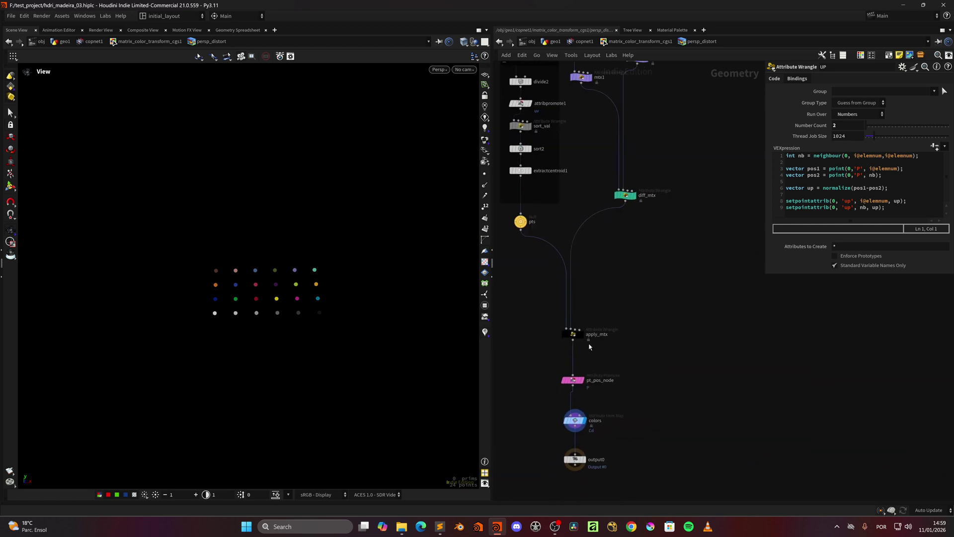
{"action": "left_click_drag", "start_coordinate": [524, 325], "coordinate": [592, 347]}
{"action": "middle_click_drag", "start_coordinate": [638, 307], "coordinate": [624, 425]}
Return to matrix_color_transform_cgs1 and review the sample_n_average kernel code, including its WRITEBACK averaging block.
{"action": "left_click", "coordinate": [638, 41]}
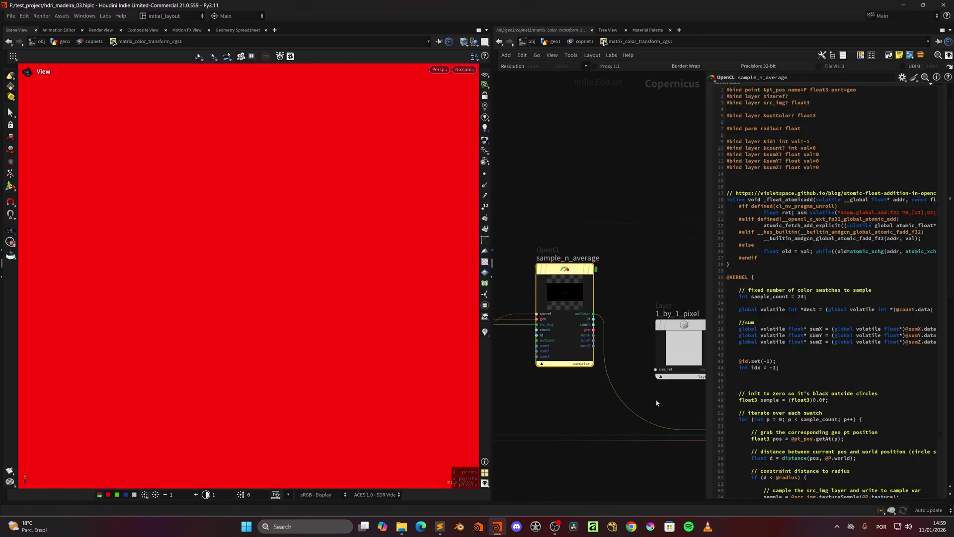
{"action": "middle_click_drag", "start_coordinate": [657, 403], "coordinate": [519, 361]}
{"action": "middle_click_drag", "start_coordinate": [667, 291], "coordinate": [605, 274]}
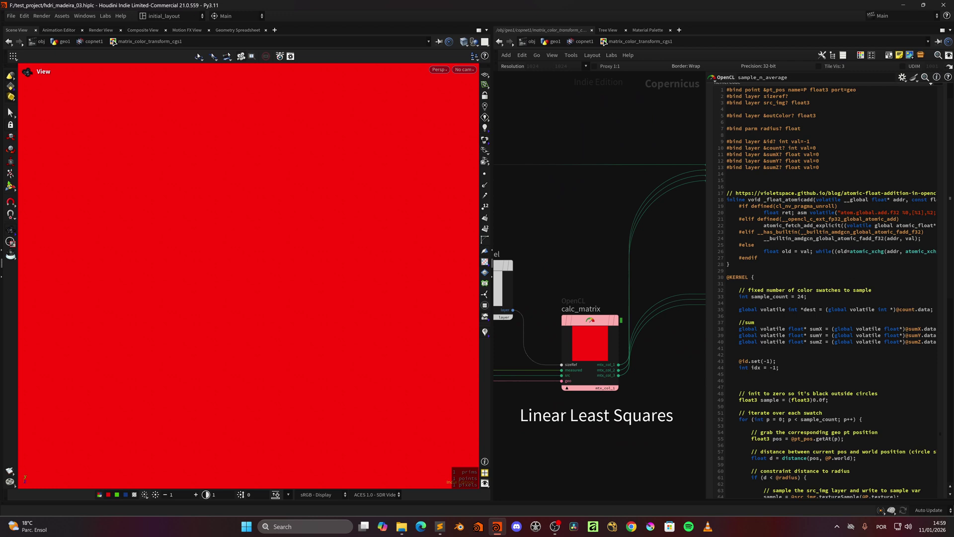
{"action": "scroll", "coordinate": [929, 334], "scroll_direction": "down", "scroll_amount": 15}
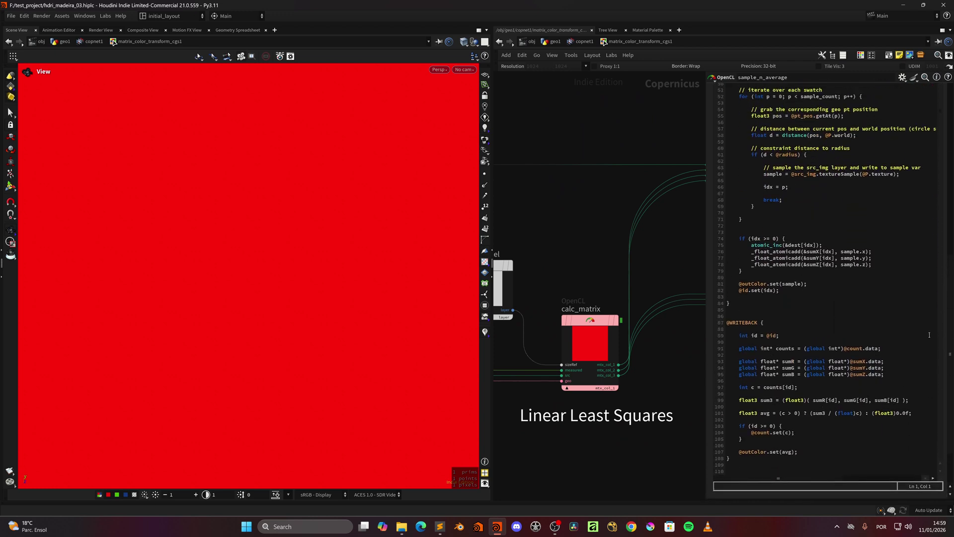
{"action": "scroll", "coordinate": [929, 335], "scroll_direction": "up", "scroll_amount": 4}
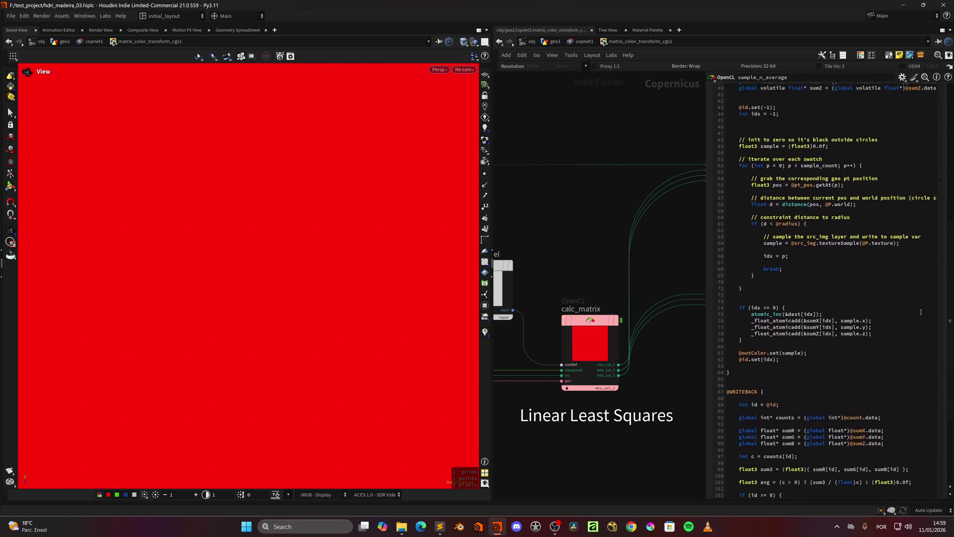
{"action": "left_click_drag", "start_coordinate": [950, 317], "coordinate": [950, 187]}
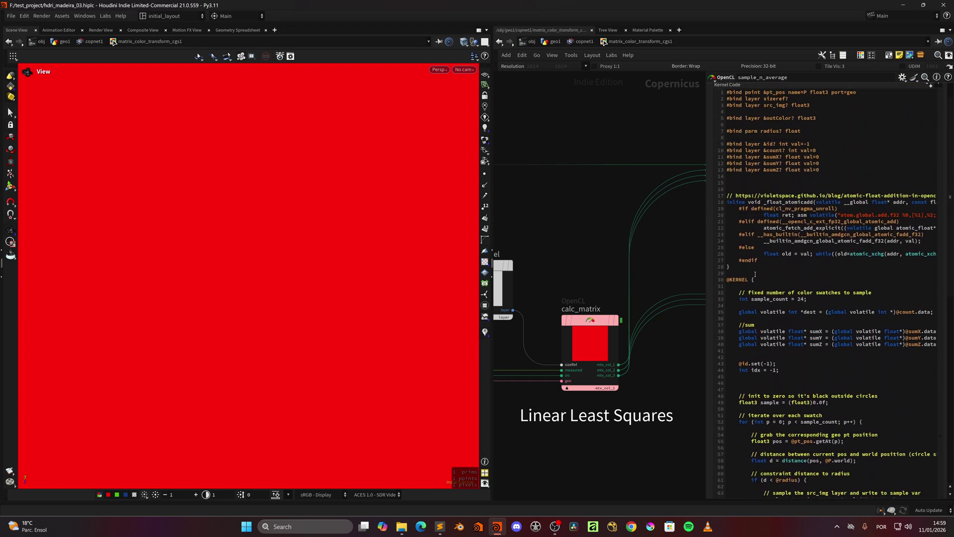
Show the calc_matrix kernel code again and bring the downstream apply_matrix and cablepack1 nodes into view.
{"action": "middle_click_drag", "start_coordinate": [595, 294], "coordinate": [564, 298]}
{"action": "left_click", "coordinate": [559, 324]}
{"action": "middle_click_drag", "start_coordinate": [696, 239], "coordinate": [567, 281]}
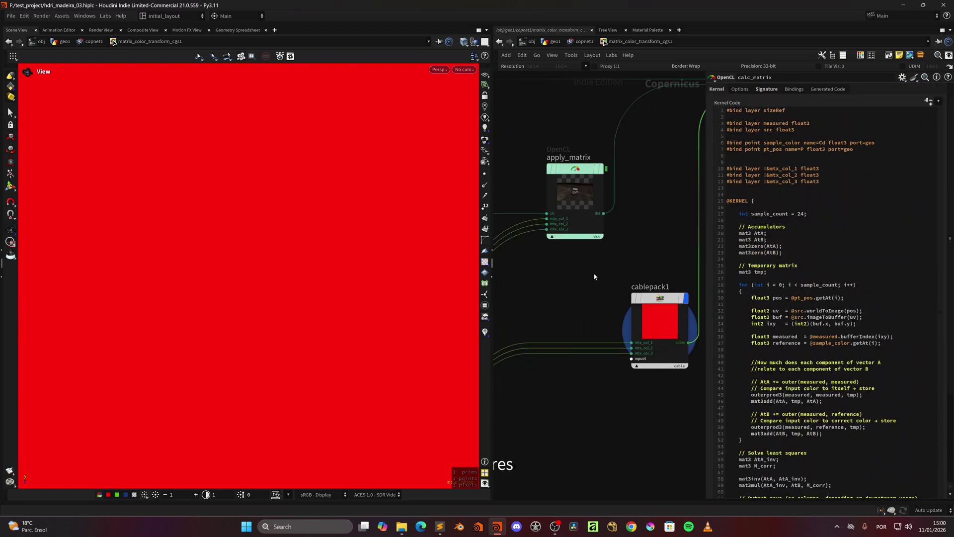
Return to copnet1, activate the viewport handles of matrix_color_transform_cgs1, display the node, and frame the color chart closely.
{"action": "left_click", "coordinate": [578, 42]}
{"action": "left_click", "coordinate": [9, 188]}
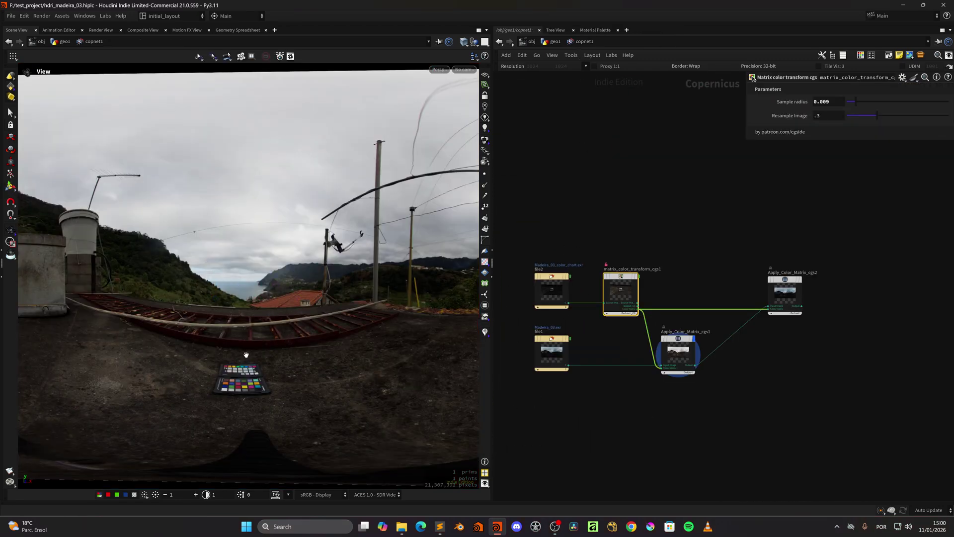
{"action": "scroll", "coordinate": [245, 356], "scroll_direction": "up", "scroll_amount": 3}
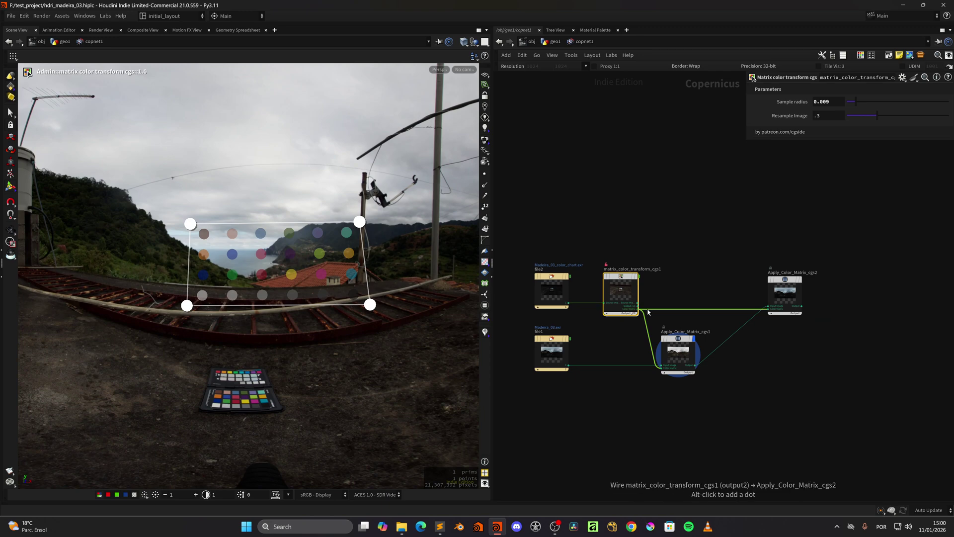
{"action": "left_click", "coordinate": [8, 226]}
{"action": "left_click", "coordinate": [9, 188]}
{"action": "left_click", "coordinate": [637, 276]}
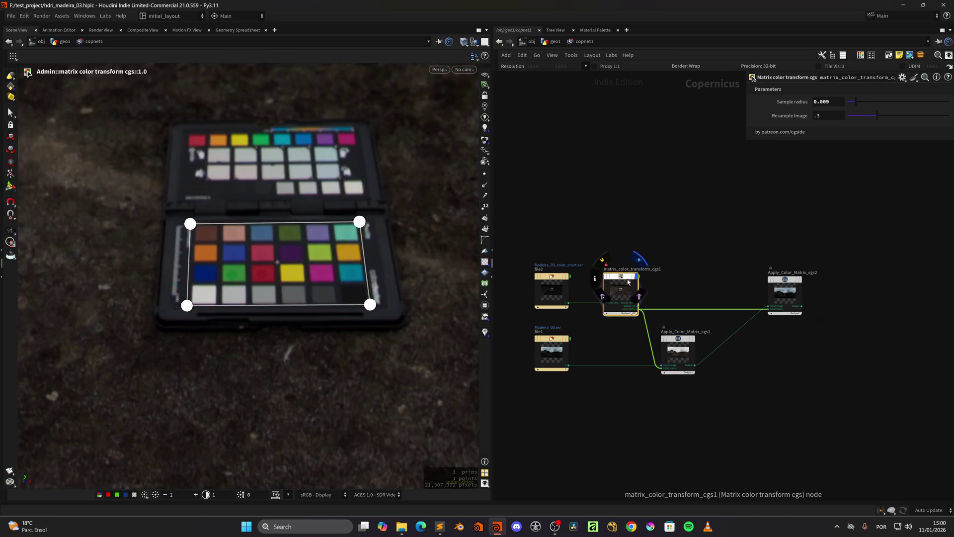
{"action": "right_click_drag", "start_coordinate": [314, 256], "coordinate": [379, 239], "text": "alt"}
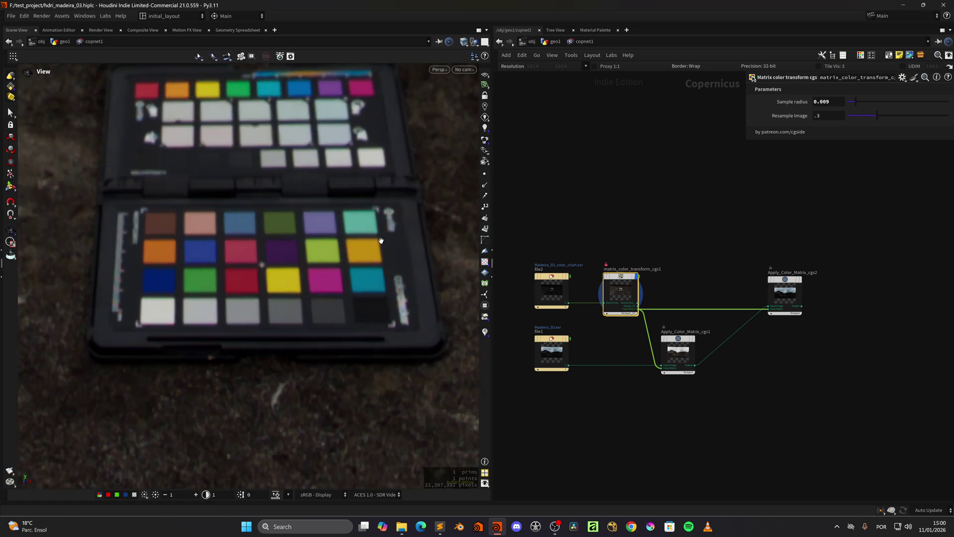
Open the ViewerStateModule section of matrix_color_transform_cgs1 in the external editor, glance over its Python code, and return to Houdini.
{"action": "mouse_move", "coordinate": [375, 214]}
{"action": "left_mouse_down"}
{"action": "mouse_move", "coordinate": [410, 174]}
{"action": "mouse_move", "coordinate": [305, 203]}
{"action": "mouse_move", "coordinate": [436, 202]}
{"action": "mouse_move", "coordinate": [379, 206]}
{"action": "mouse_move", "coordinate": [422, 143]}
{"action": "mouse_move", "coordinate": [382, 206]}
{"action": "mouse_move", "coordinate": [405, 144]}
{"action": "mouse_move", "coordinate": [384, 210]}
{"action": "left_mouse_up"}
{"action": "scroll", "coordinate": [303, 303], "scroll_direction": "down", "scroll_amount": 2, "text": "alt"}
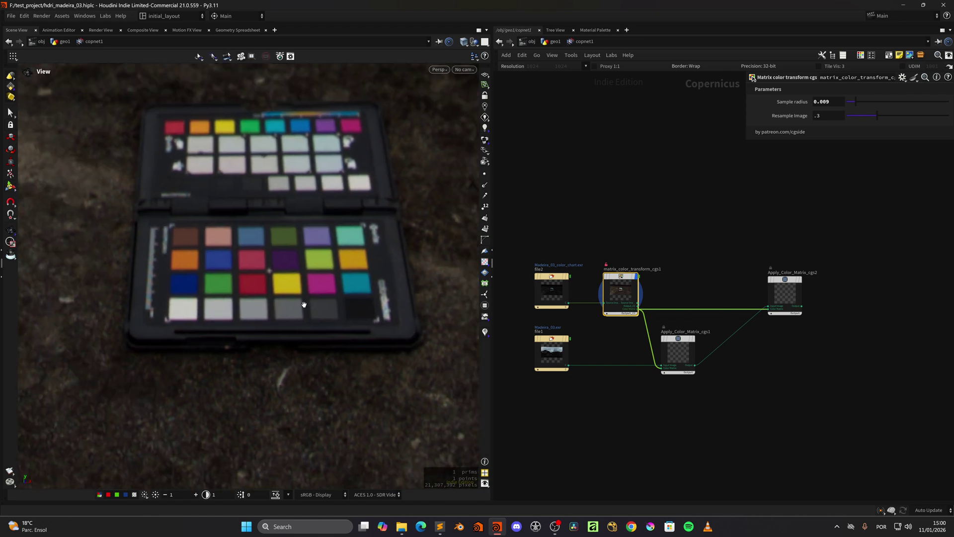
{"action": "right_click", "coordinate": [624, 287]}
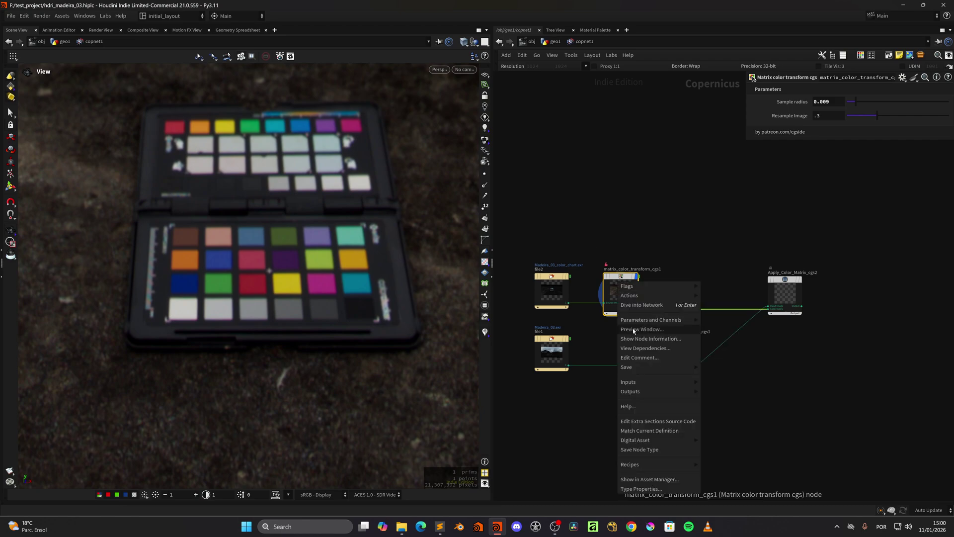
{"action": "left_click", "coordinate": [673, 422]}
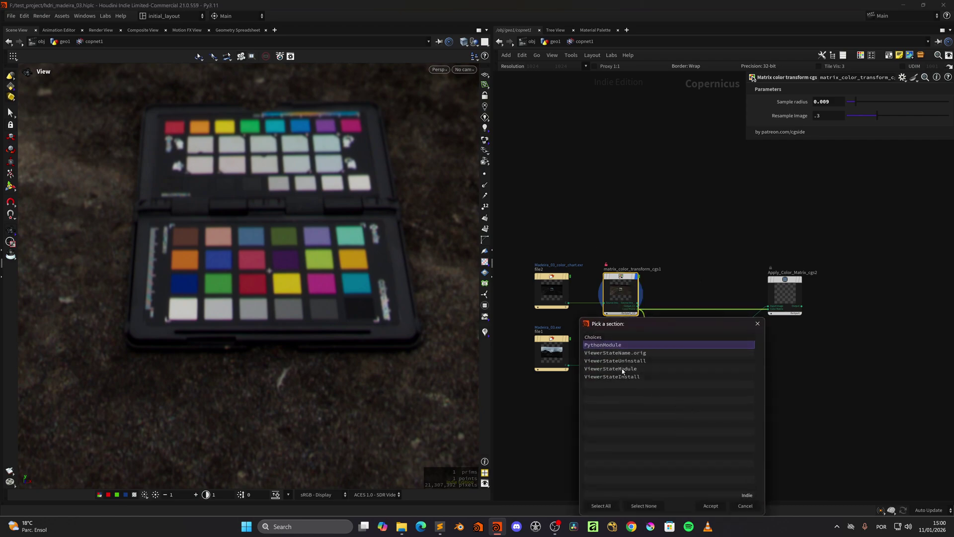
{"action": "left_click", "coordinate": [709, 506]}
{"action": "left_click_drag", "start_coordinate": [903, 86], "coordinate": [878, 34]}
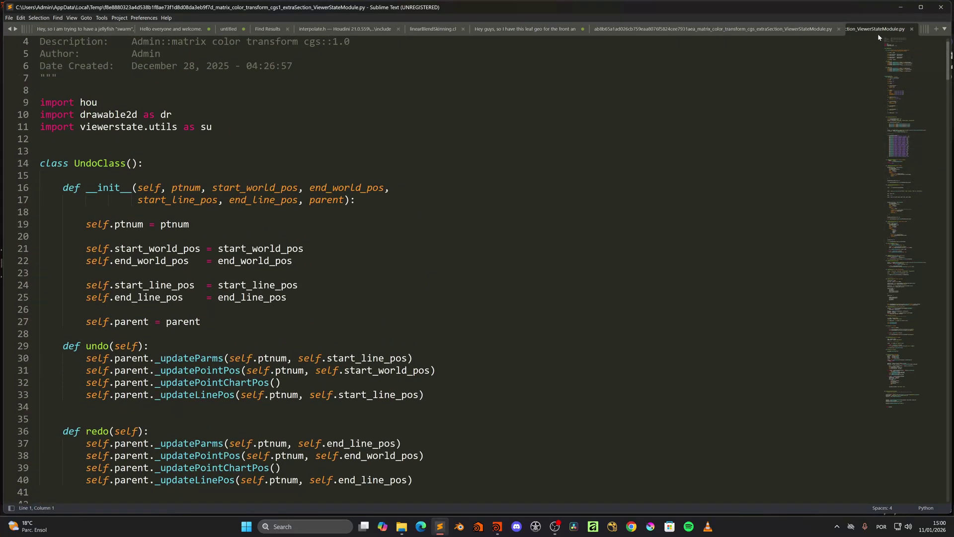
{"action": "key", "text": "alt+Tab"}
{"action": "left_click_drag", "start_coordinate": [338, 333], "coordinate": [365, 309]}
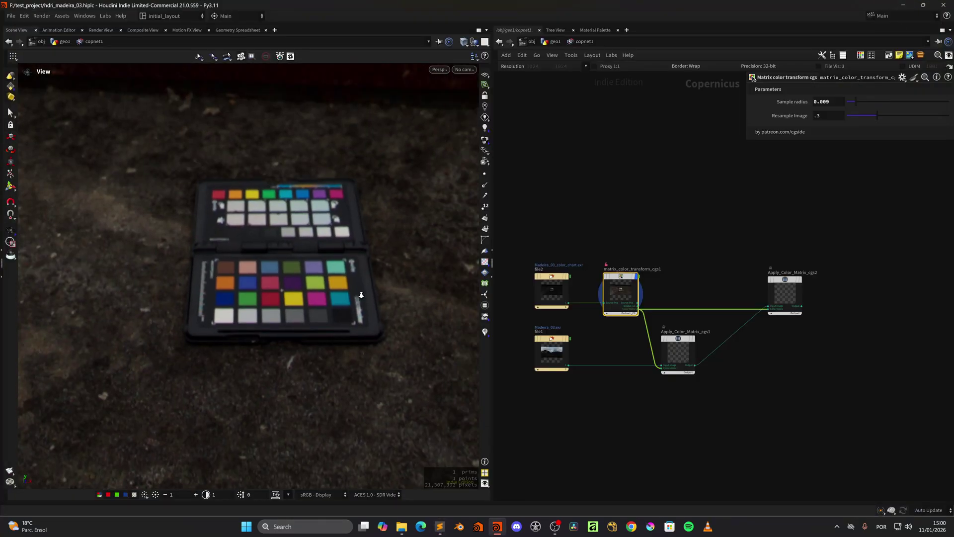
{"action": "scroll", "coordinate": [360, 295], "scroll_direction": "down", "scroll_amount": 2}
{"action": "left_click_drag", "start_coordinate": [311, 292], "coordinate": [323, 301]}
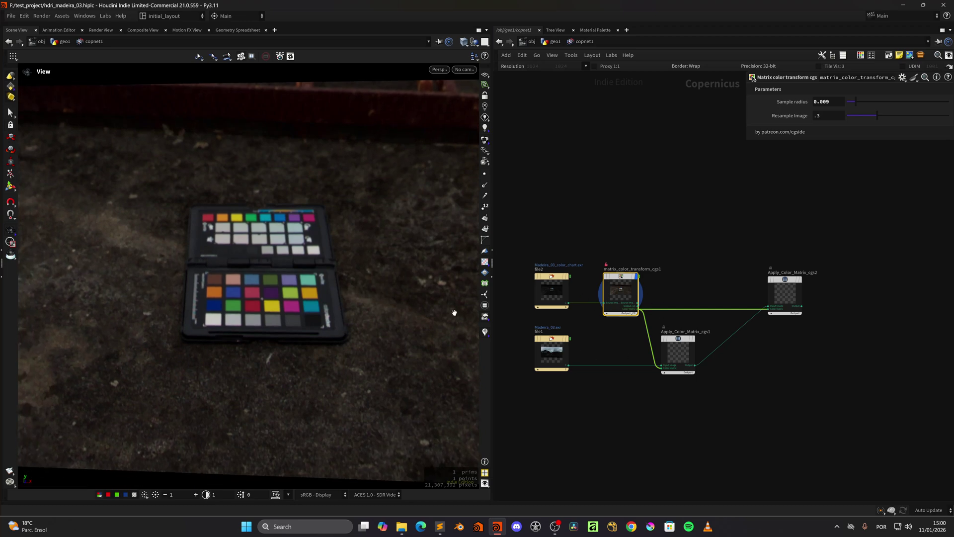
{"action": "right_click_drag", "start_coordinate": [249, 299], "coordinate": [337, 313]}
{"action": "mouse_move", "coordinate": [278, 304]}
{"action": "right_mouse_down"}
{"action": "mouse_move", "coordinate": [320, 324]}
{"action": "mouse_move", "coordinate": [281, 314]}
{"action": "right_mouse_up"}
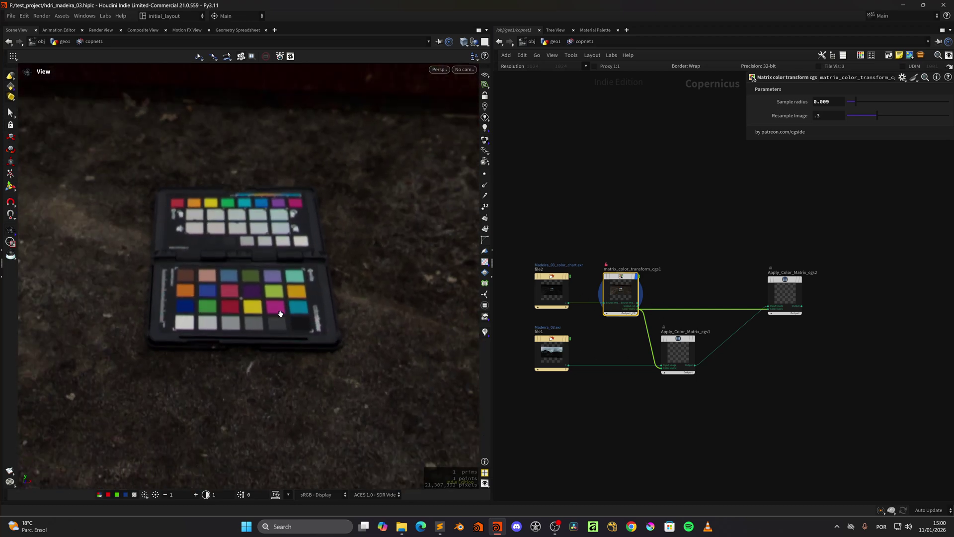
{"action": "left_click_drag", "start_coordinate": [281, 313], "coordinate": [386, 287]}
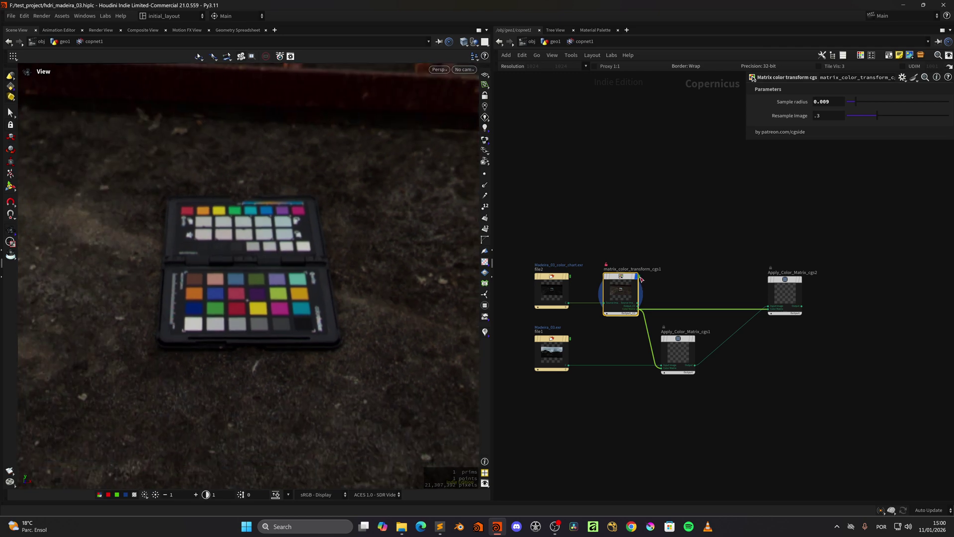
{"action": "scroll", "coordinate": [661, 260], "scroll_direction": "up", "scroll_amount": 5}
{"action": "scroll", "coordinate": [731, 282], "scroll_direction": "down", "scroll_amount": 4}
{"action": "middle_click_drag", "start_coordinate": [757, 285], "coordinate": [714, 279]}
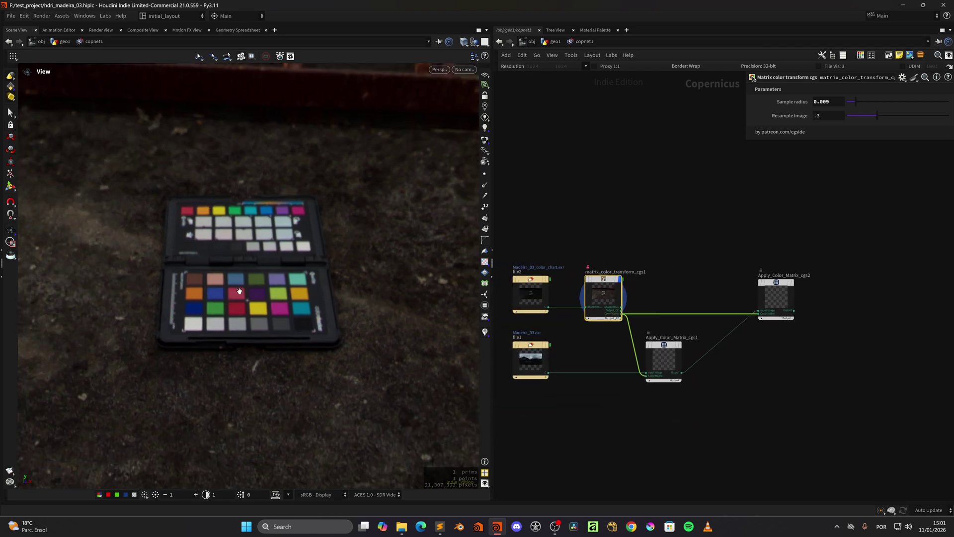
Frame the color chart in the viewport and activate the viewport handles of matrix_color_transform_cgs1.
{"action": "key", "text": "Escape"}
{"action": "scroll", "coordinate": [318, 274], "scroll_direction": "up", "scroll_amount": 4}
{"action": "left_click_drag", "start_coordinate": [326, 272], "coordinate": [343, 299]}
{"action": "scroll", "coordinate": [337, 300], "scroll_direction": "up", "scroll_amount": 3}
{"action": "scroll", "coordinate": [333, 307], "scroll_direction": "down", "scroll_amount": 4}
{"action": "right_click_drag", "start_coordinate": [278, 335], "coordinate": [308, 362], "text": "alt"}
{"action": "middle_click_drag", "start_coordinate": [443, 291], "coordinate": [364, 310], "text": "alt"}
{"action": "key", "text": "Return"}
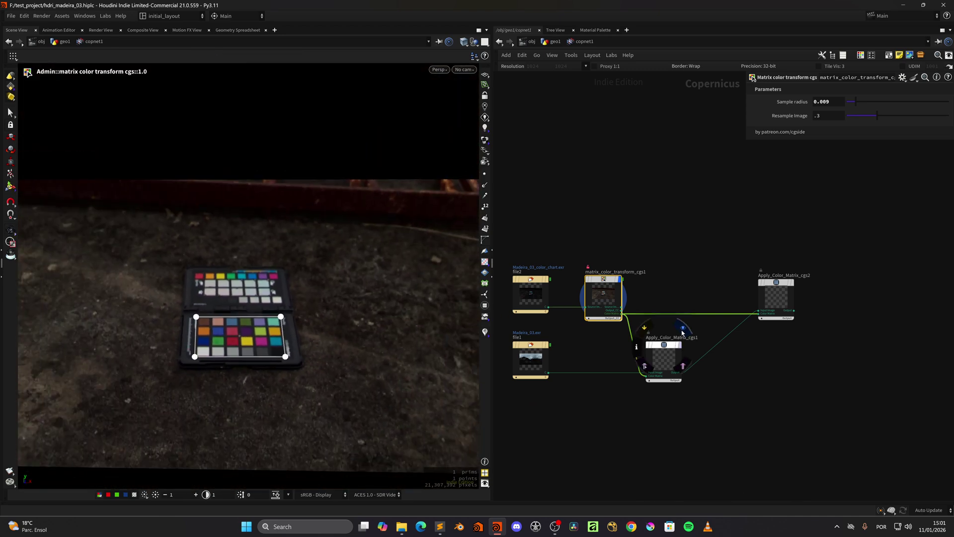
Display Apply_Color_Matrix_cgs1 and frame the whole corrected panorama in the viewport.
{"action": "left_click", "coordinate": [683, 329]}
{"action": "scroll", "coordinate": [365, 348], "scroll_direction": "down", "scroll_amount": 1}
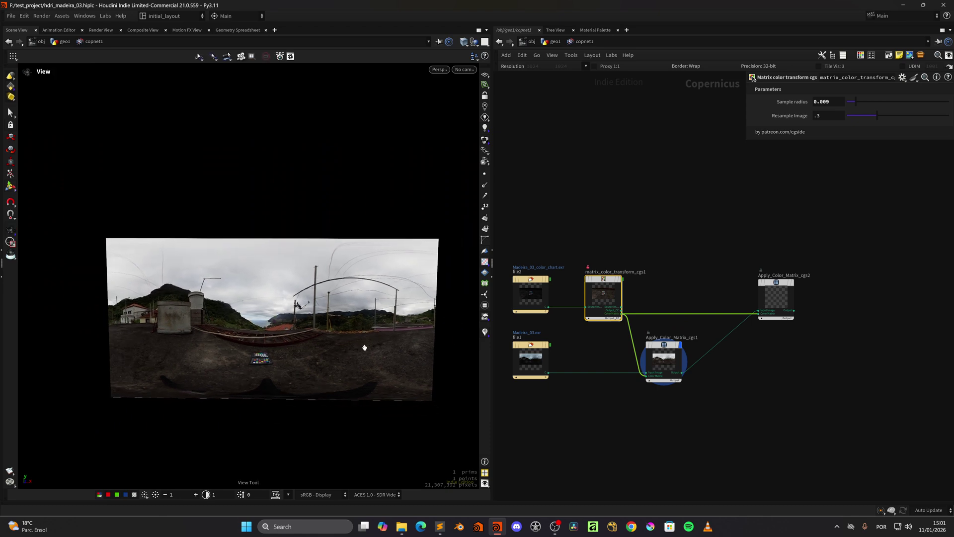
{"action": "scroll", "coordinate": [348, 336], "scroll_direction": "up", "scroll_amount": 2}
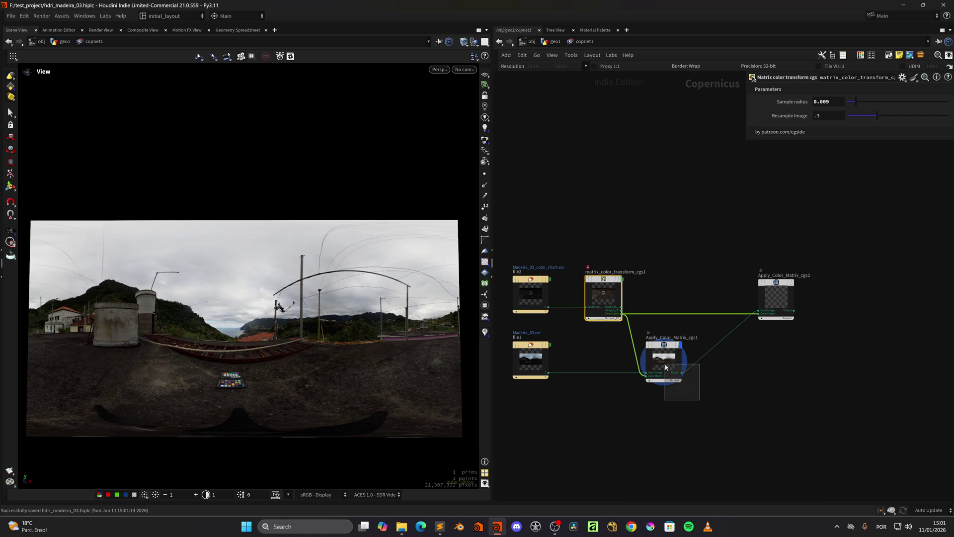
Compare the chart transform, the Apply_Color_Matrix_cgs1 result, and the inverted Apply_Color_Matrix_cgs2 result, ending with matrix_color_transform_cgs1 displayed.
{"action": "left_click_drag", "start_coordinate": [665, 364], "coordinate": [632, 245]}
{"action": "left_click_drag", "start_coordinate": [688, 402], "coordinate": [651, 354]}
{"action": "mouse_move", "coordinate": [774, 381]}
{"action": "middle_mouse_down"}
{"action": "mouse_move", "coordinate": [723, 396]}
{"action": "mouse_move", "coordinate": [756, 388]}
{"action": "mouse_move", "coordinate": [764, 396]}
{"action": "middle_mouse_up"}
{"action": "left_click", "coordinate": [727, 310]}
{"action": "left_click", "coordinate": [615, 332]}
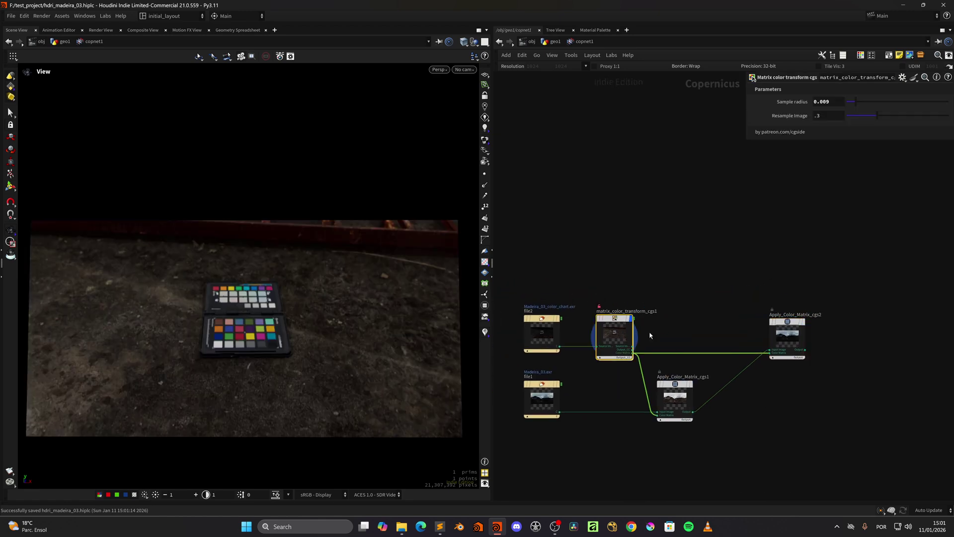
{"action": "left_click", "coordinate": [557, 318]}
{"action": "left_click", "coordinate": [632, 309]}
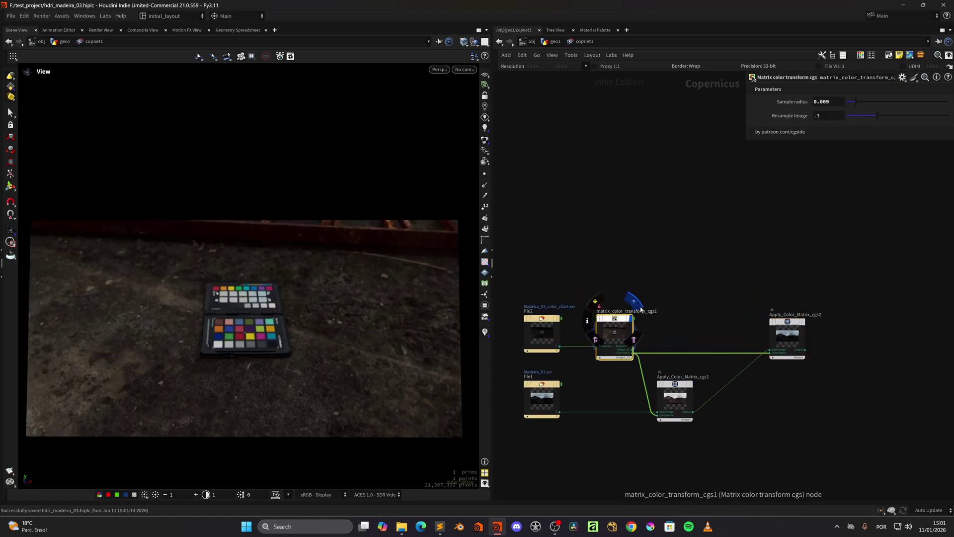
{"action": "left_click", "coordinate": [696, 372]}
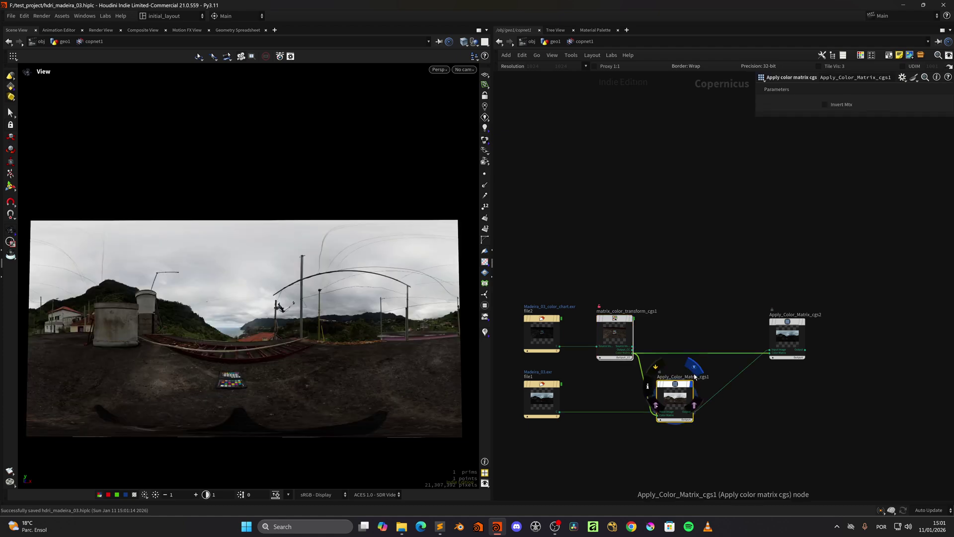
{"action": "left_click", "coordinate": [807, 306]}
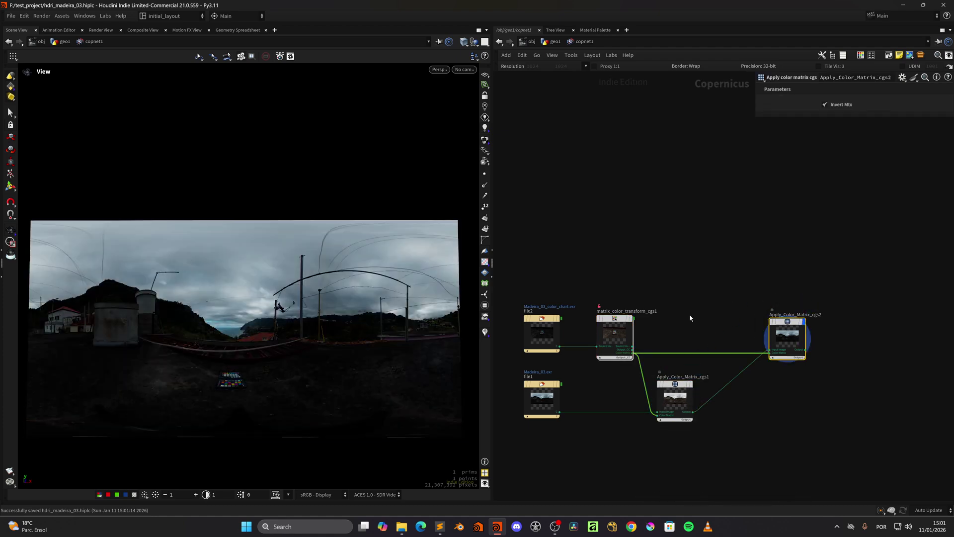
{"action": "left_click", "coordinate": [635, 300]}
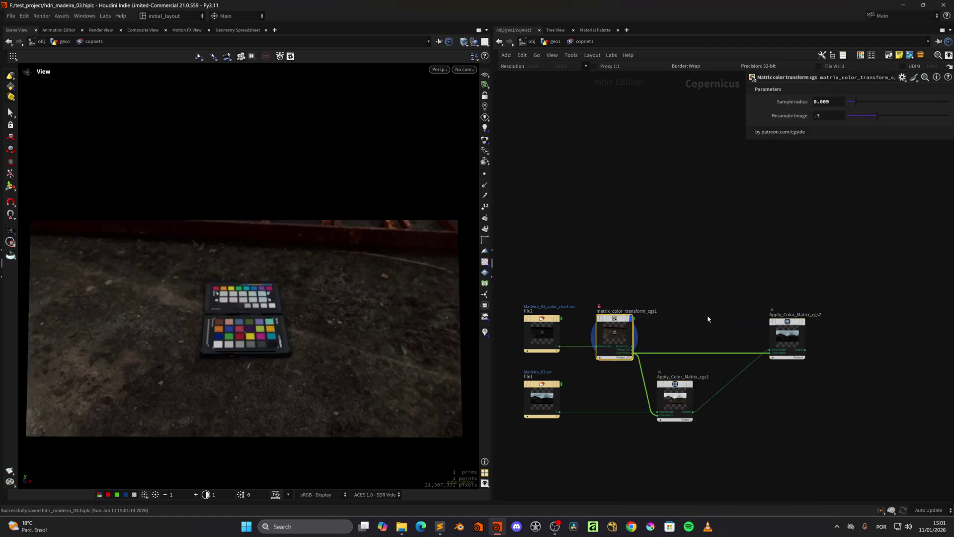
{"action": "scroll", "coordinate": [708, 319], "scroll_direction": "down", "scroll_amount": 4}
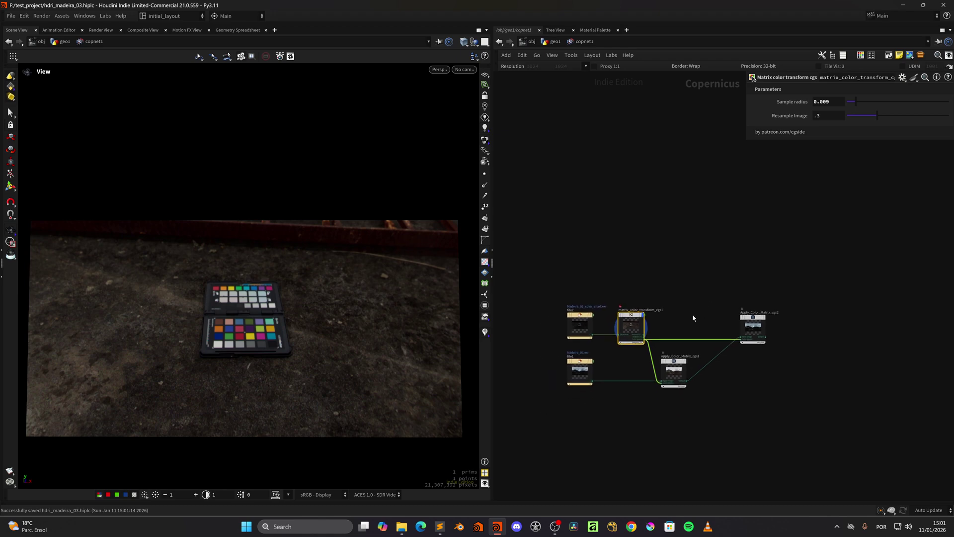
{"action": "scroll", "coordinate": [694, 326], "scroll_direction": "up", "scroll_amount": 2}
{"action": "scroll", "coordinate": [697, 330], "scroll_direction": "down", "scroll_amount": 3}
{"action": "scroll", "coordinate": [701, 326], "scroll_direction": "up", "scroll_amount": 3}
{"action": "scroll", "coordinate": [706, 322], "scroll_direction": "down", "scroll_amount": 3}
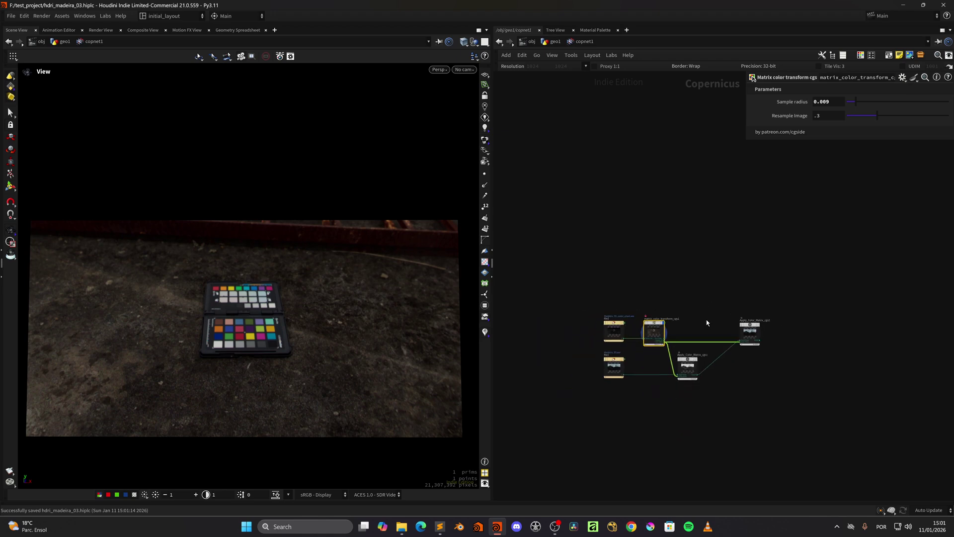